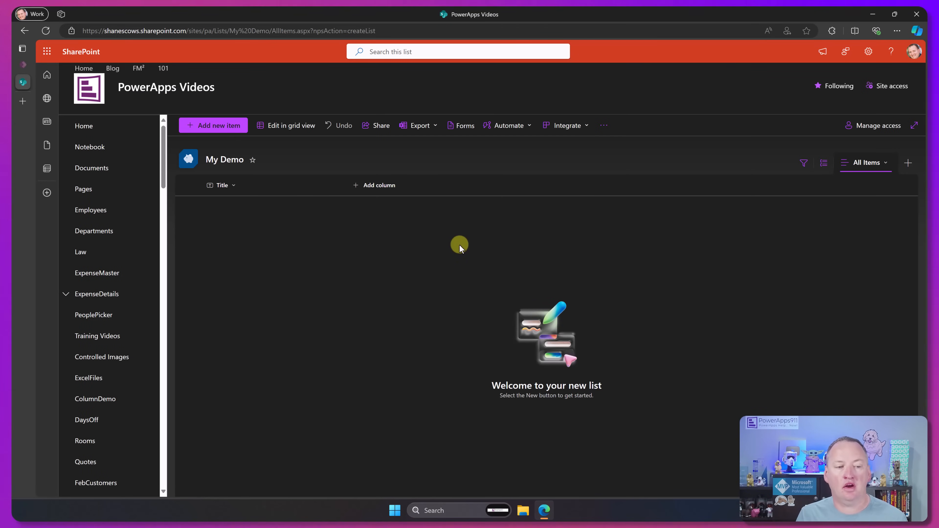
Open the permissions page of the My Demo list and stop inheriting permissions from the parent site
click(869, 53)
click(797, 141)
click(445, 224)
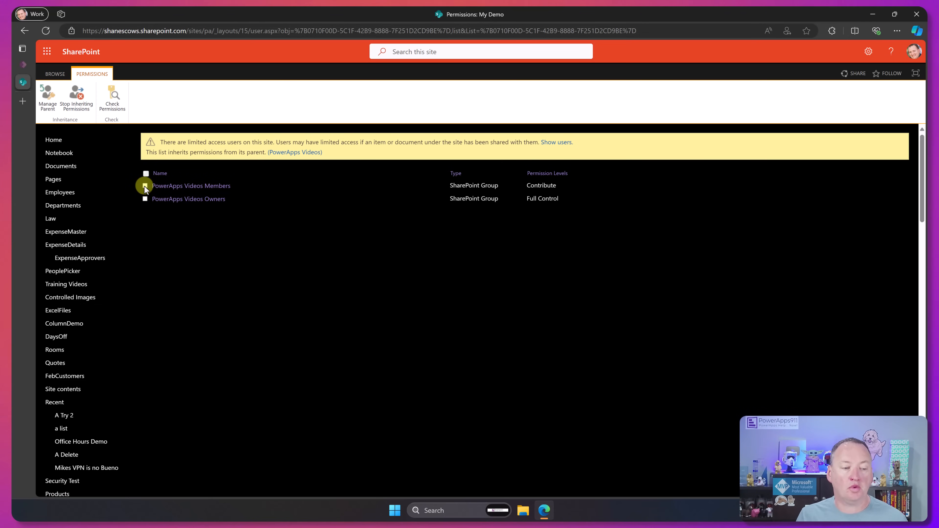
click(84, 101)
click(527, 100)
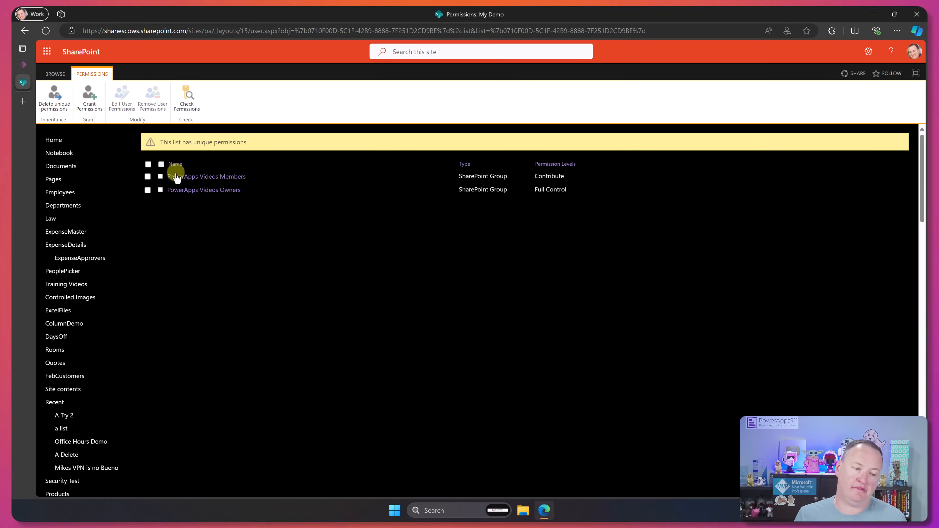
Remove the PowerApps Videos Members group's permissions from the list
click(160, 176)
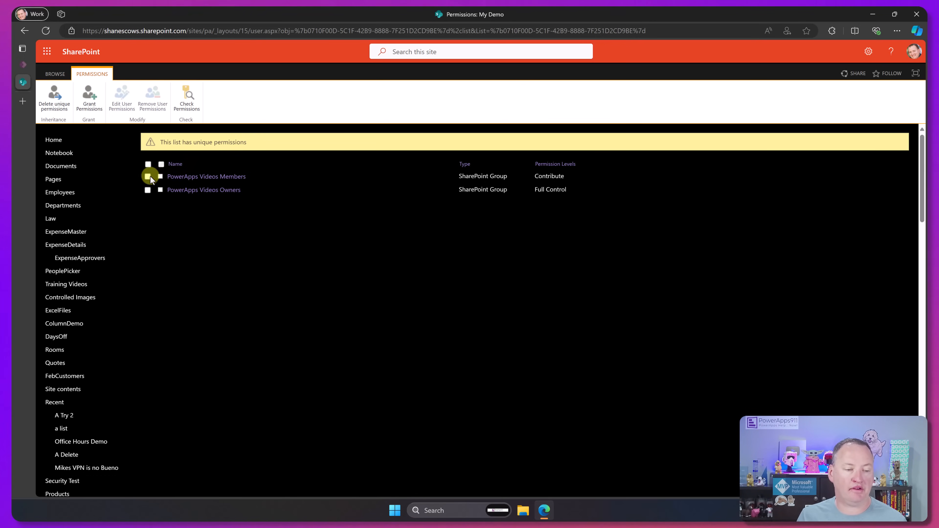
click(150, 97)
click(529, 98)
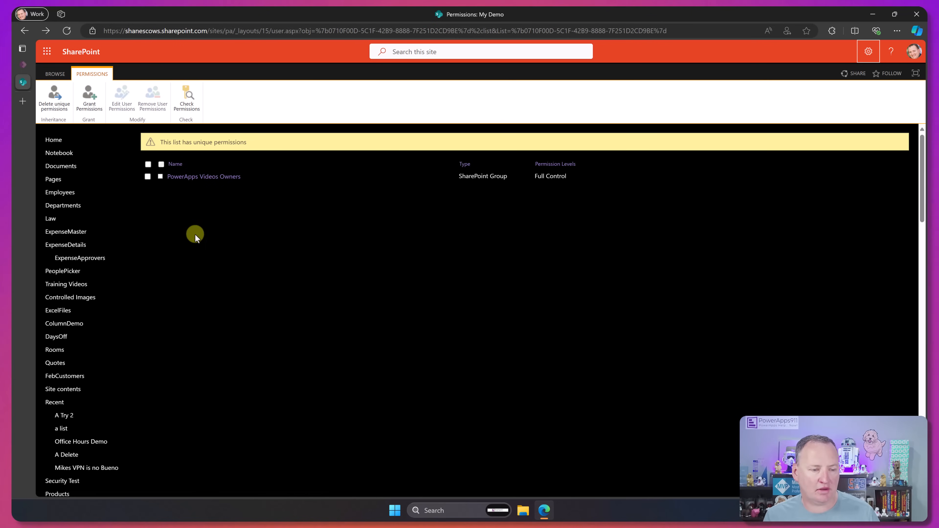
Return to the My Demo list and start a new Choice column named "Favorite Color"
scroll(77, 264, down, 15)
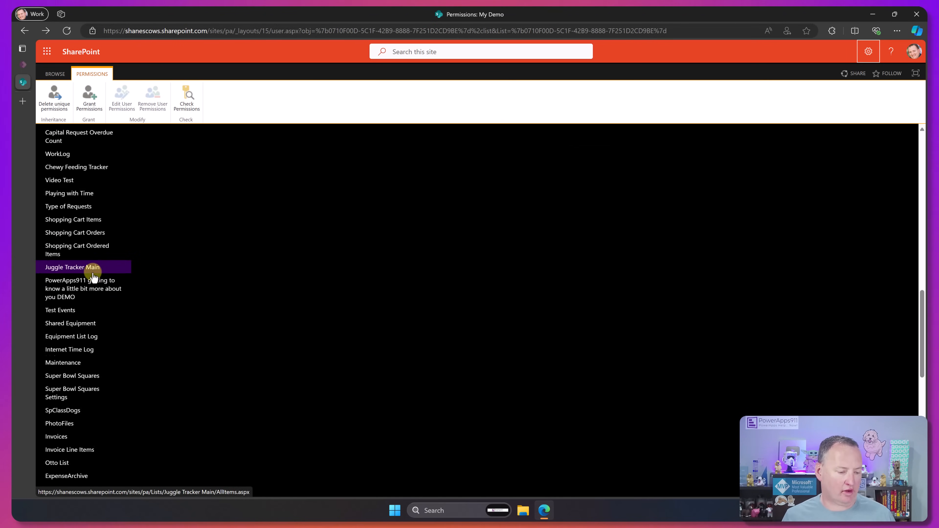
click(58, 461)
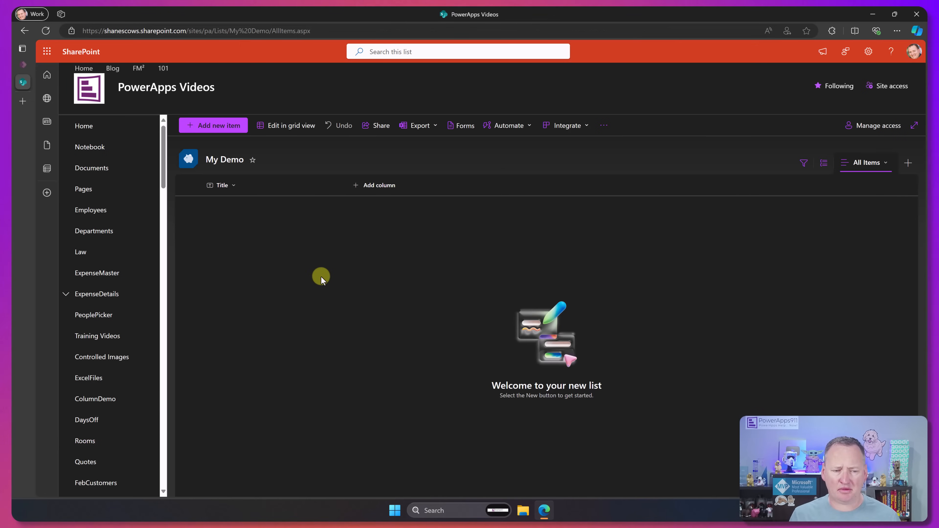
click(380, 181)
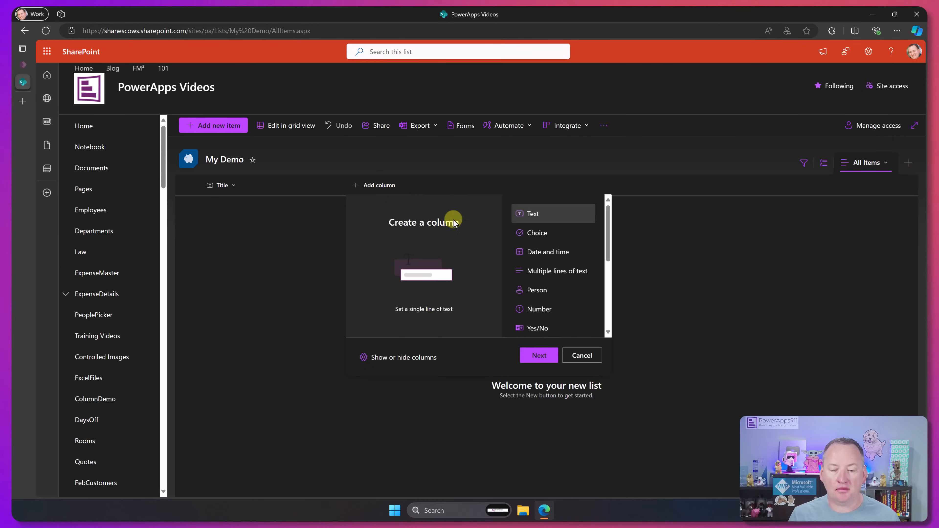
click(546, 236)
click(541, 354)
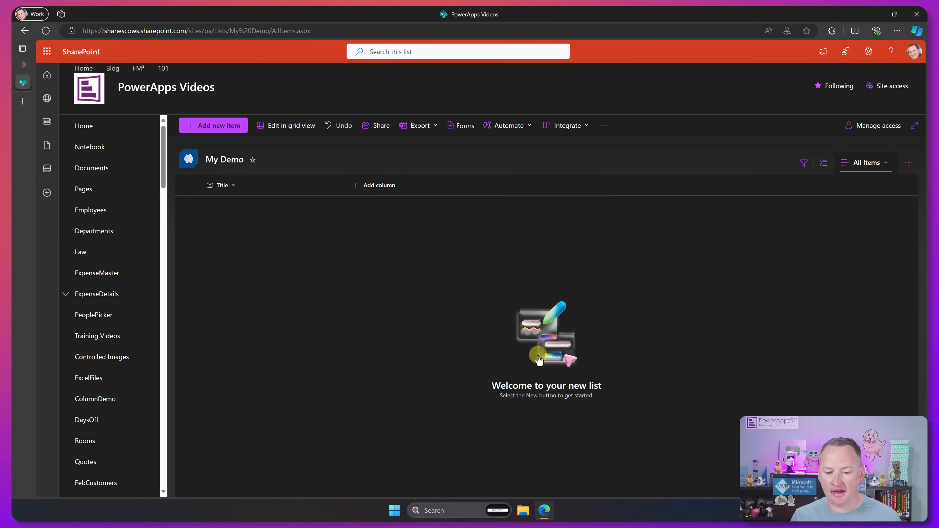
text(Favorite Color)
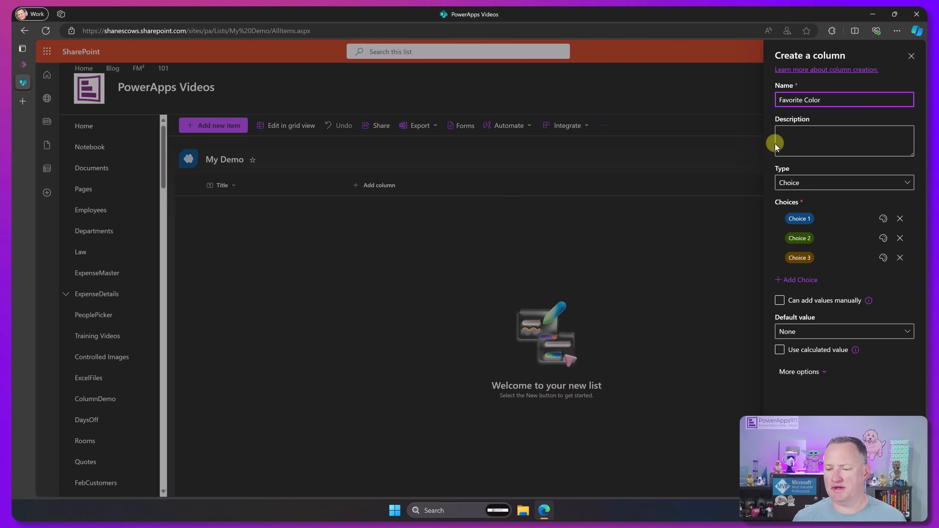
Define the column's choices as Blue, Green and Brown, and save the column
click(802, 218)
text(Blue)
key(Tab)
text(Green)
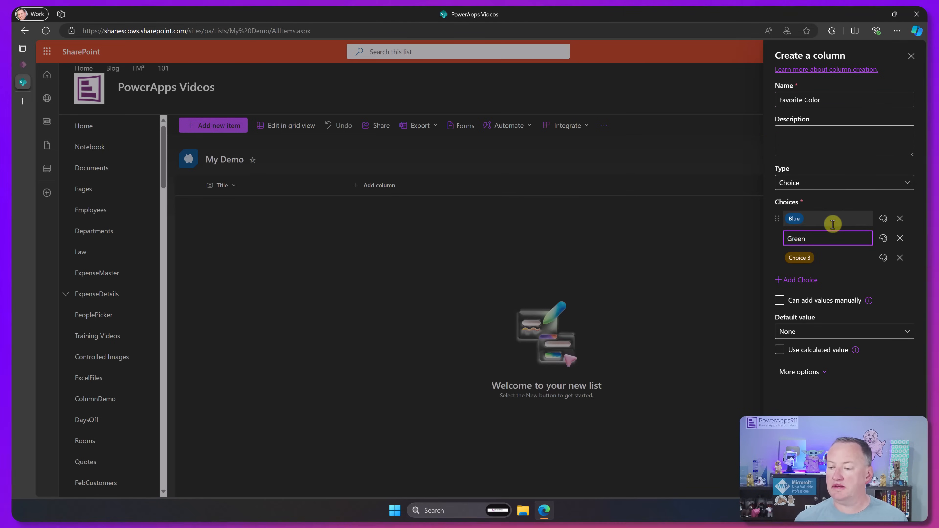
key(Tab)
text(Brown)
key(Tab)
click(793, 481)
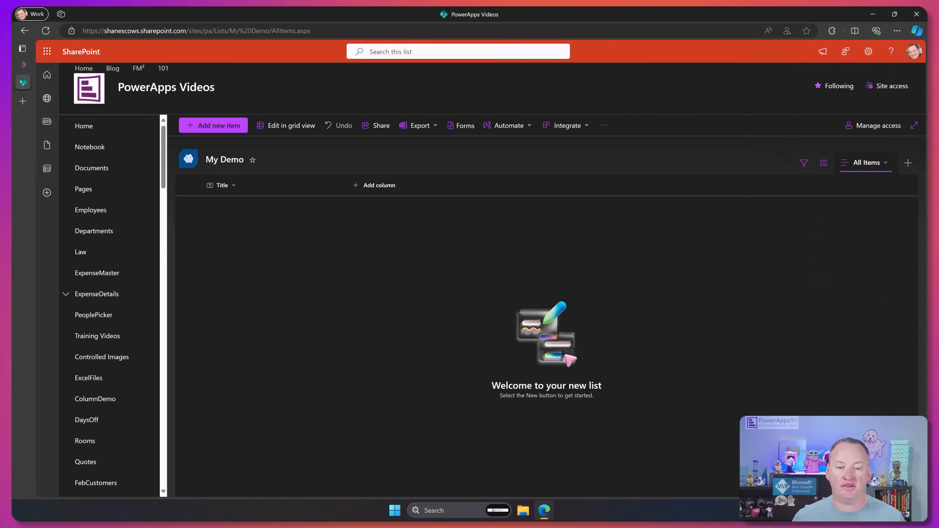
Add a Number column named "Favorite Number" to the list
click(442, 185)
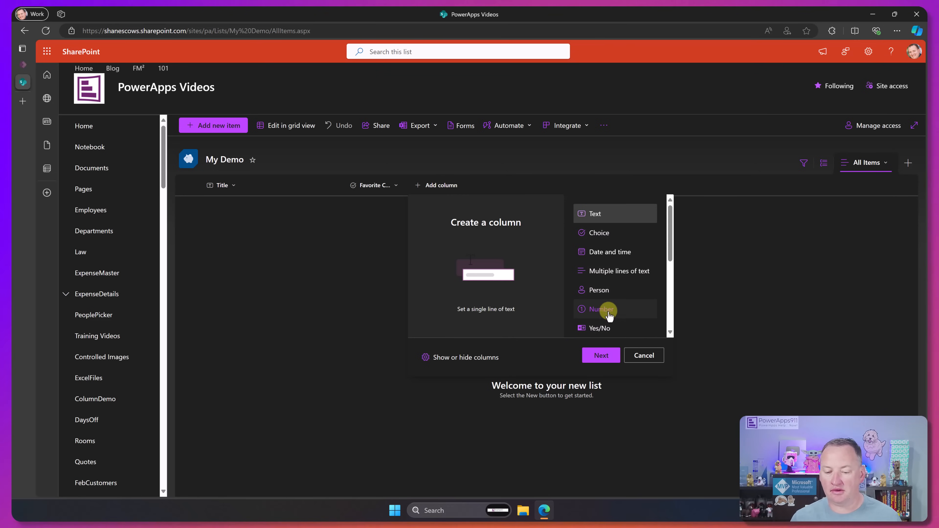
click(601, 309)
click(601, 356)
text(Favorite Number)
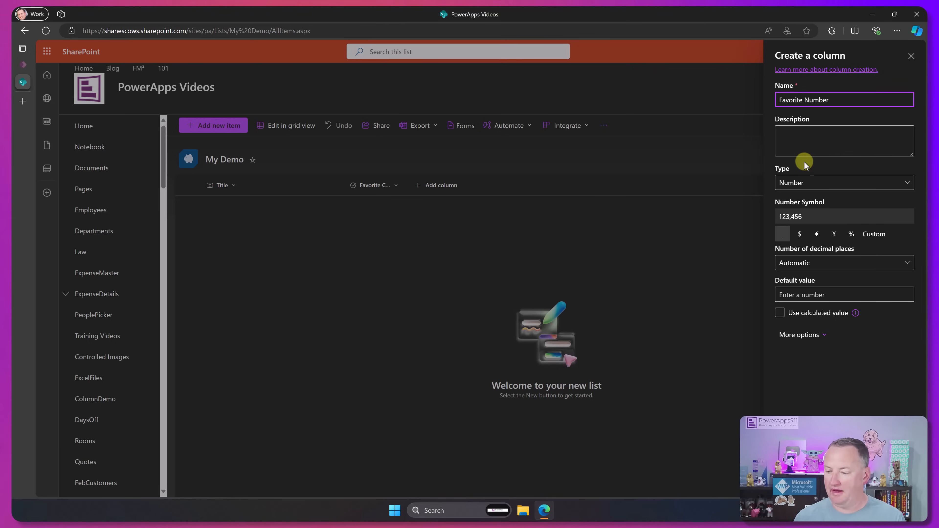
key(Return)
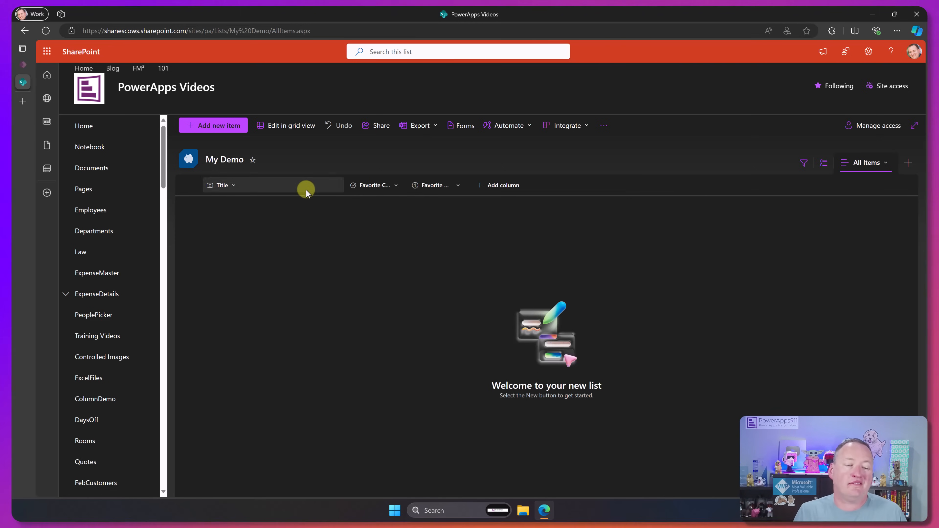
Add a list item with title "Buddy", favorite color Green and favorite number 4, and save it
click(227, 129)
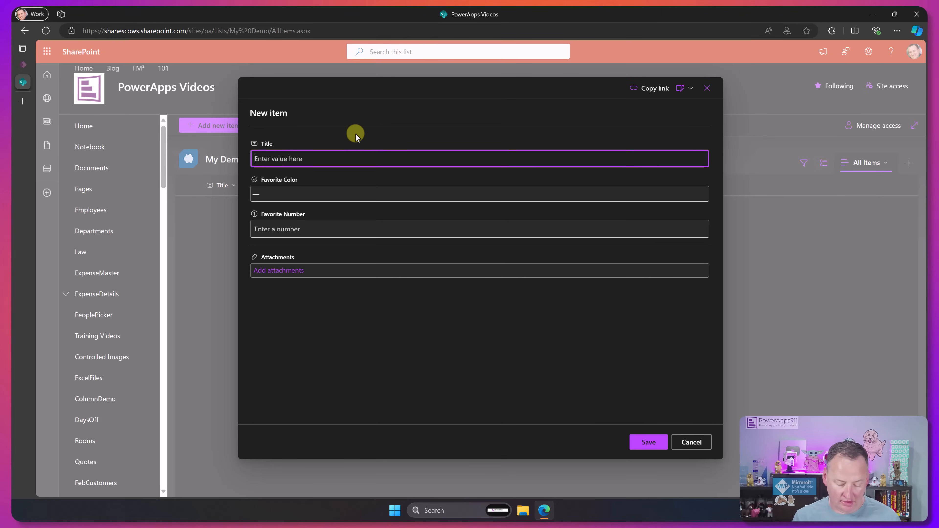
text(Buddy)
click(307, 196)
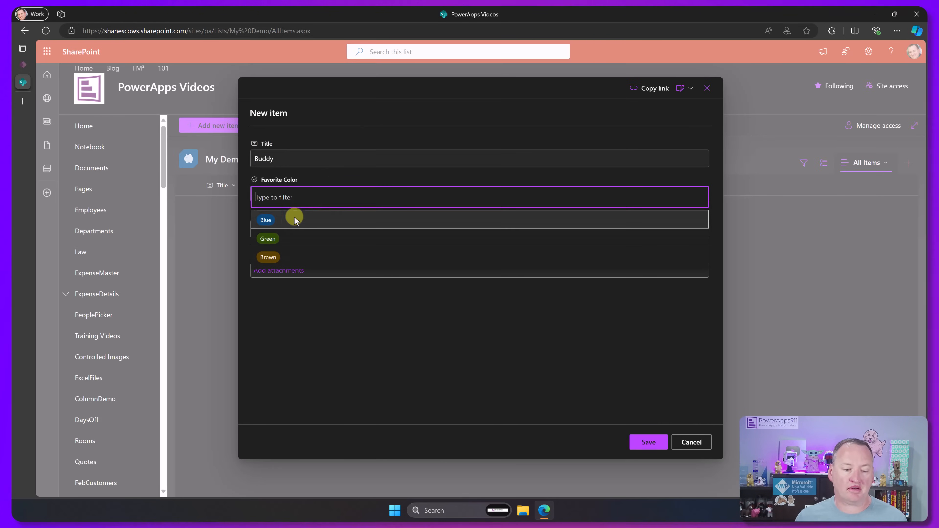
click(283, 233)
click(320, 234)
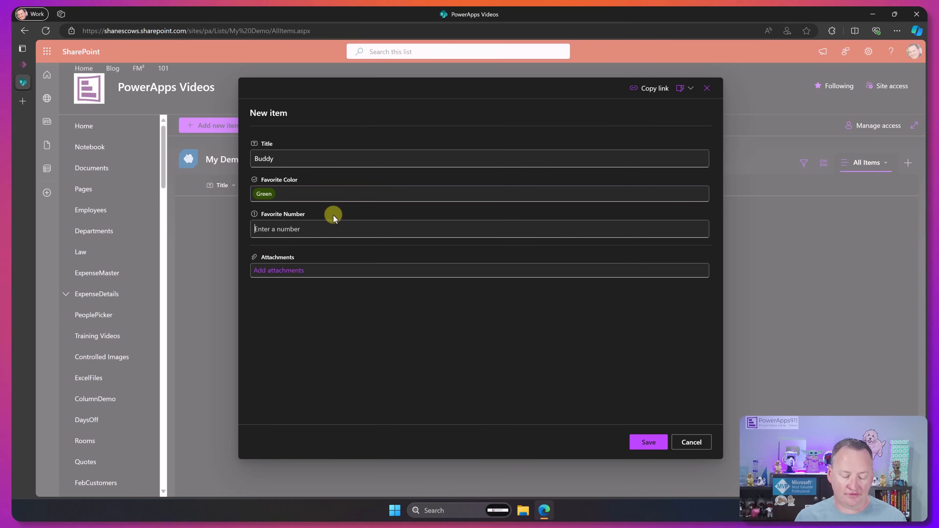
text(4)
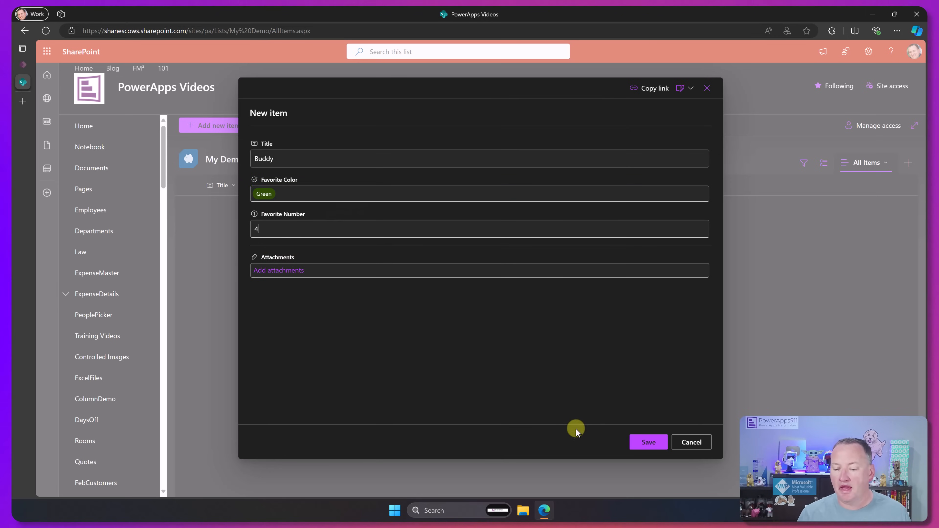
click(639, 443)
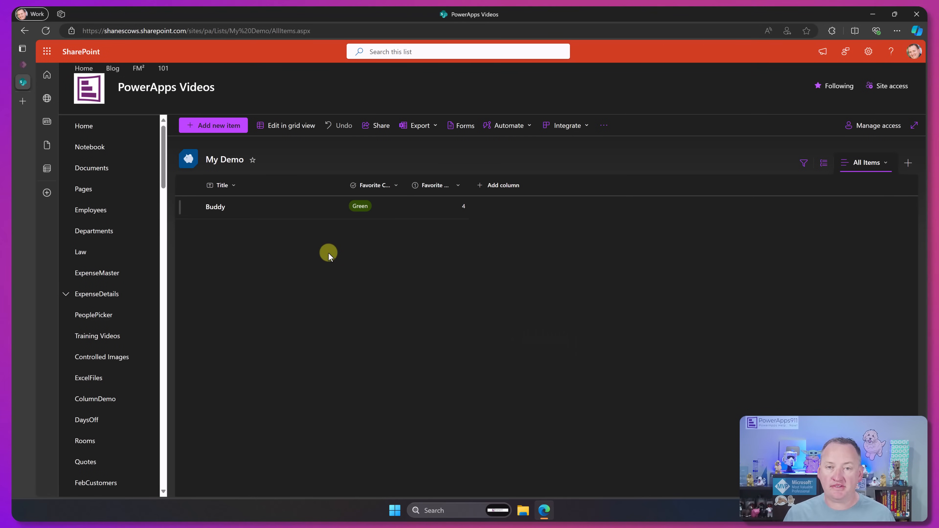
Test access by opening the My Demo list's address in the Personal profile browser window, and return to the Work window
click(308, 31)
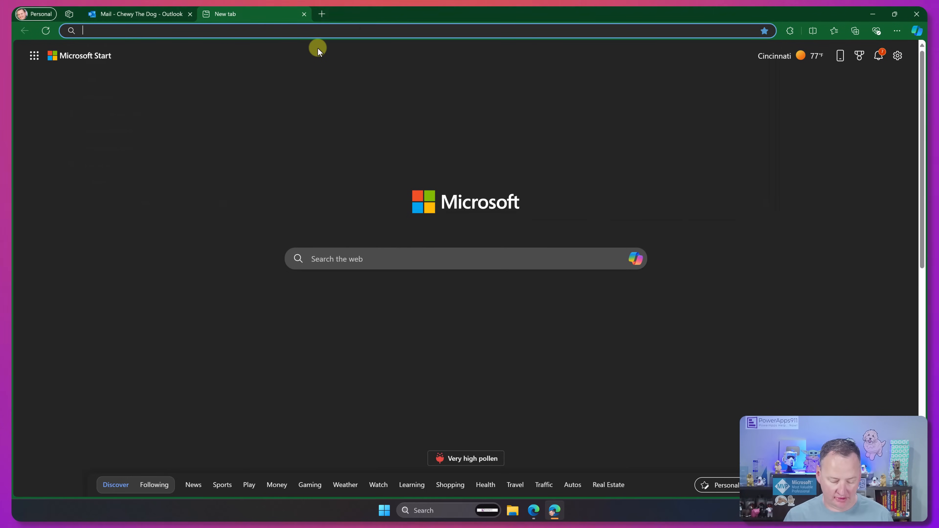
text(https://shanescows.sharepoint.com/sites/pa/Lists/My%20Demo/AllItems.aspx)
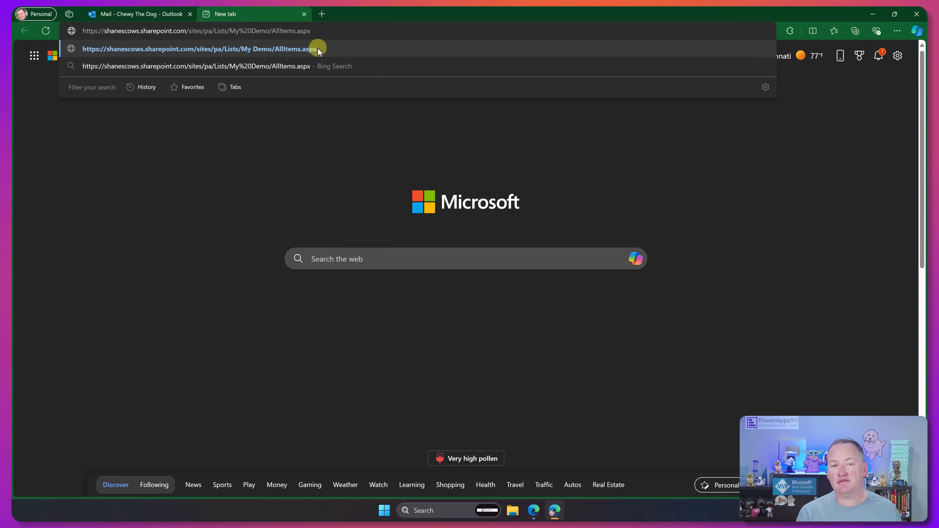
click(318, 49)
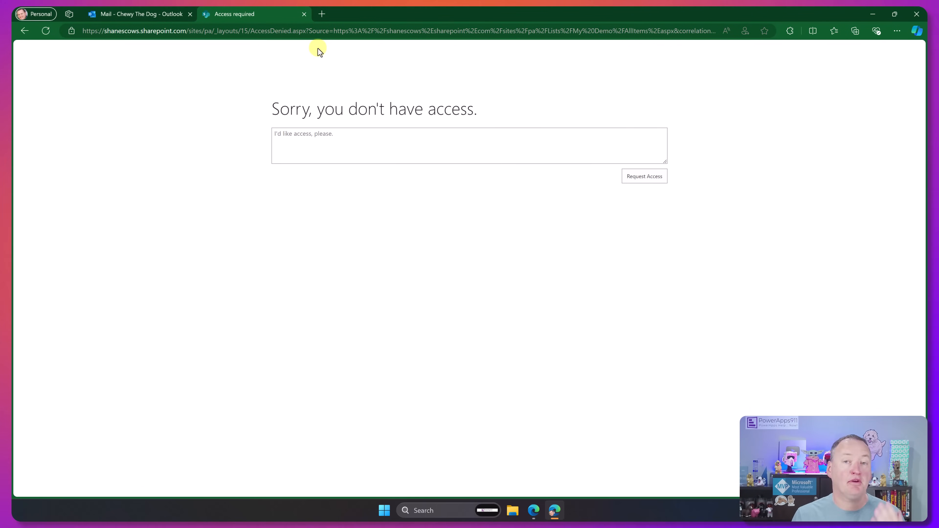
click(873, 14)
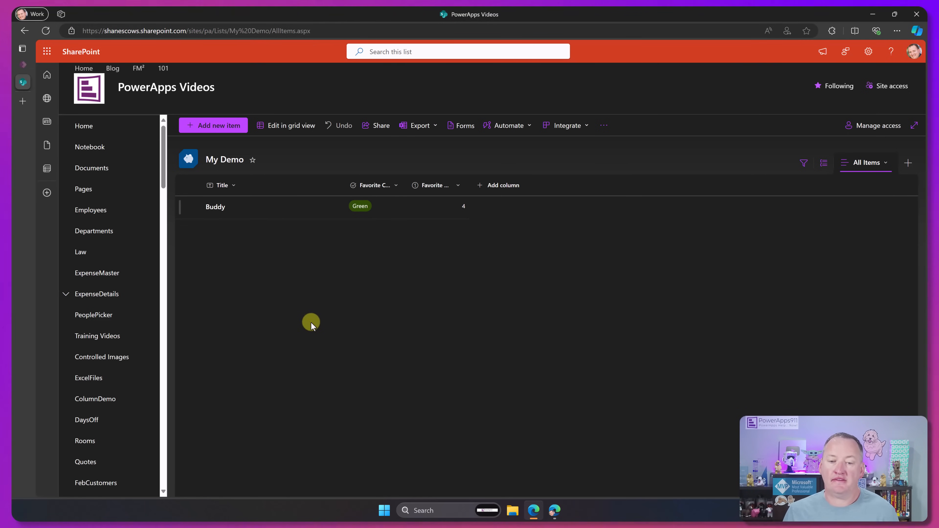
Create a new form for the list titled "Tell me about you" with the description "Getting data"
click(463, 127)
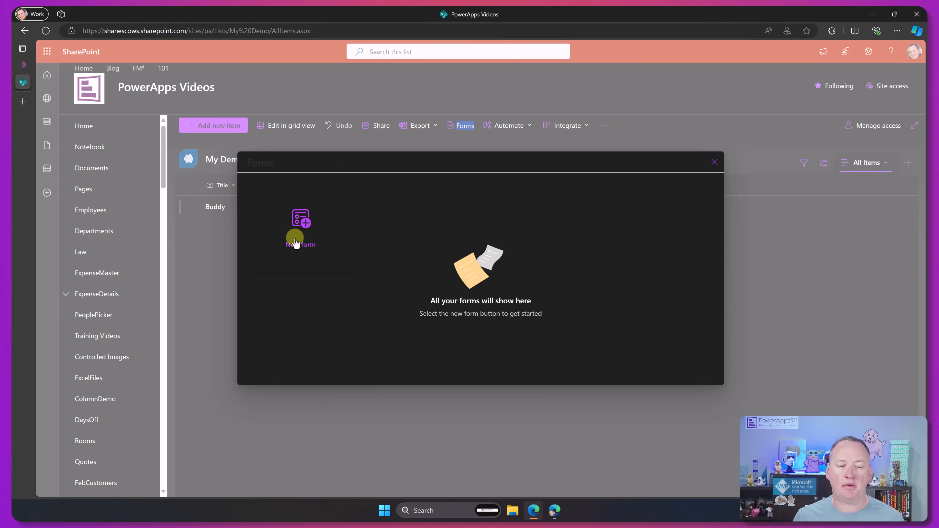
click(301, 219)
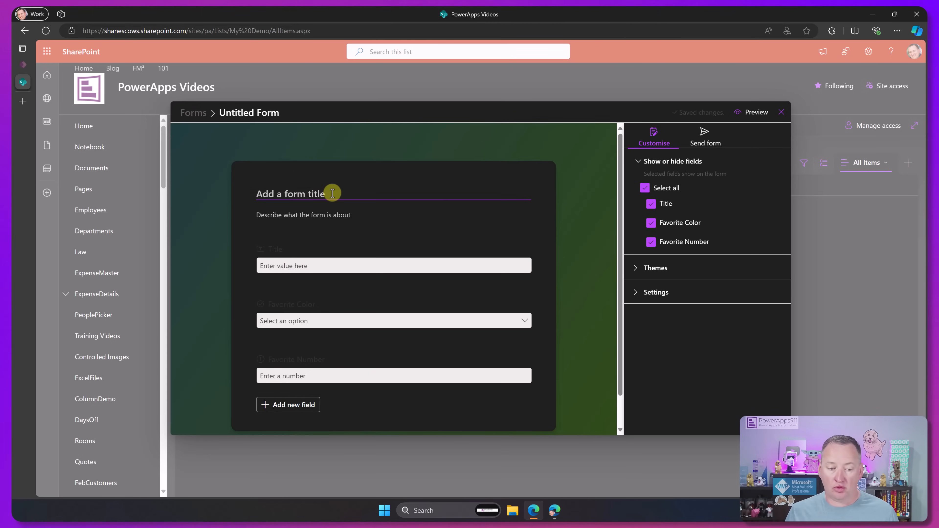
text(Tell me about you)
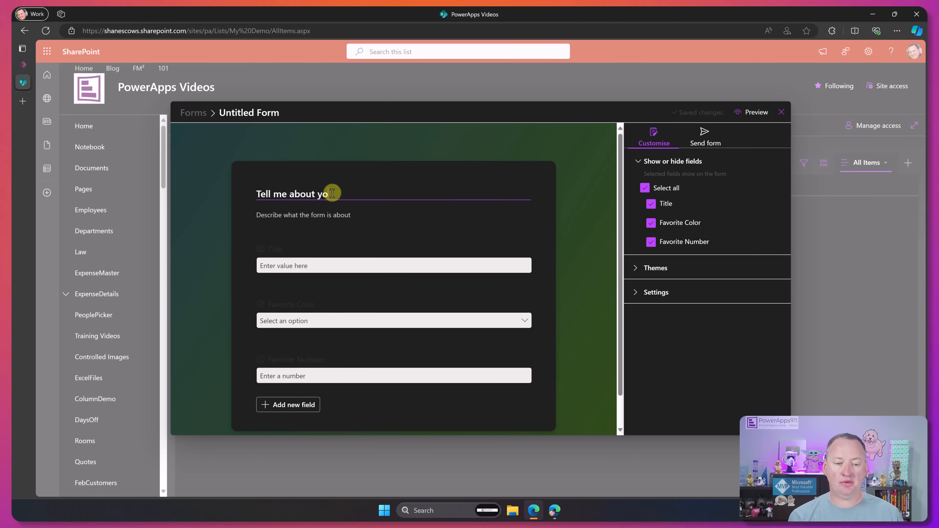
click(373, 213)
text(Getting data)
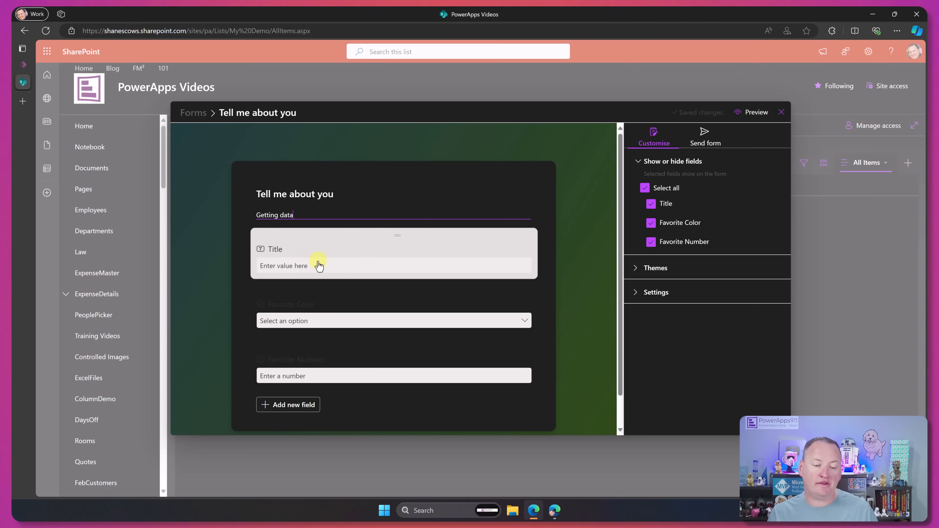
Move the Favorite Number field above Favorite Color in the form and open it for editing
scroll(317, 259, down, 1)
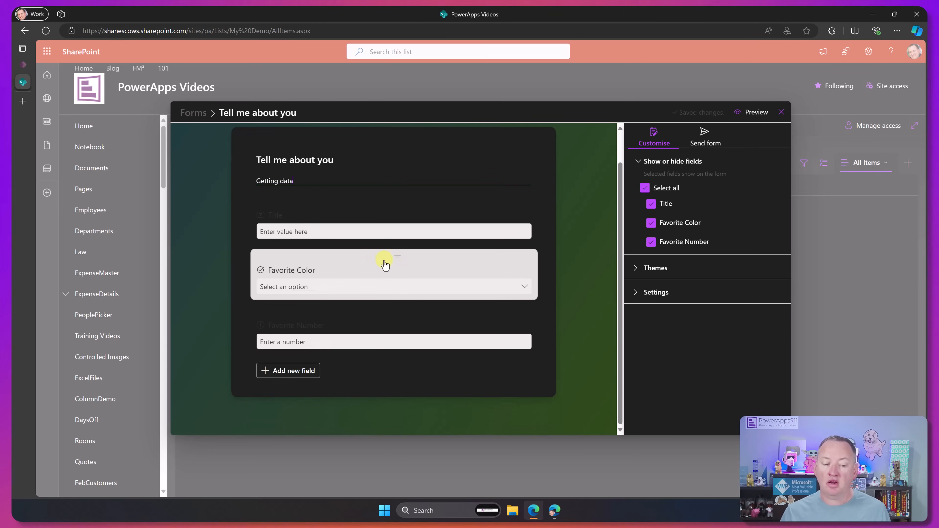
drag(399, 314, 388, 259)
click(516, 288)
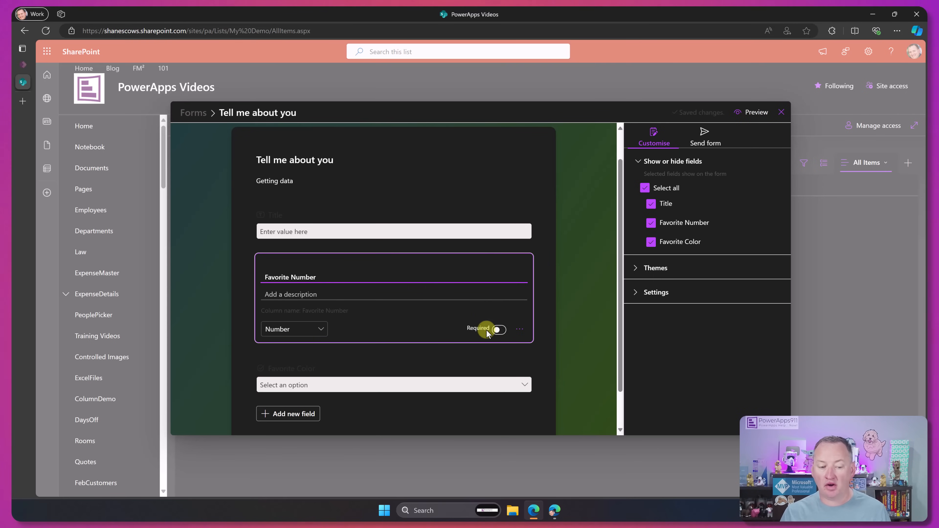
Review the available field types and column settings of Favorite Number, leaving without saving changes
click(321, 330)
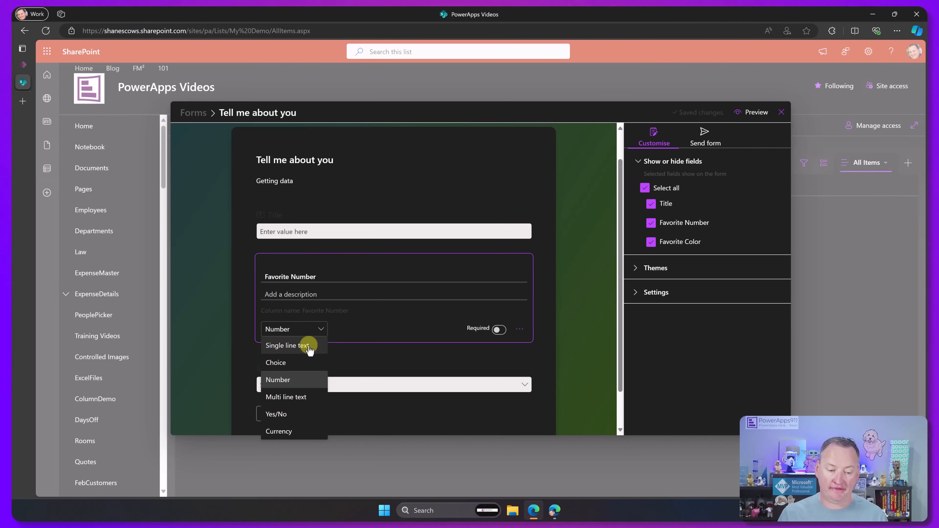
click(519, 329)
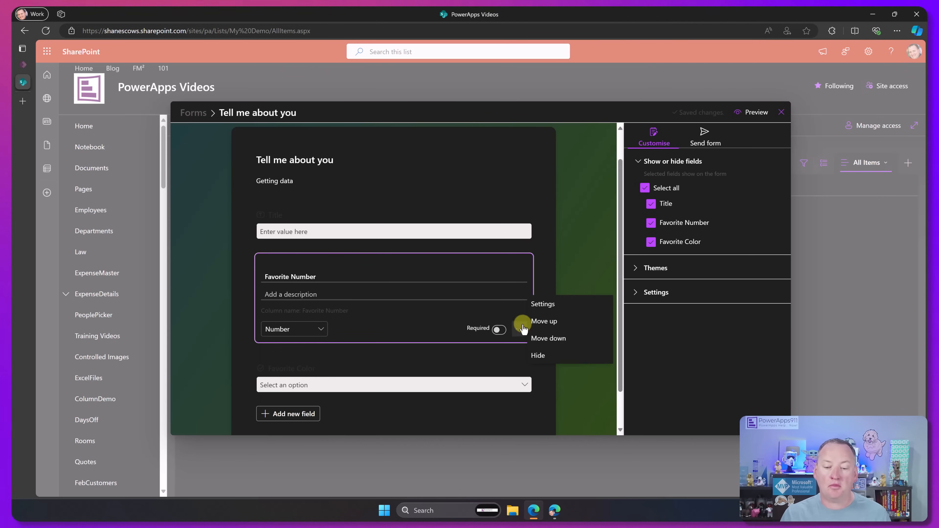
click(536, 304)
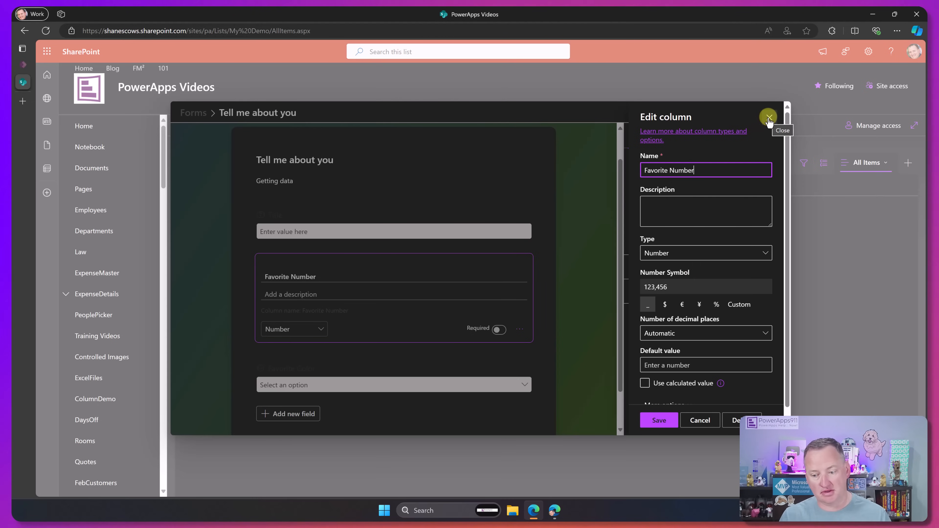
click(702, 420)
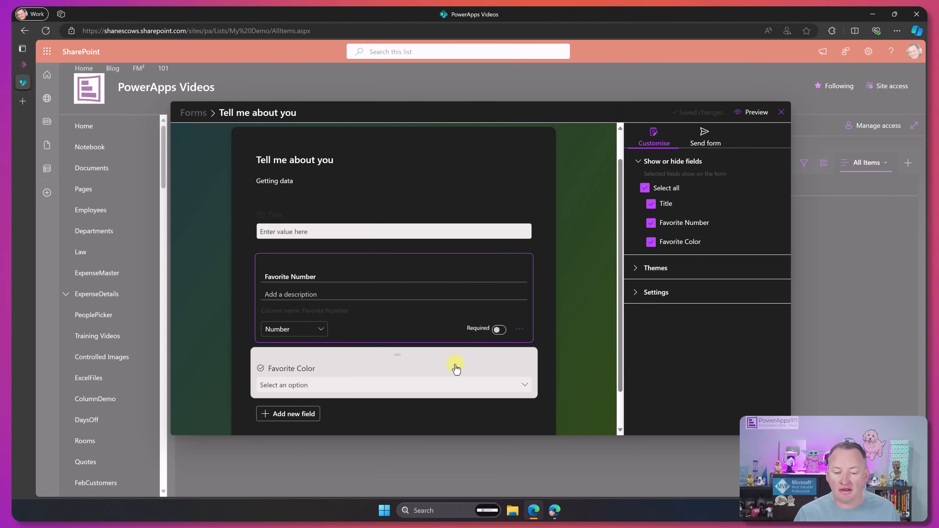
Open the Favorite Color field in the form and examine its choices and options
scroll(450, 366, down, 3)
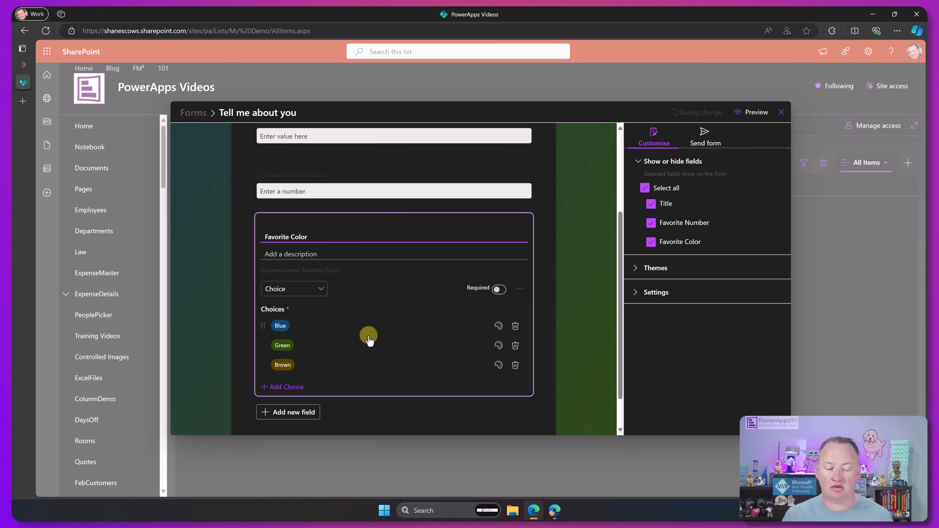
scroll(366, 327, down, 3)
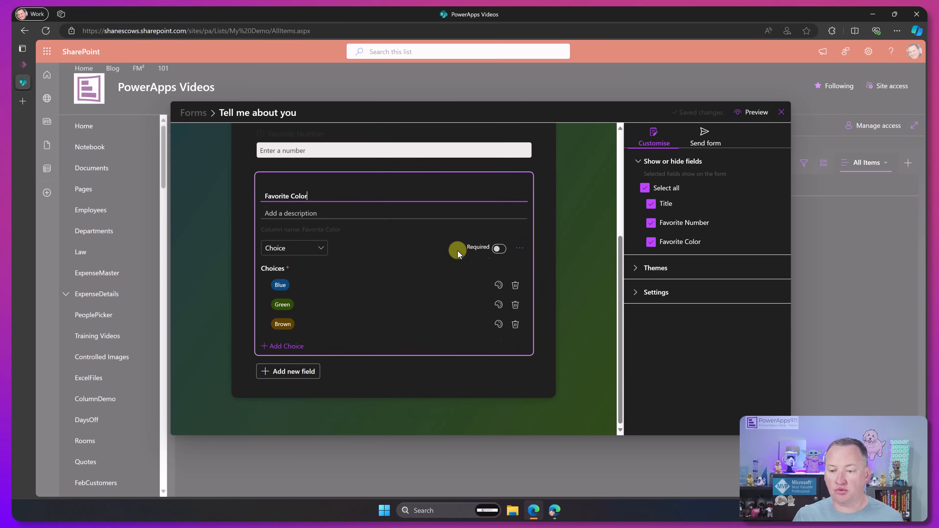
Give the form a custom style with the green gradient background and the orange theme color
scroll(499, 237, up, 2)
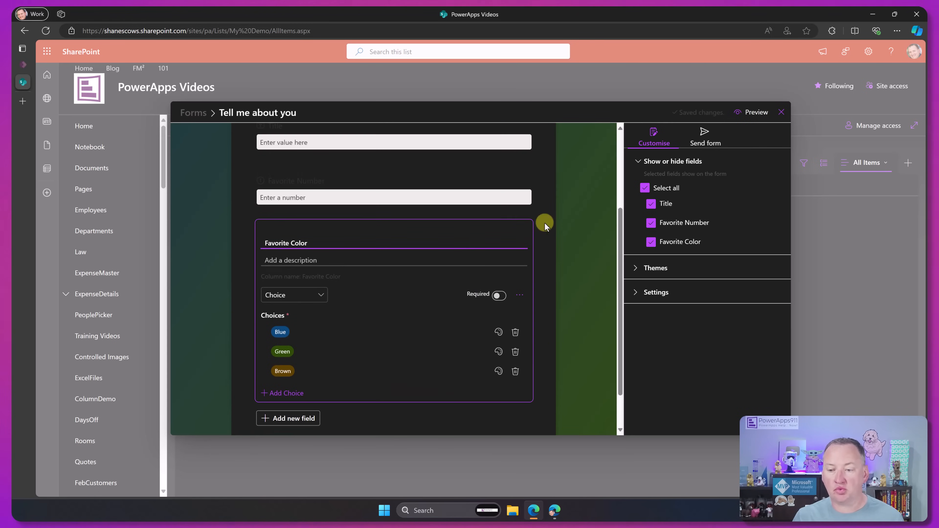
click(636, 167)
click(637, 185)
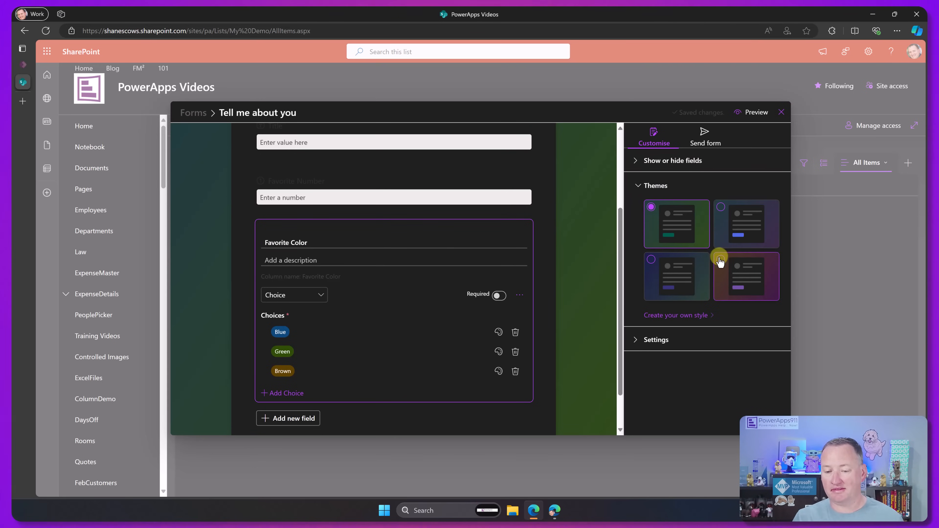
click(721, 260)
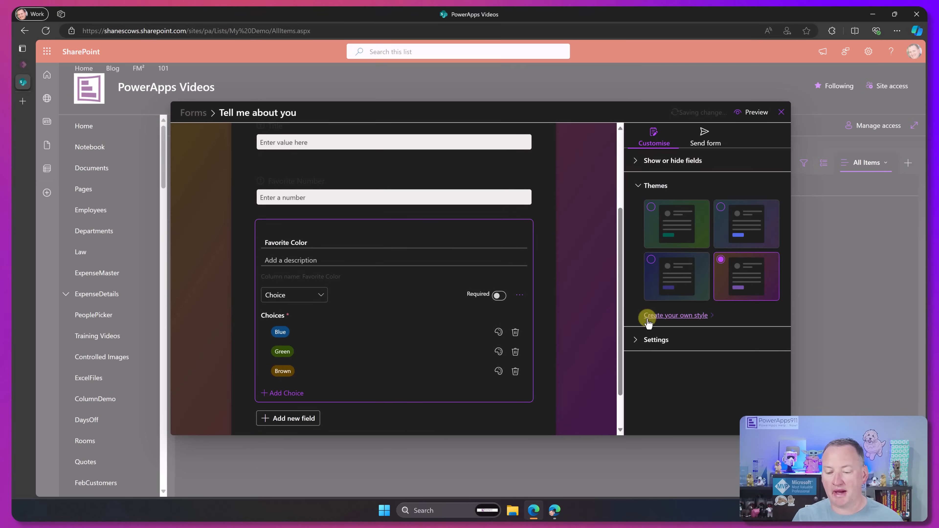
click(678, 315)
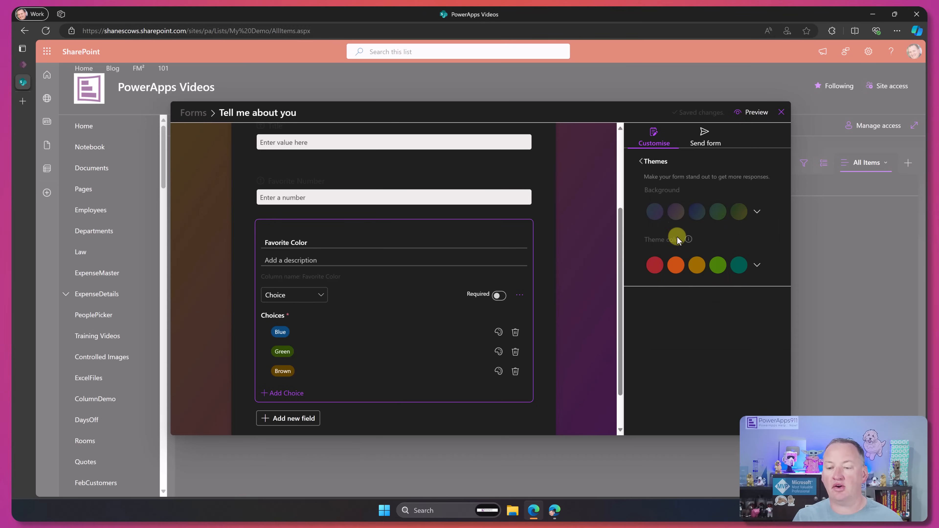
click(717, 212)
click(653, 272)
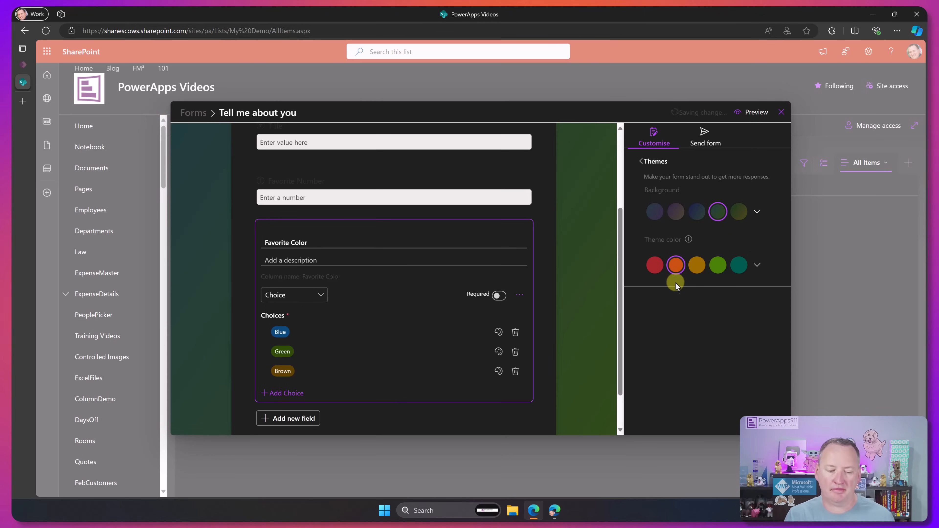
click(641, 161)
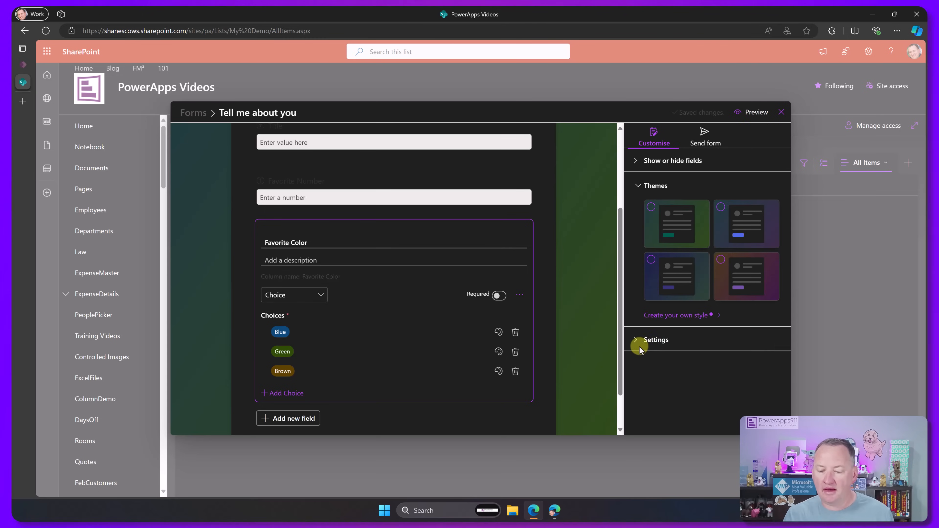
Change the form's confirmation message to "You did it!" and close the form editor
click(641, 338)
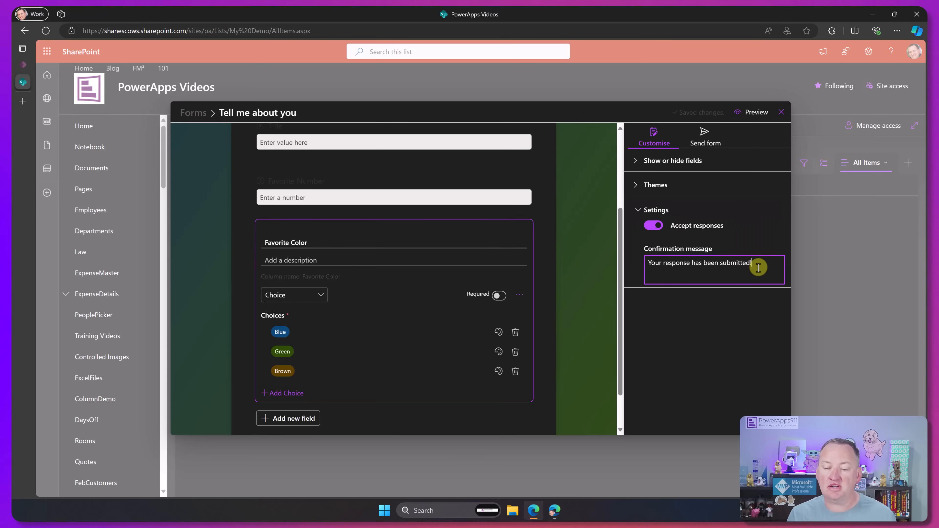
drag(758, 268, 640, 272)
text(You did it!)
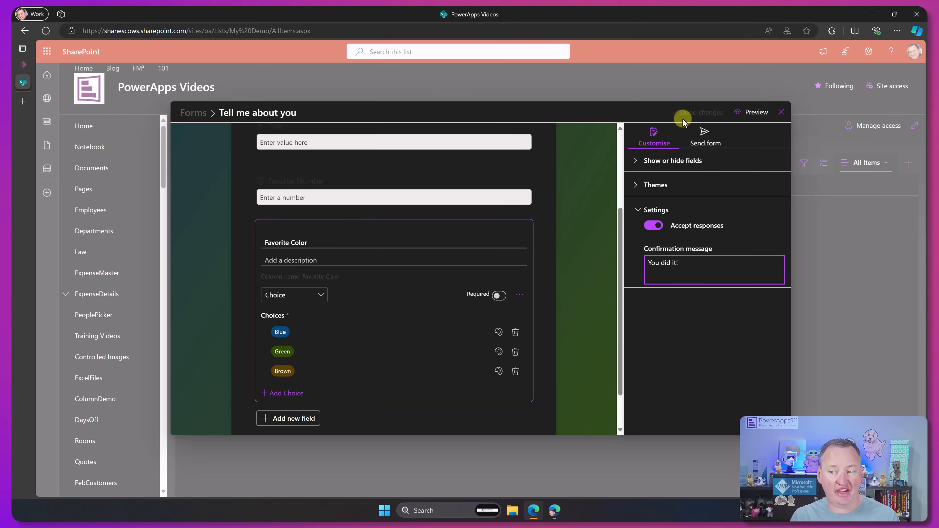
click(782, 113)
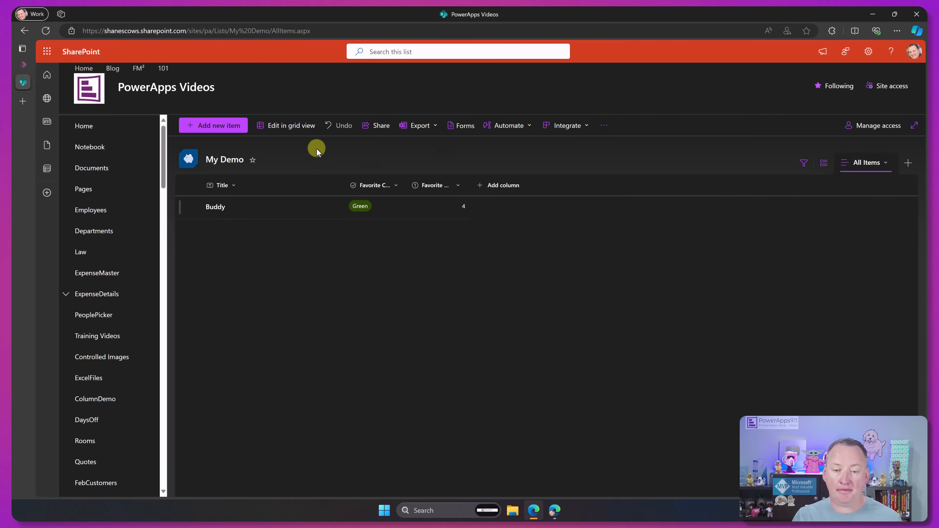
View the My Demo list's standard new item form and leave it without saving an item
click(227, 128)
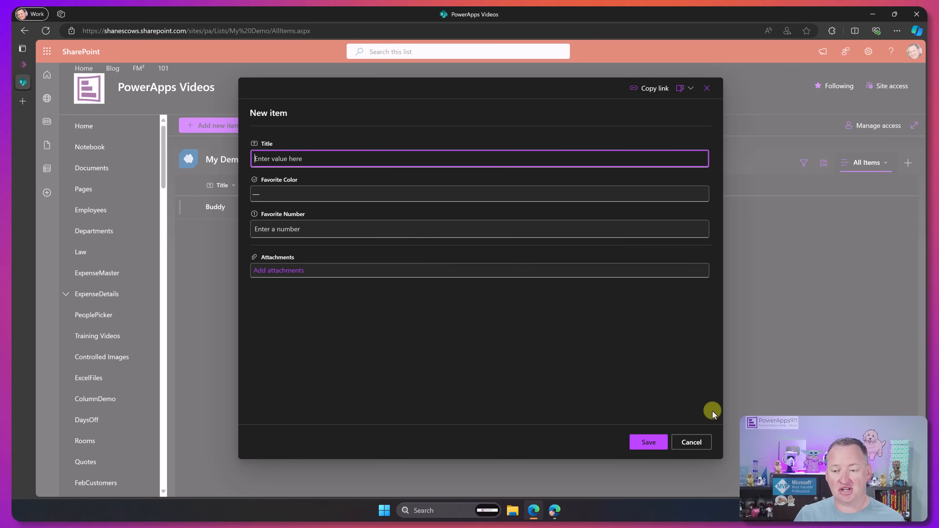
click(704, 441)
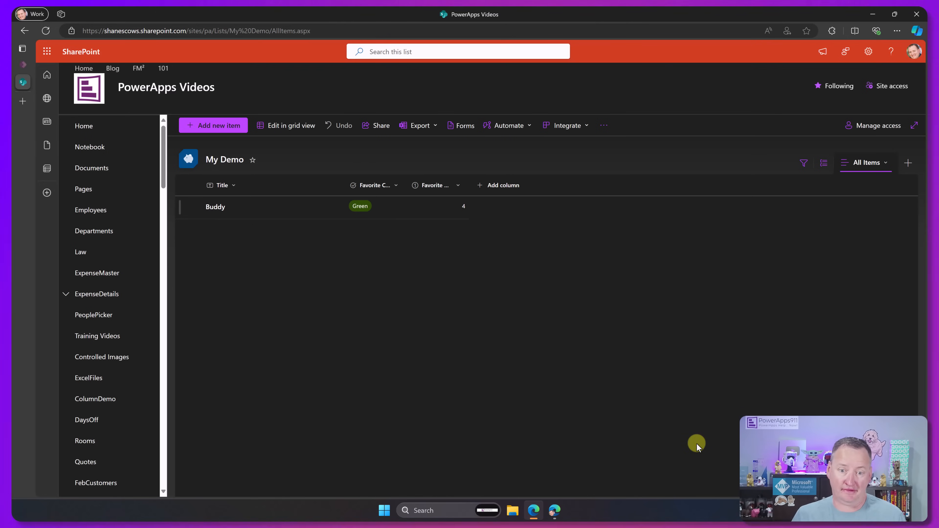
Reopen the list's forms, check the "Tell me about you" form and its management options, and copy its response link
click(460, 128)
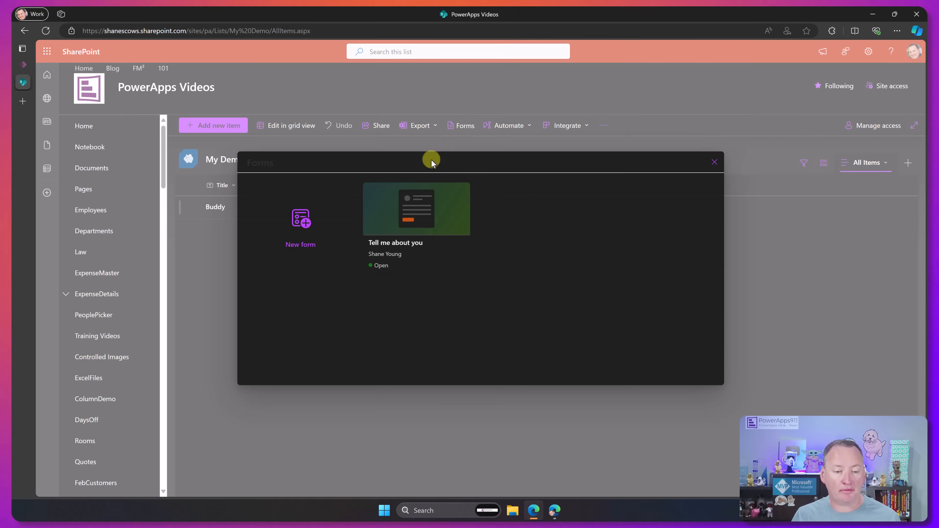
click(427, 243)
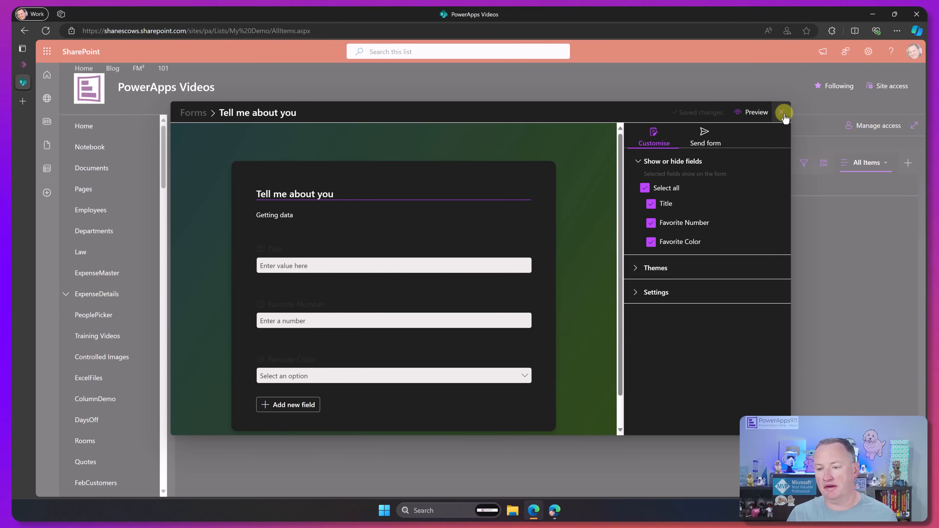
click(784, 113)
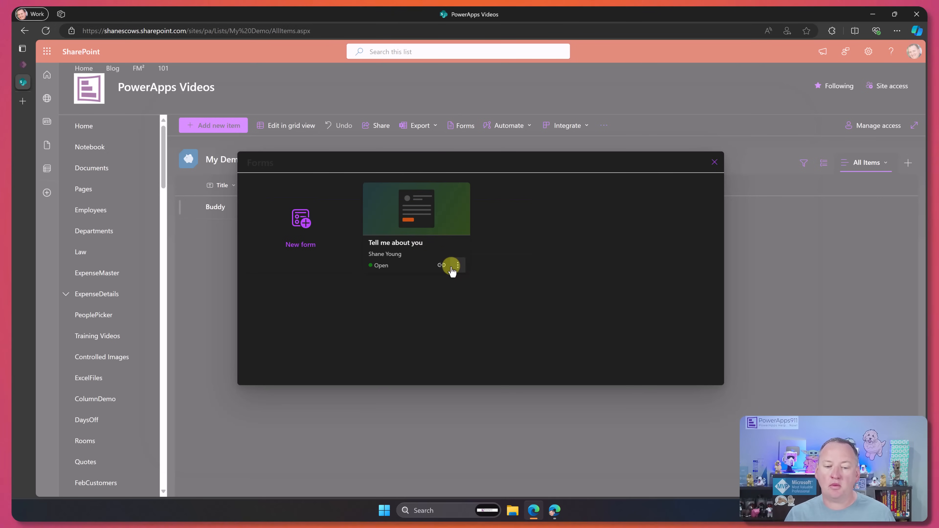
click(456, 266)
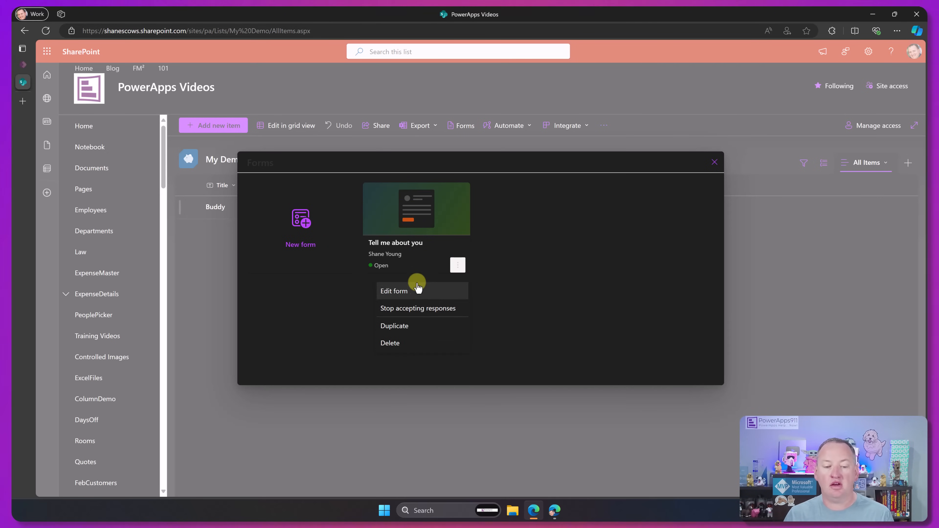
click(442, 266)
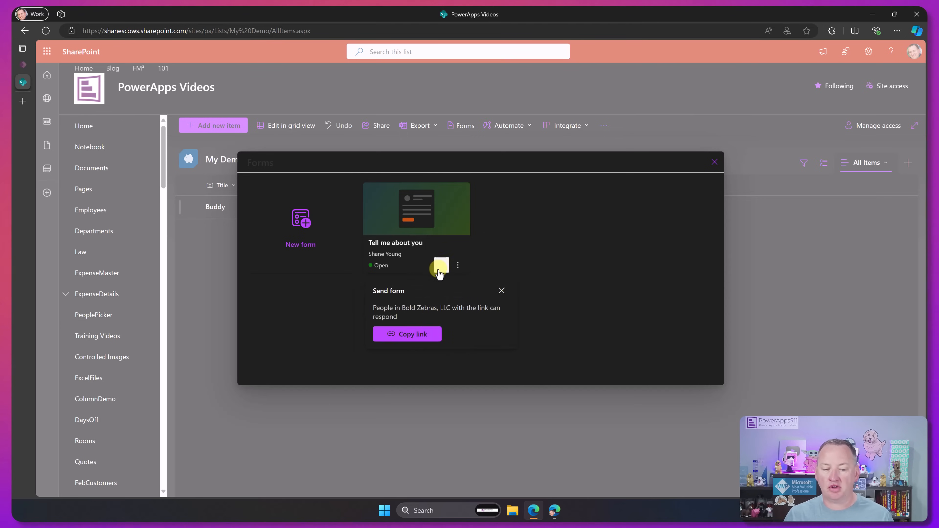
click(419, 332)
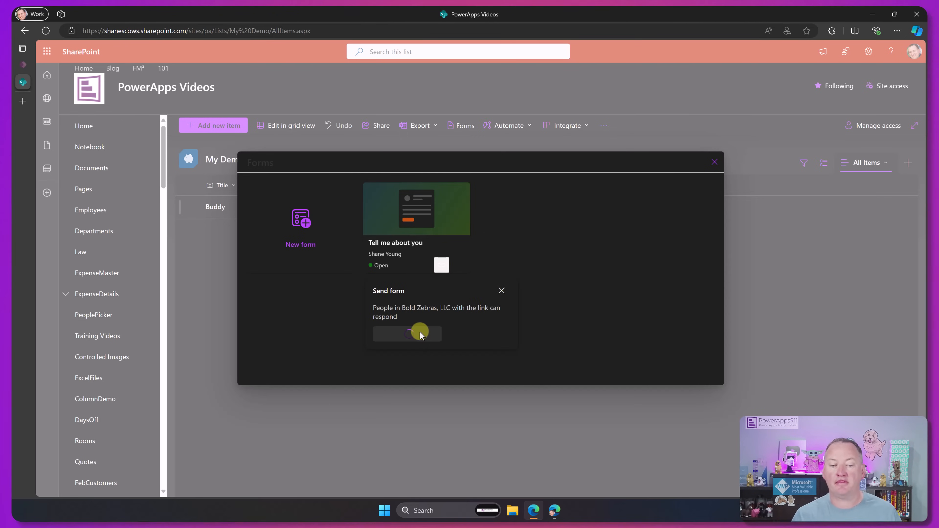
click(502, 290)
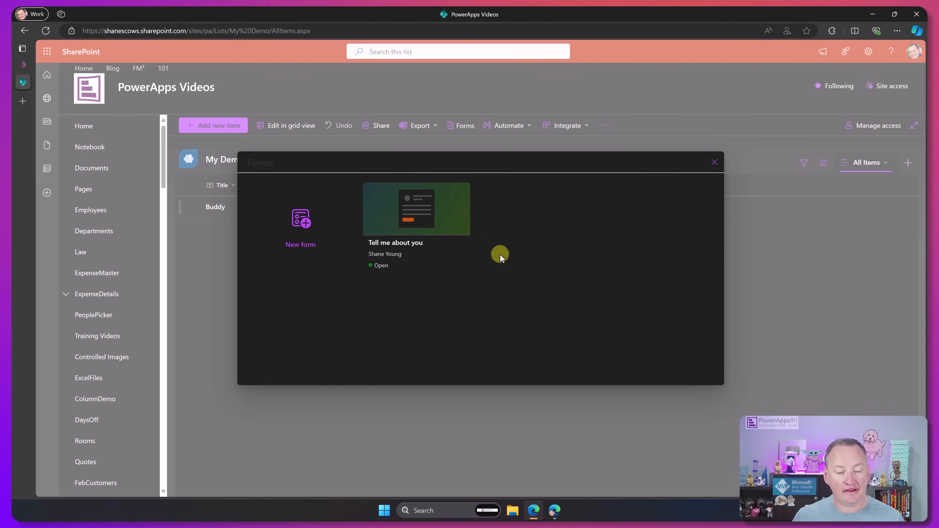
Switch to the Personal profile's Edge window and open the copied form link in place of the access-required page
click(554, 512)
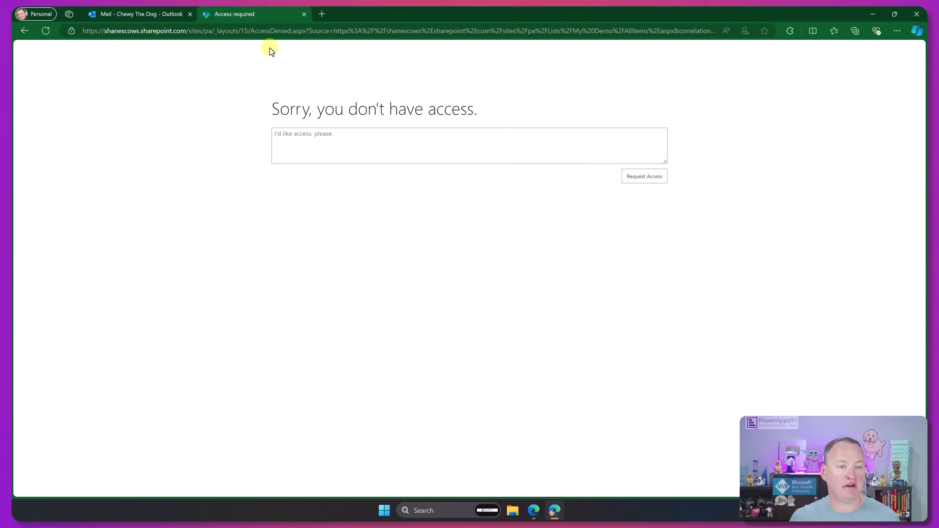
click(330, 31)
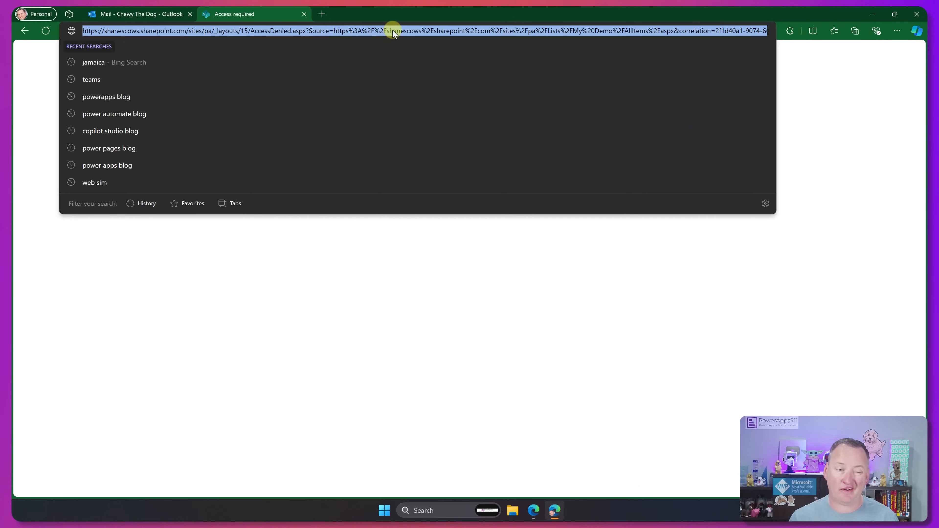
key(ctrl+v)
key(Return)
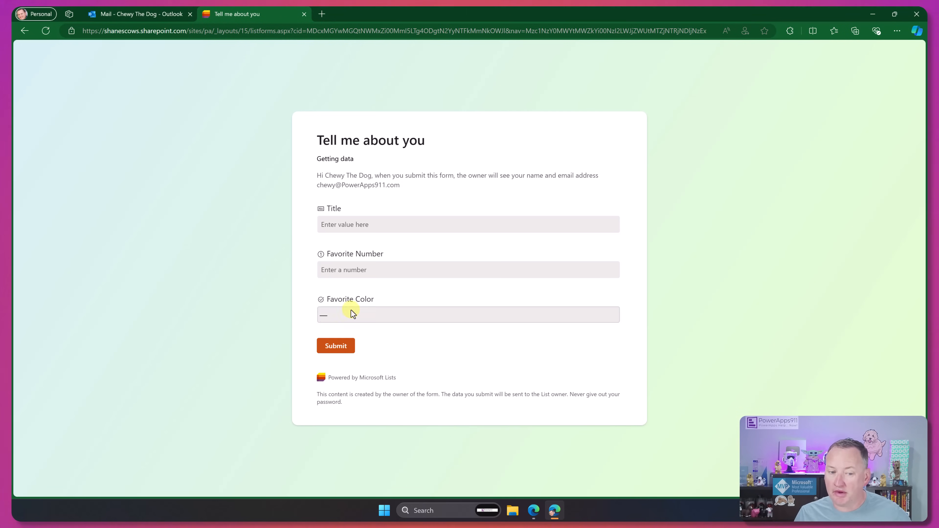
Submit a form response with Title "Chewy", Favorite Number 2 and Favorite Color Brown
click(345, 224)
text(Chewy)
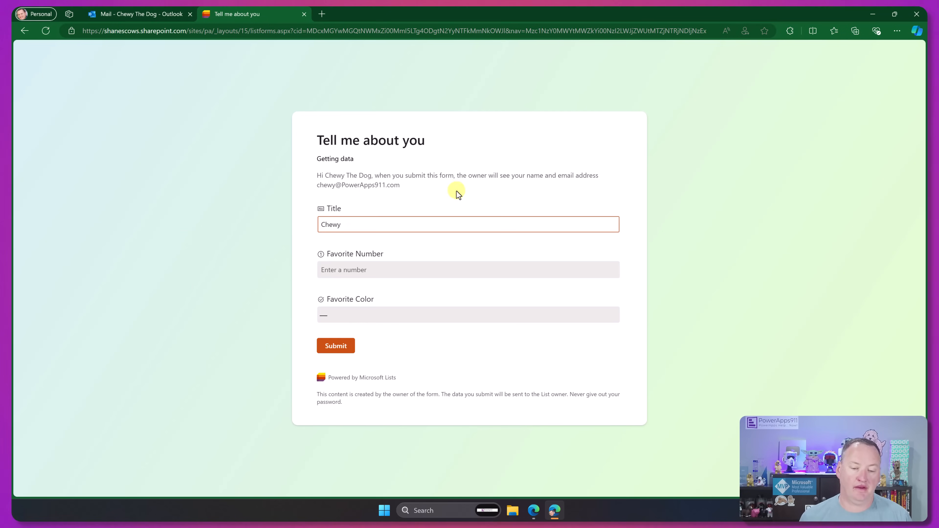
click(377, 271)
text(2)
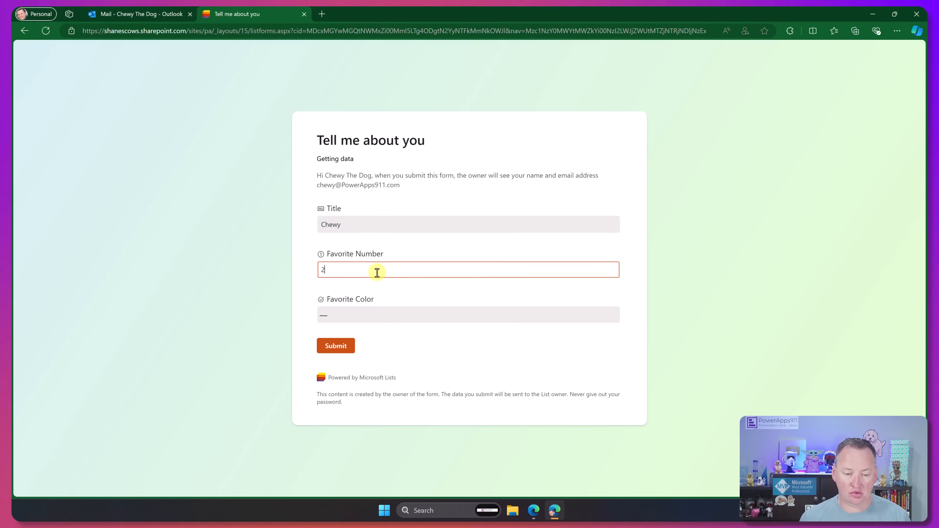
click(350, 318)
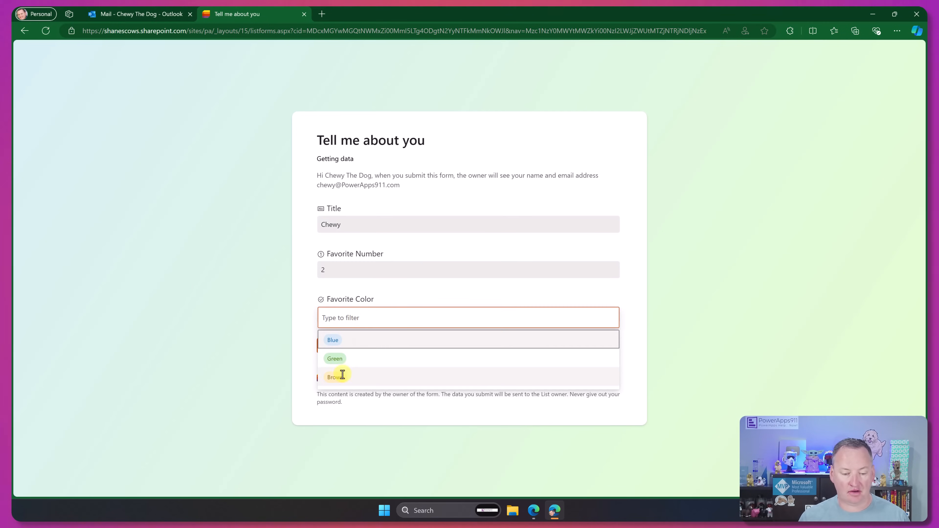
click(351, 376)
click(336, 346)
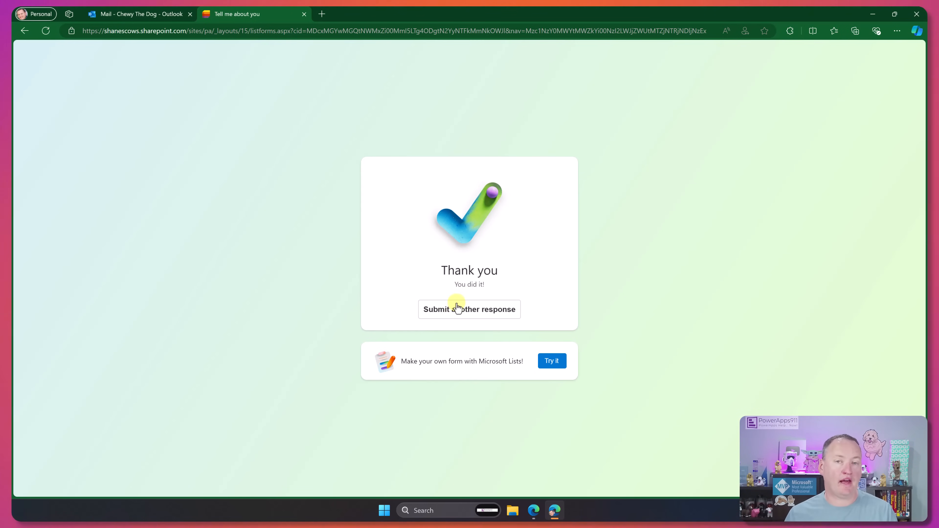
Return to the Work profile's Edge window, close the forms dialog and reload the My Demo list to check for the response
click(534, 510)
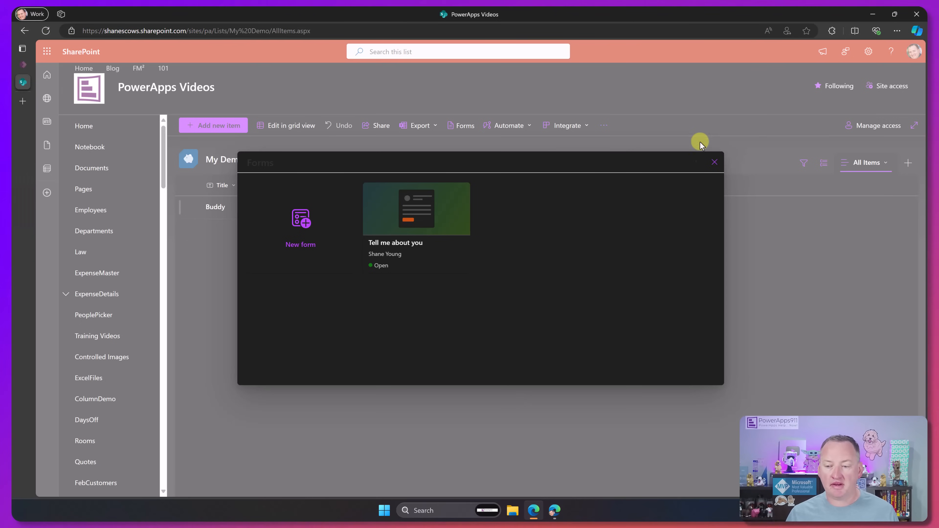
click(714, 160)
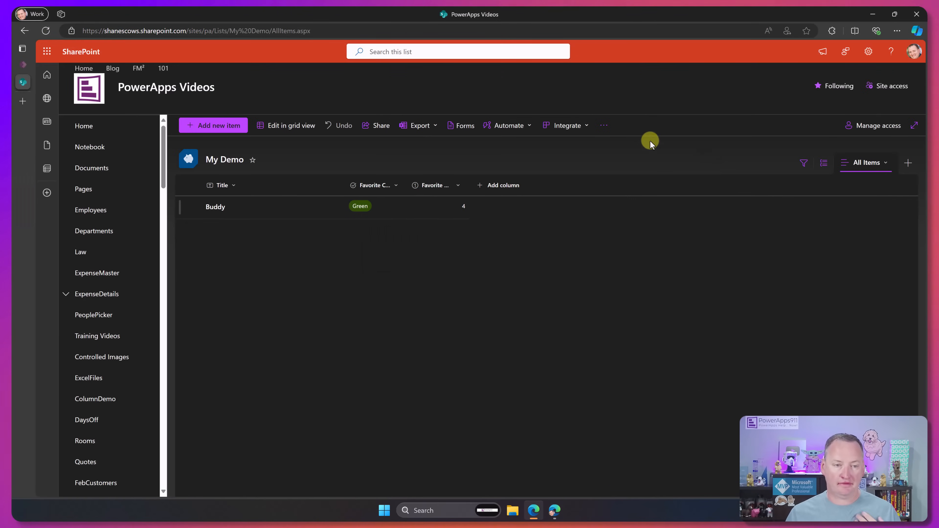
click(45, 30)
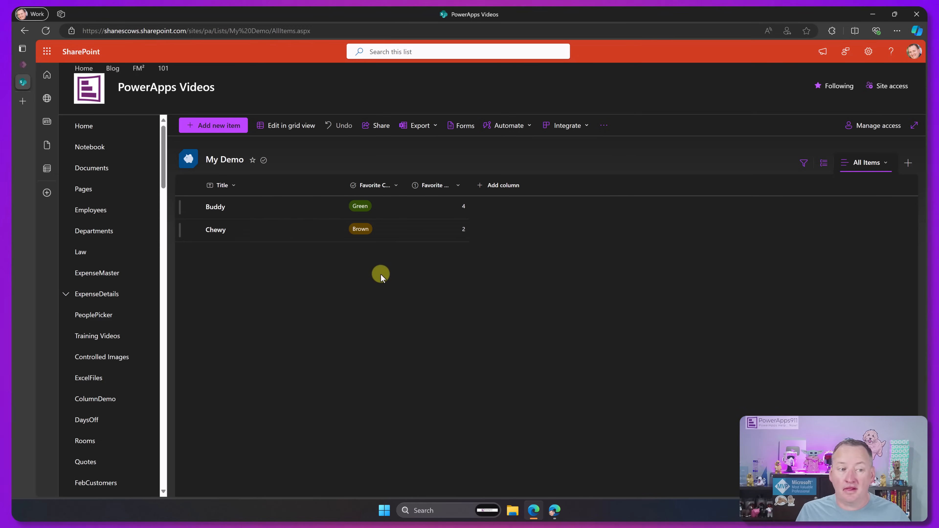
In the Personal profile's Edge window, shorten the form's address to the site address and open the PowerApps Videos home page
click(555, 510)
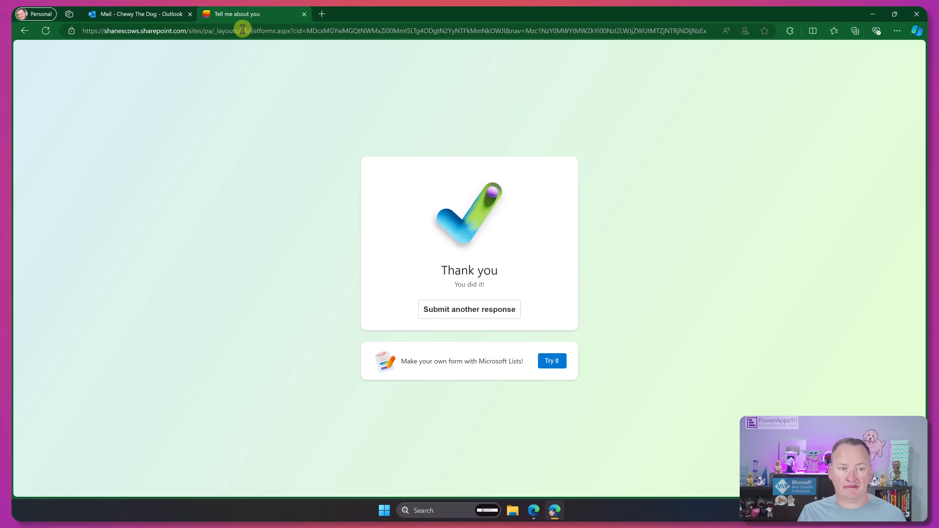
click(215, 31)
click(215, 31)
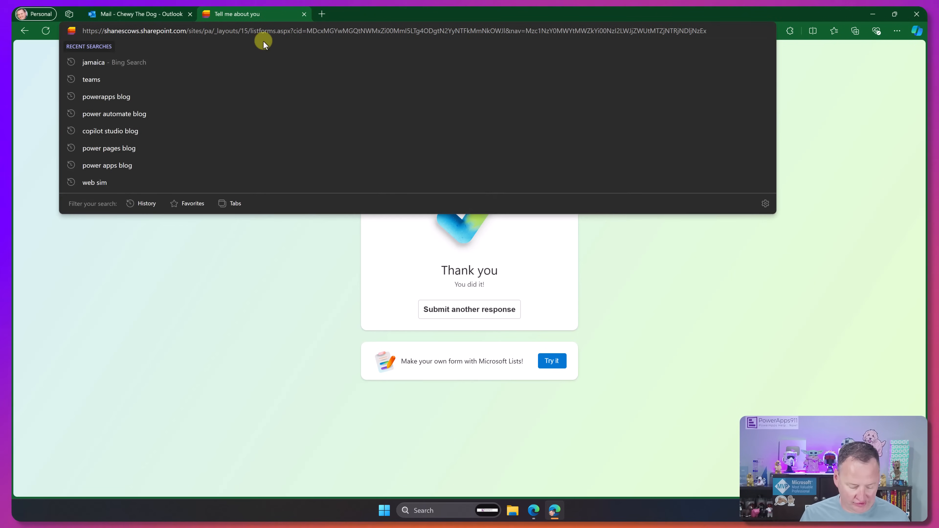
key(shift+End)
key(Delete)
key(Return)
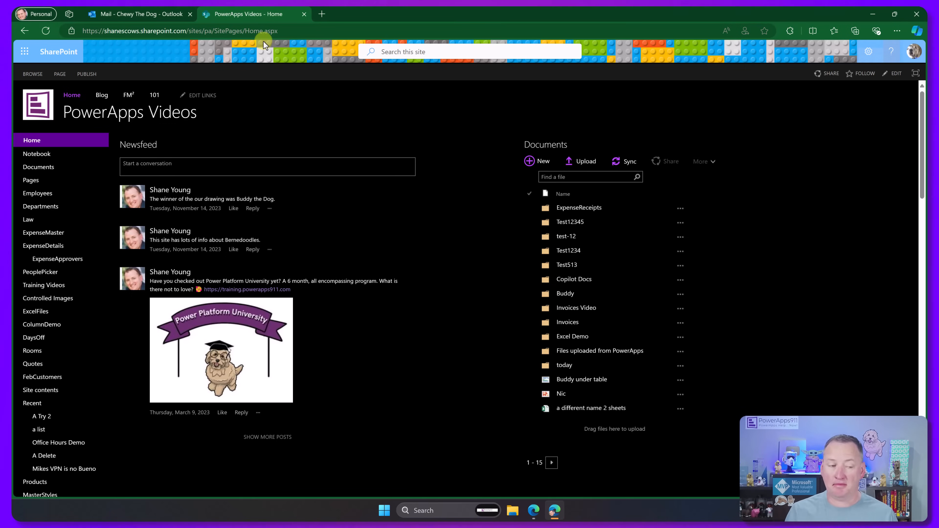
Copy the My Demo list's address from the Work window, test it in the Personal window, and return to the Work window
click(534, 510)
click(298, 31)
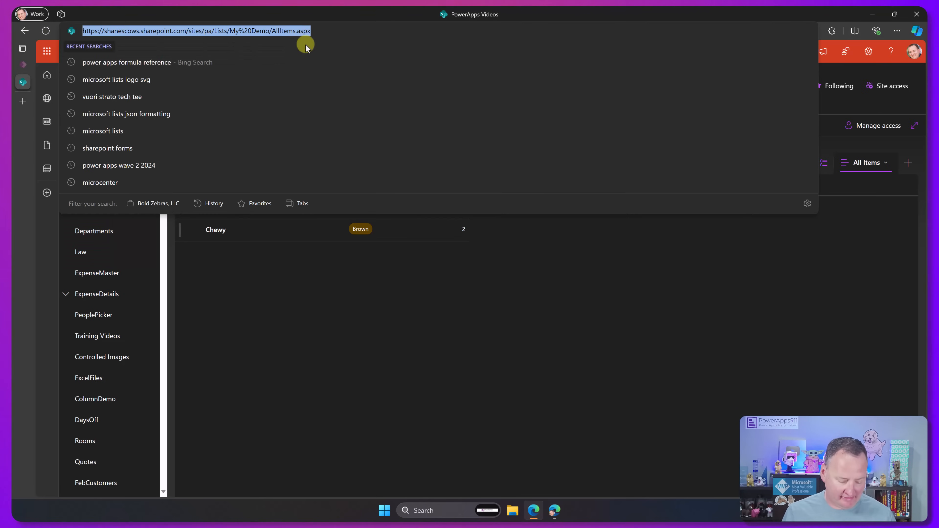
key(alt+Tab)
key(ctrl+v)
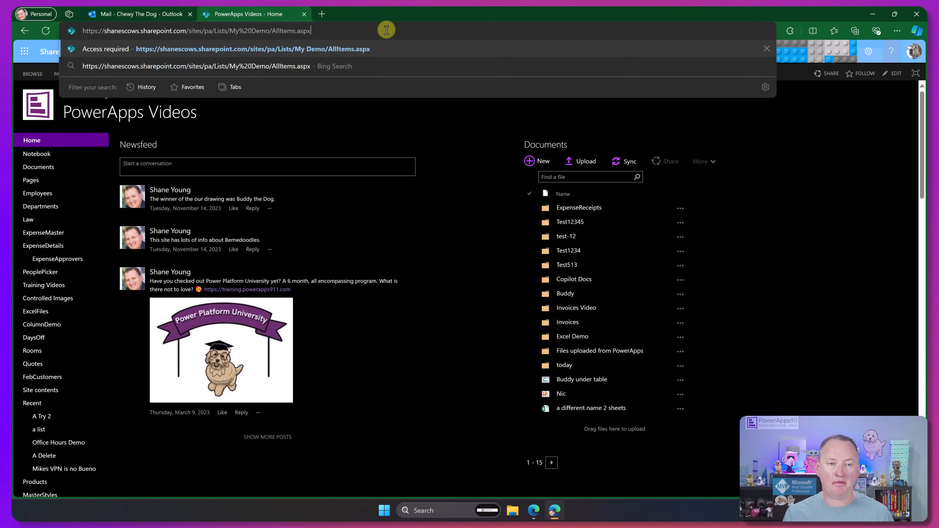
key(Return)
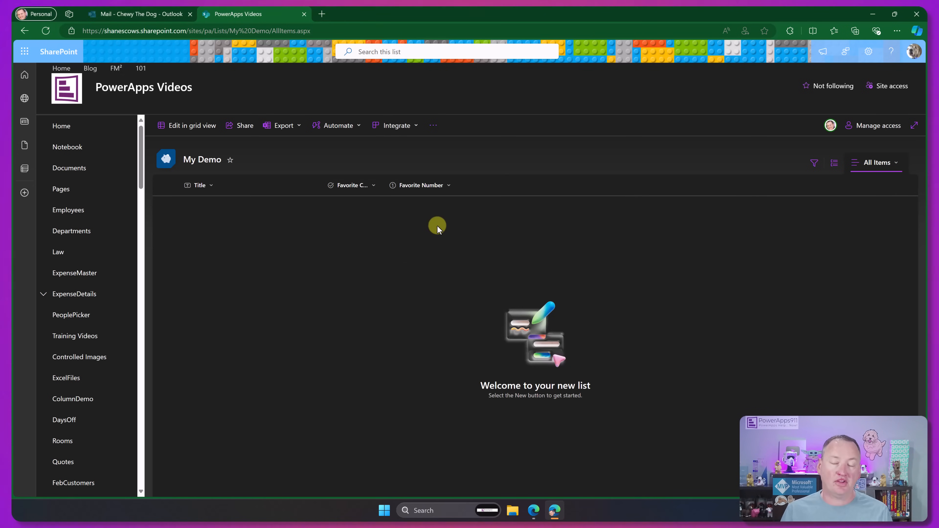
click(534, 510)
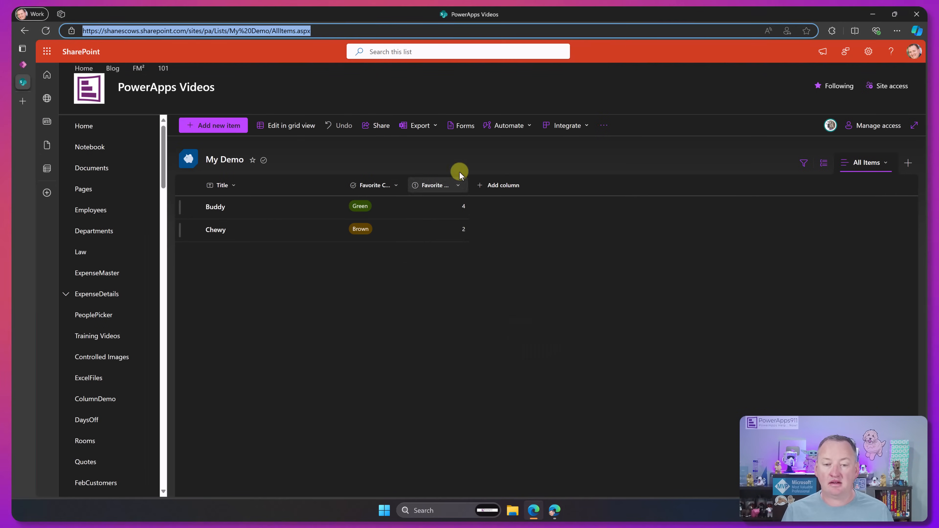
Stop accepting responses for the "Tell me about you" form of the My Demo list
click(461, 125)
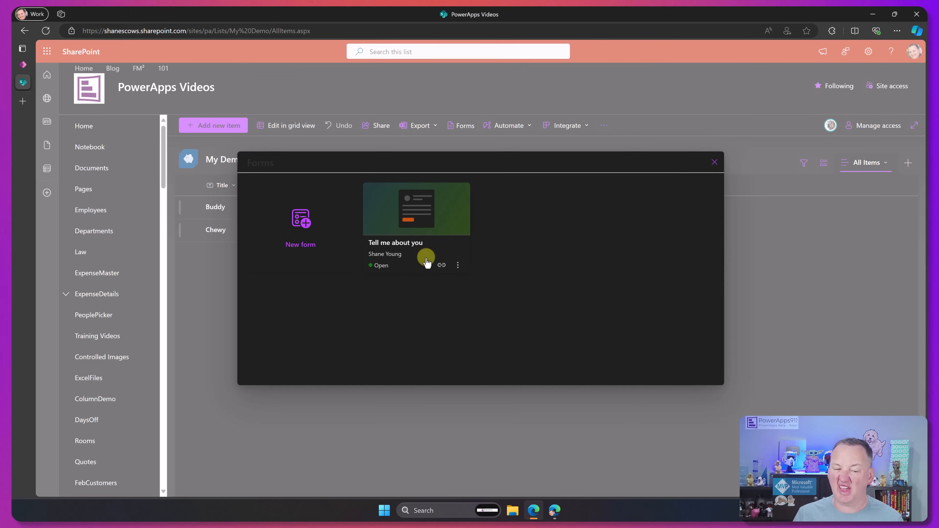
click(458, 266)
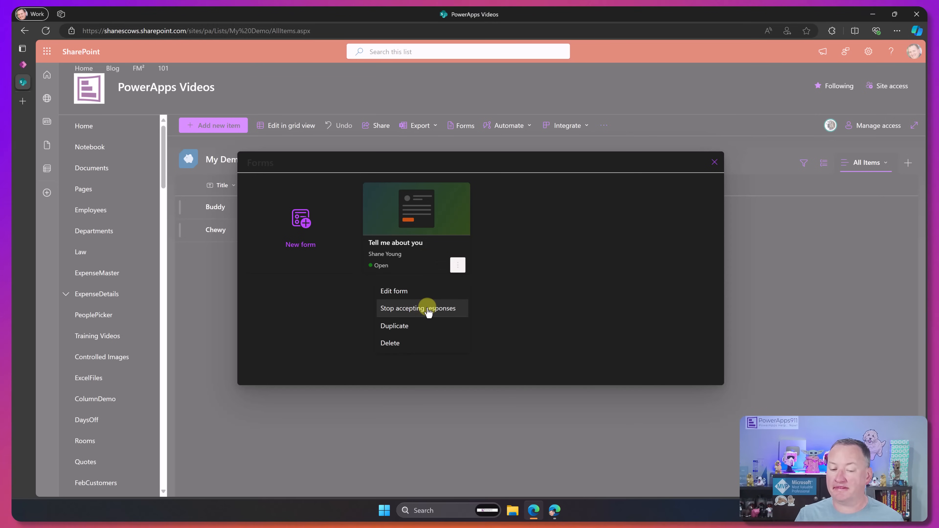
click(435, 309)
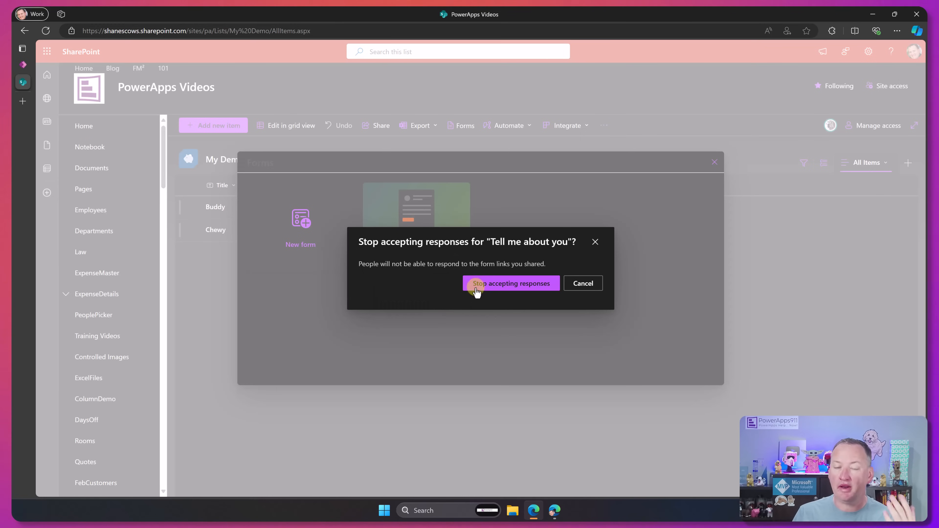
click(490, 284)
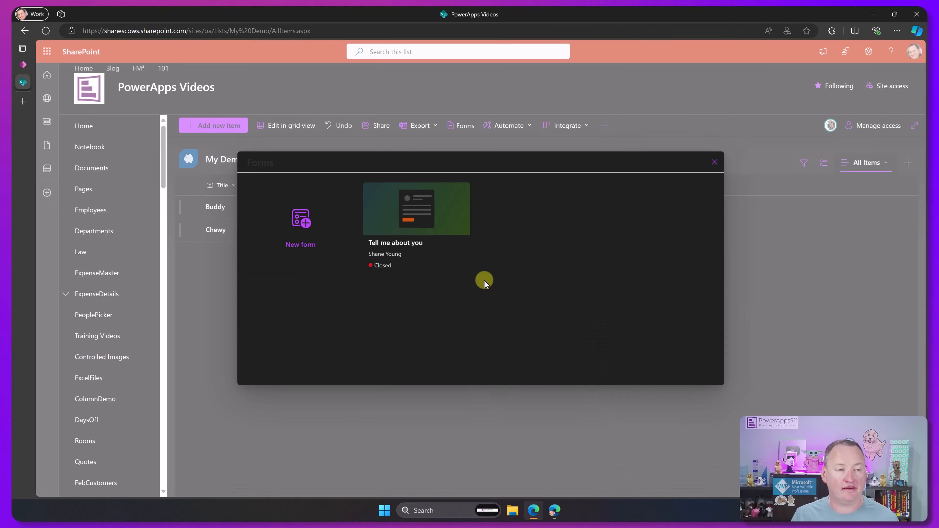
Copy the link of the "Tell me about you" form and open it in the Personal profile's Edge window
click(441, 265)
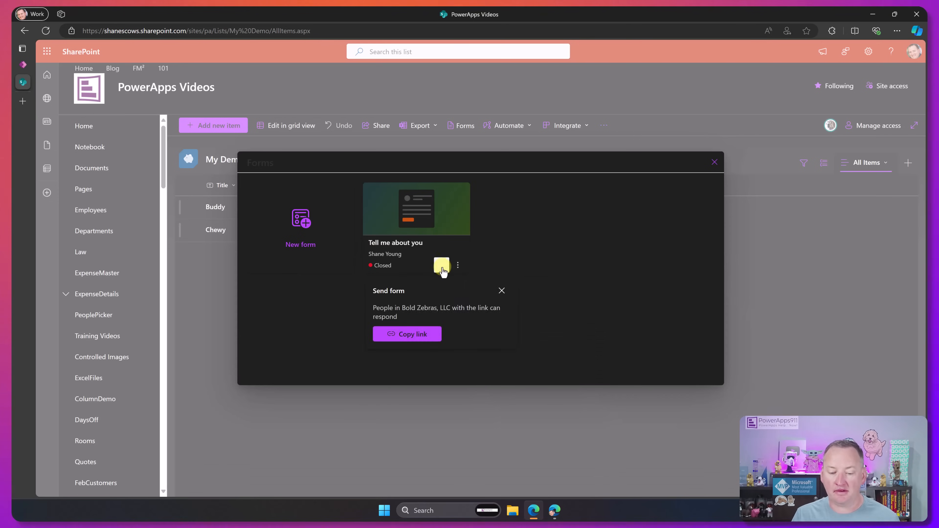
click(429, 335)
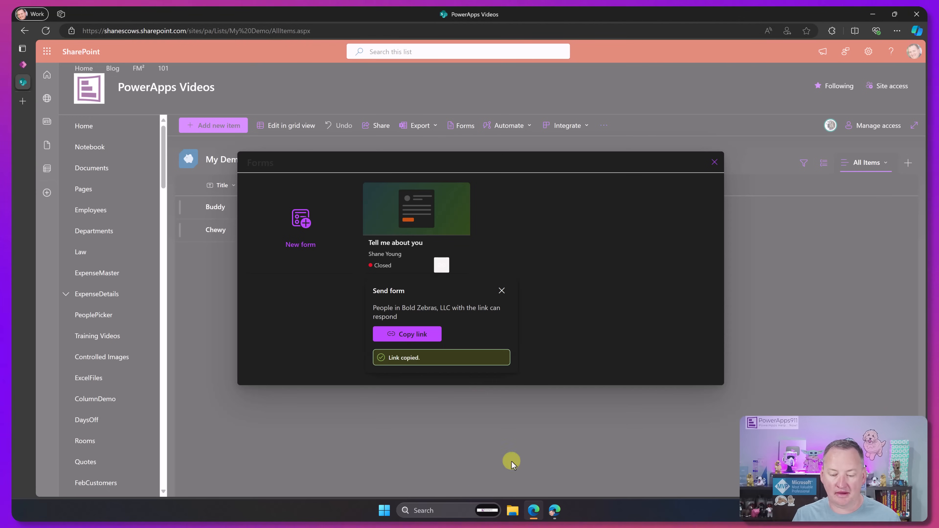
click(555, 511)
click(321, 14)
key(ctrl+v)
key(Return)
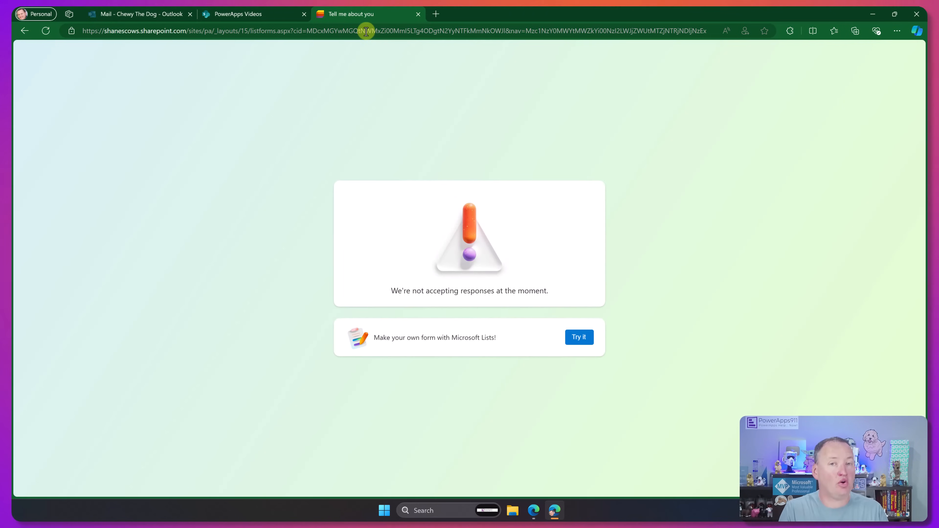
Return to the Work window, open the "Tell me about you" form for editing, move Favorite Number above Title and close the editor
click(535, 511)
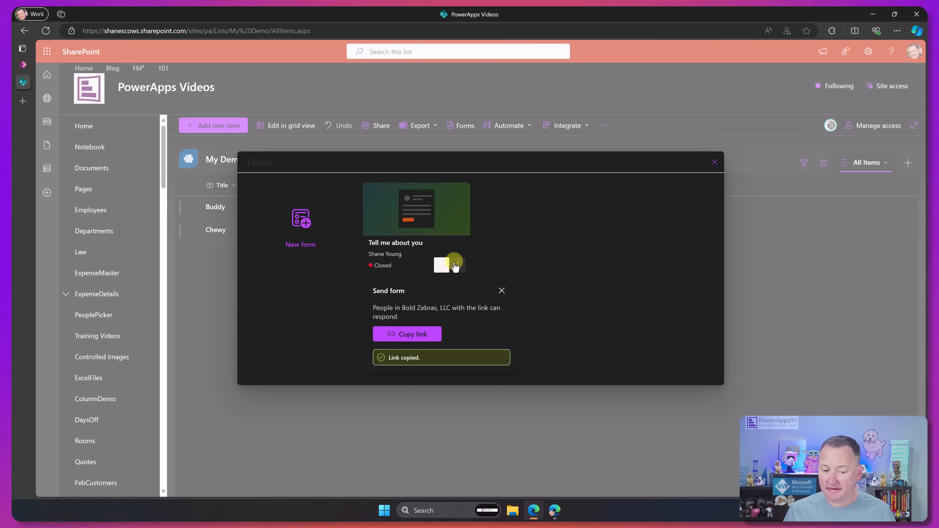
click(431, 213)
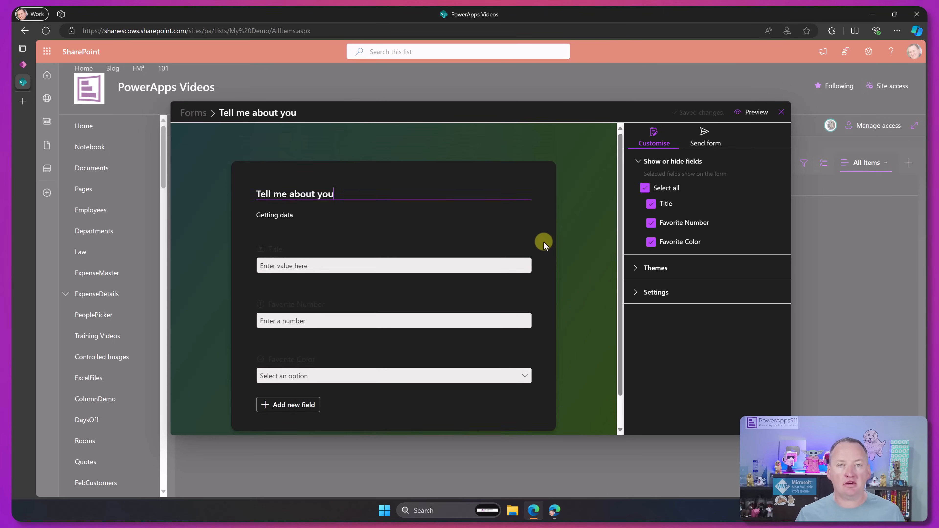
scroll(542, 238, down, 1)
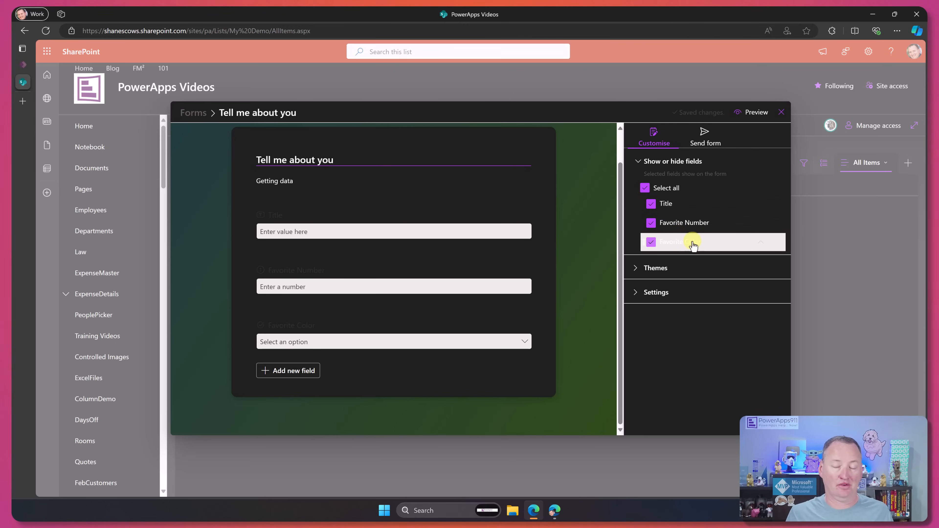
drag(383, 281, 373, 219)
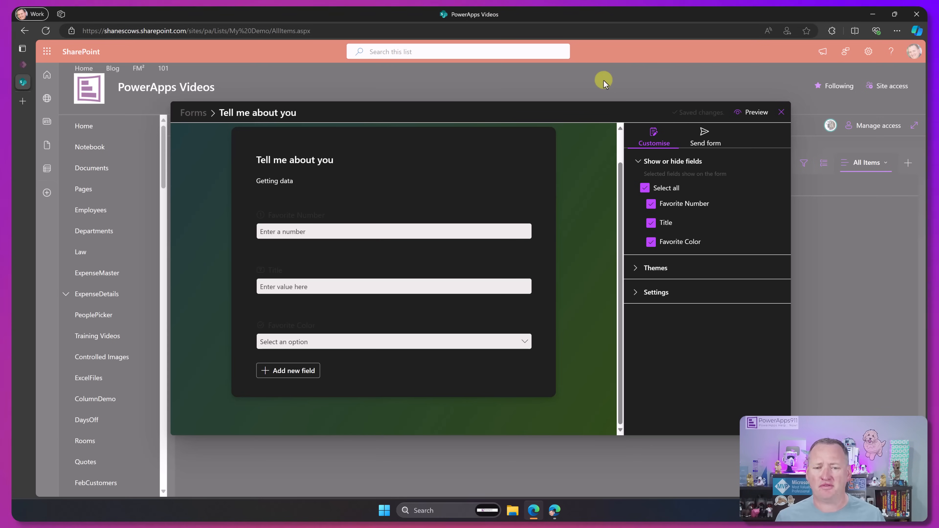
click(588, 82)
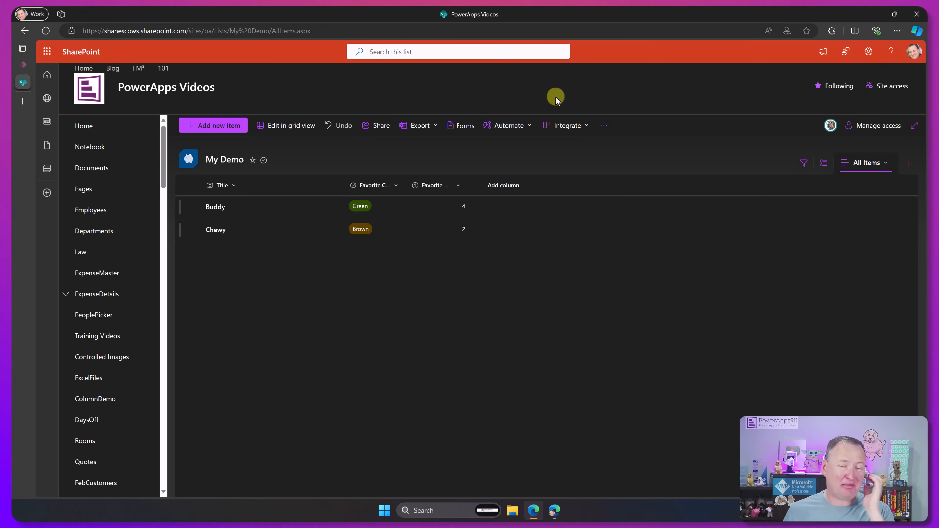
Open Microsoft 365 in a new tab, launch Lists from all apps and open the My Demo list
click(22, 102)
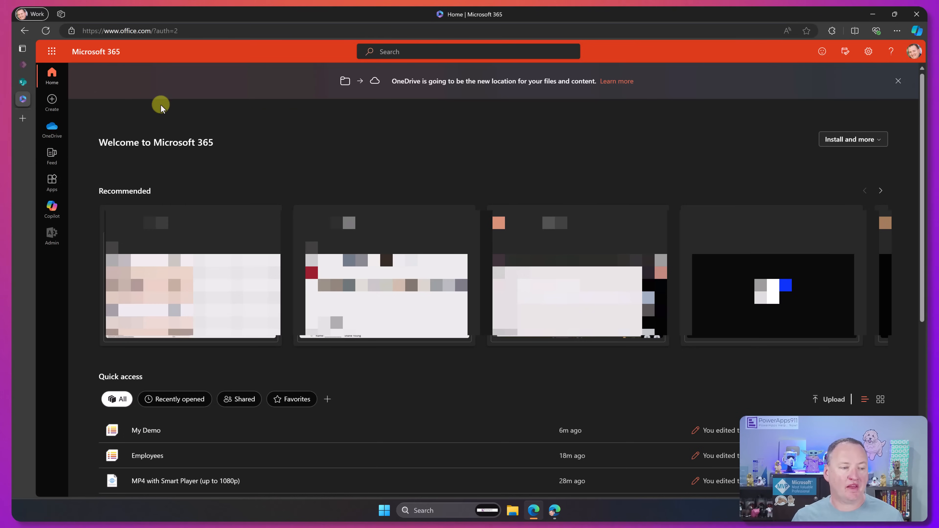
click(52, 181)
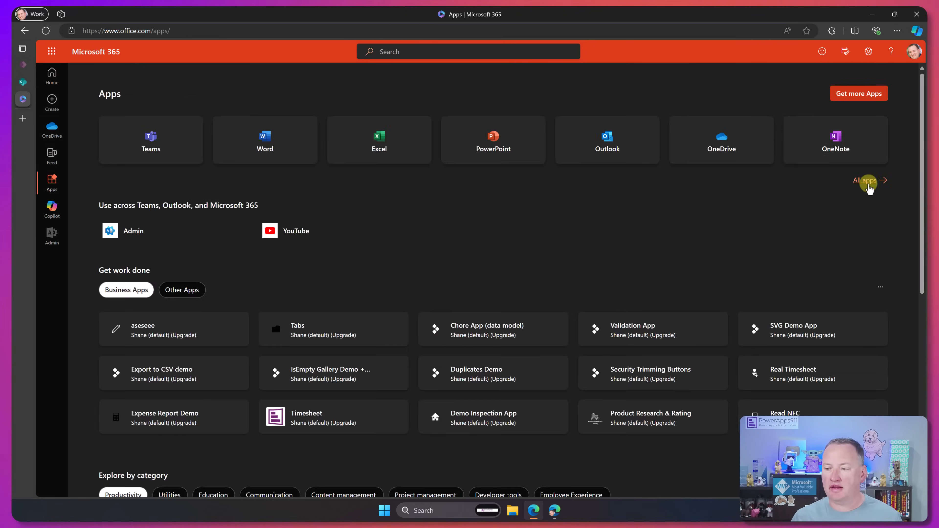
click(866, 180)
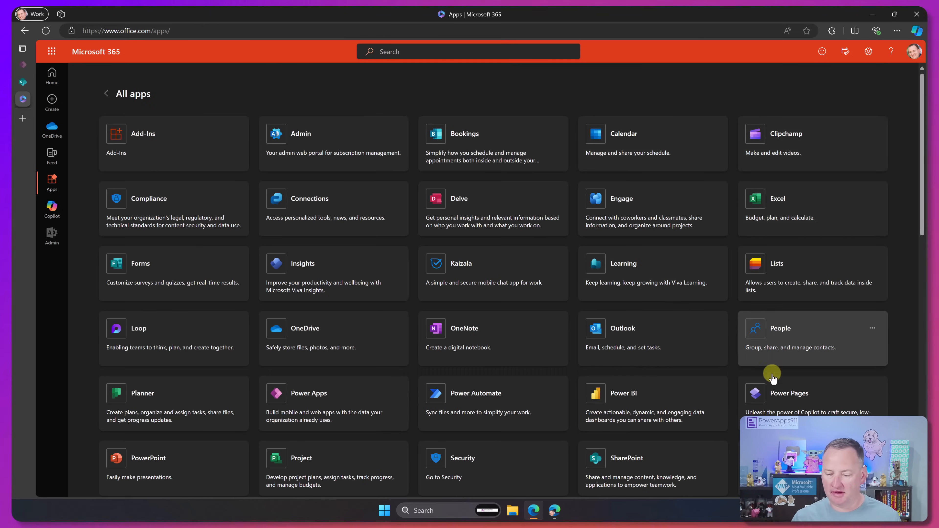
click(779, 264)
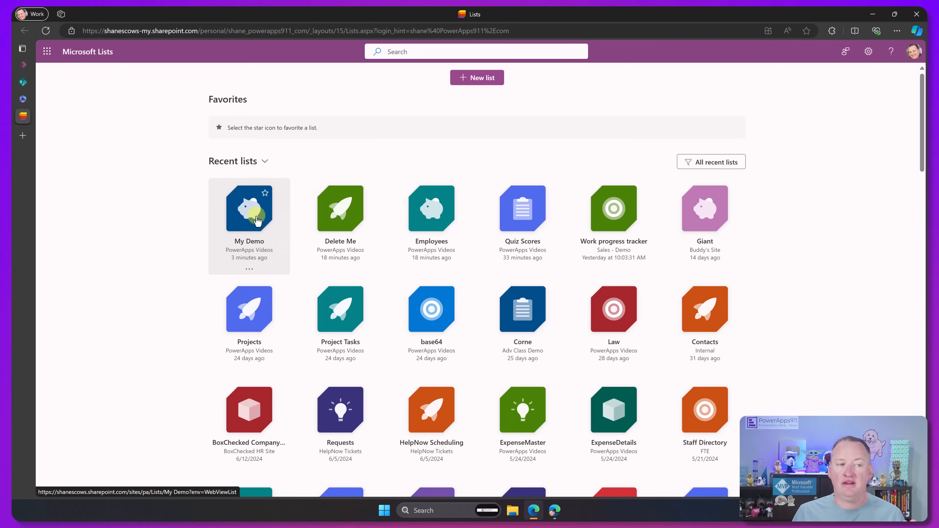
click(251, 210)
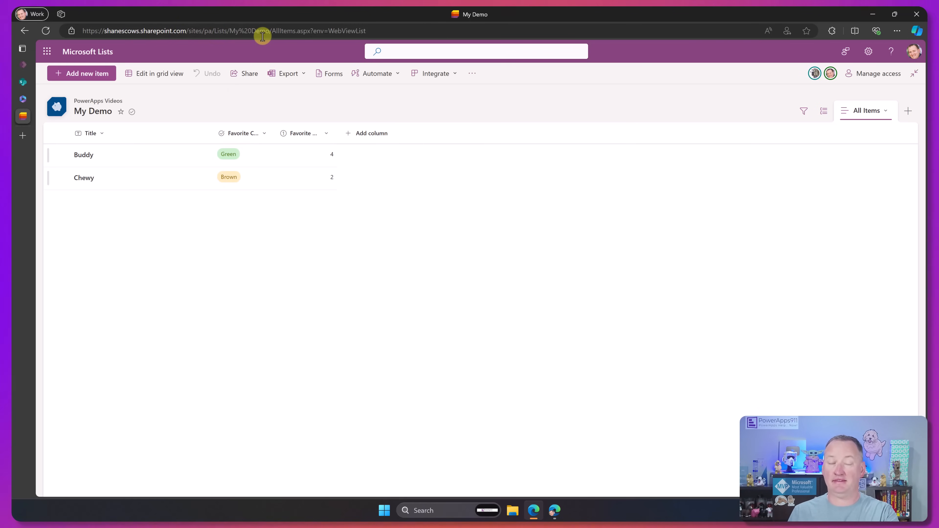
Remove "?env=WebViewList" from the My Demo list's address and load the list in the SharePoint site
click(312, 30)
drag(311, 30, 377, 32)
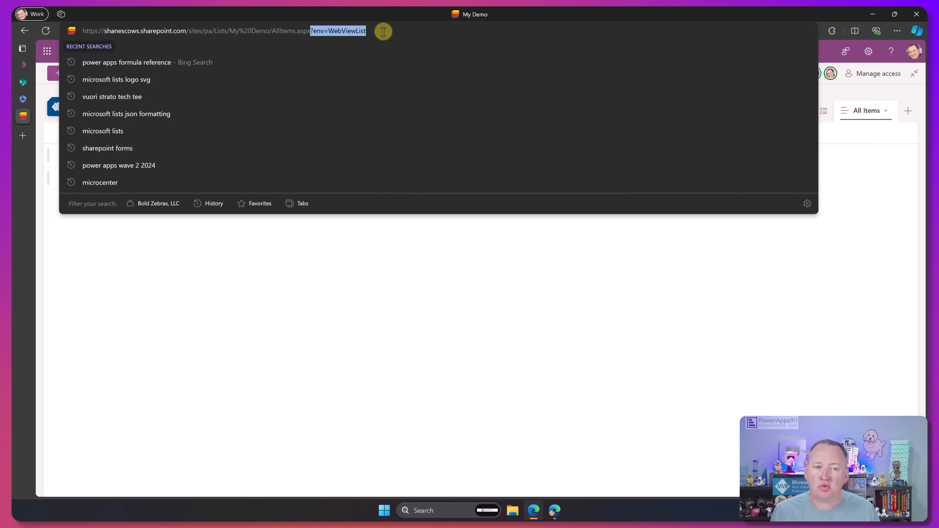
key(BackSpace)
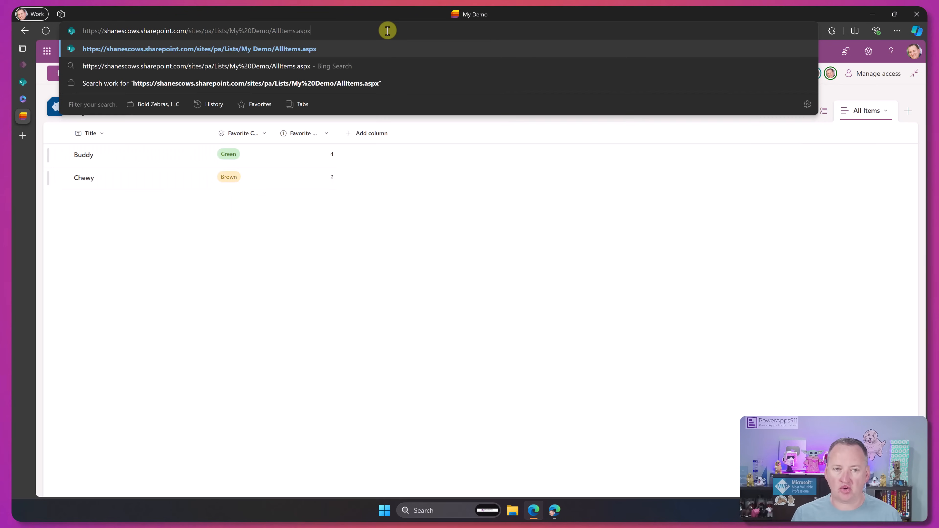
key(Return)
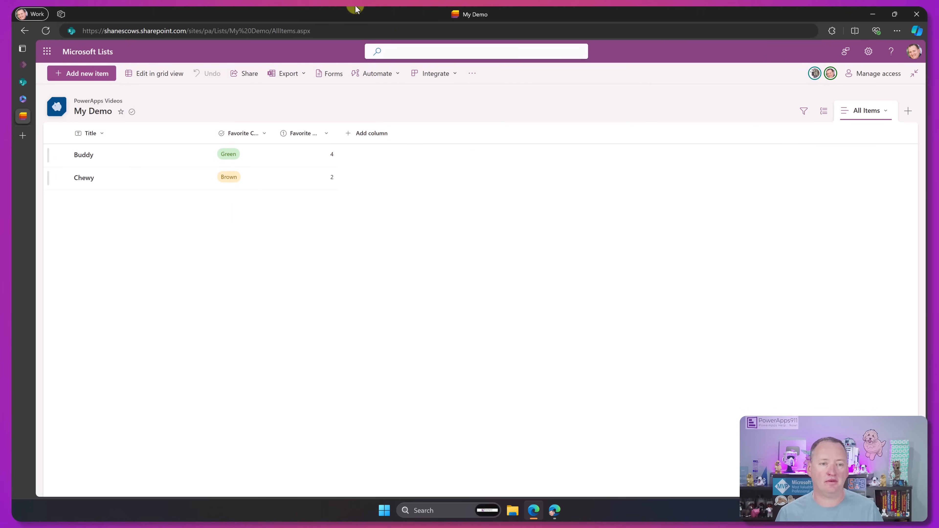
click(387, 30)
key(Return)
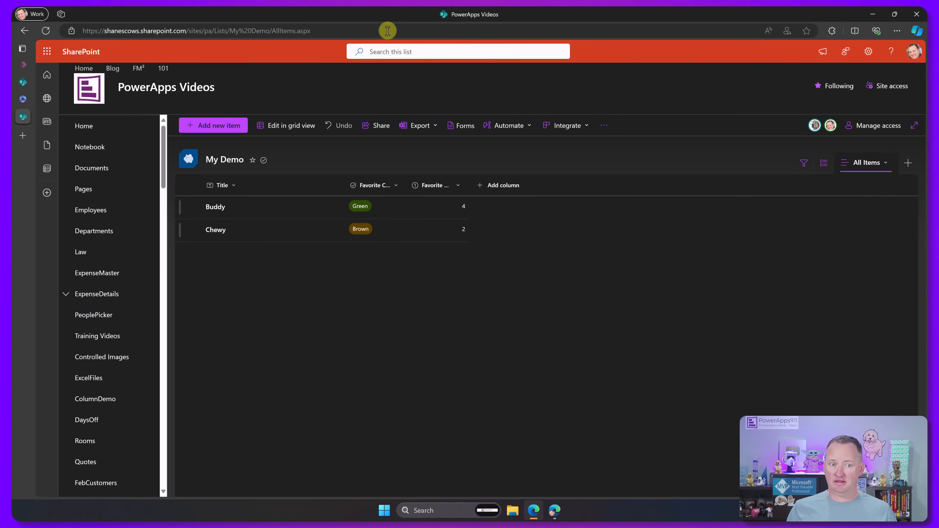
Reload the My Demo list in Microsoft Lists with "?env=WebViewList" in its address, then view its forms and close them
click(378, 33)
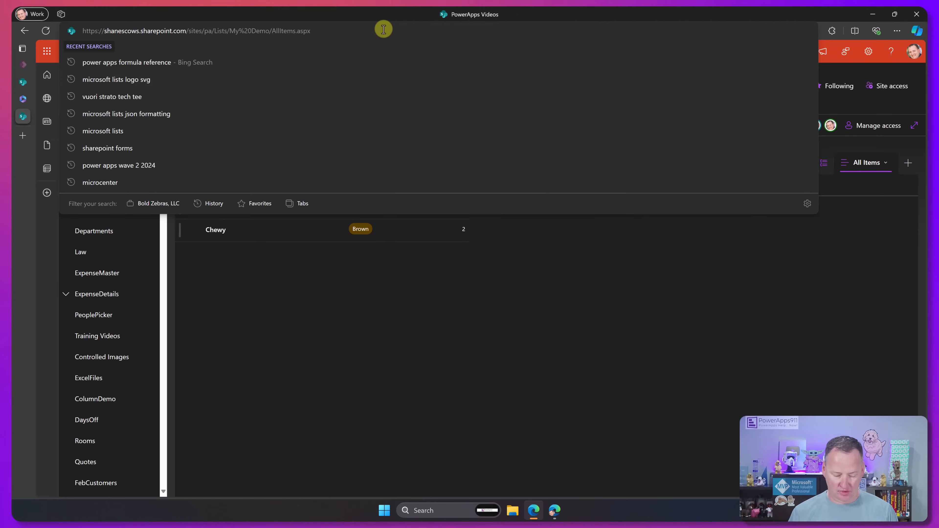
key(ctrl+v)
key(Return)
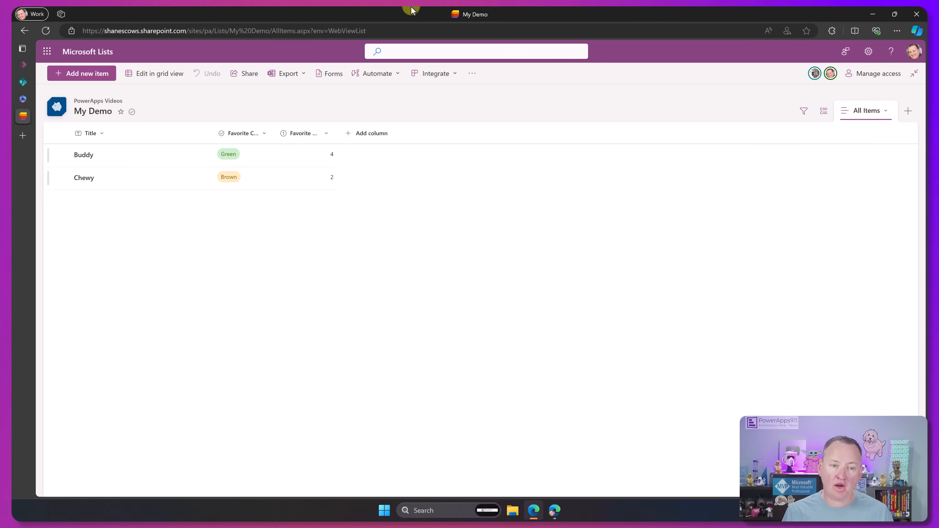
click(325, 74)
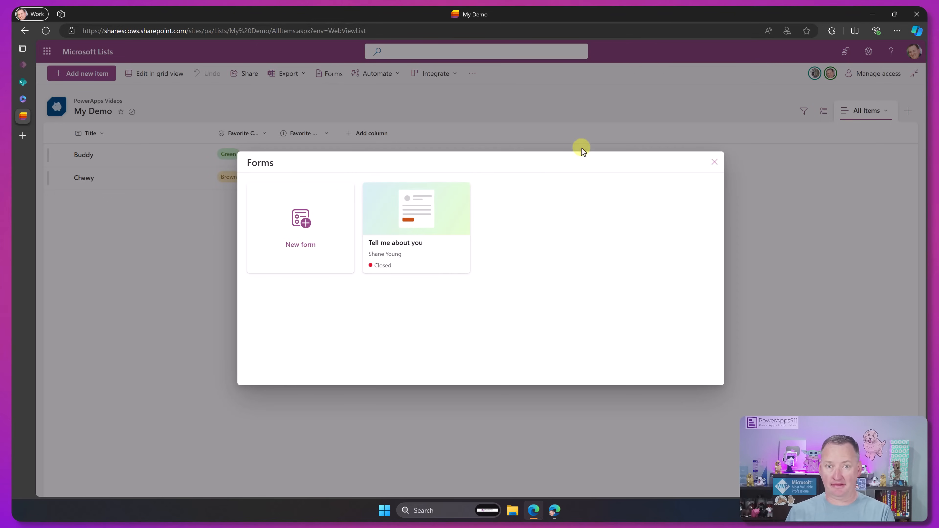
click(713, 163)
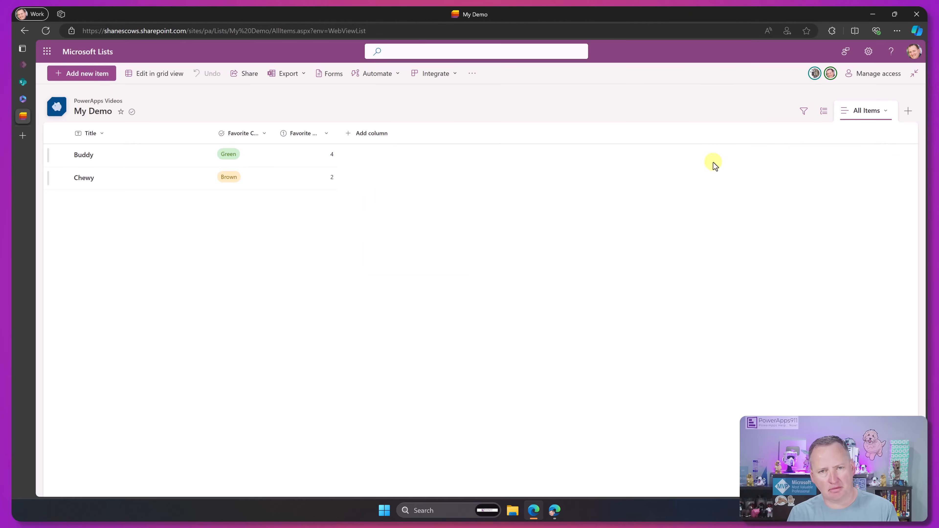
Start a new item in the My Demo list and open the layout configuration of its item form
click(95, 75)
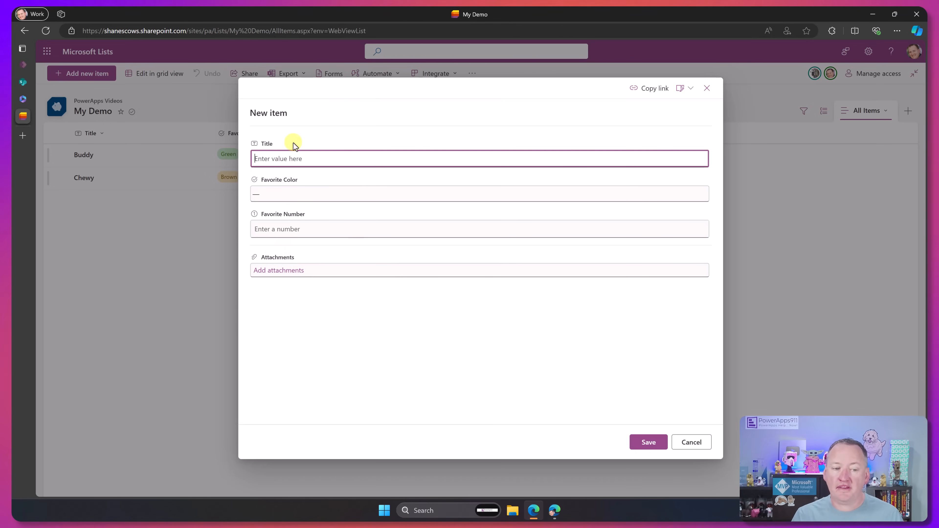
click(280, 141)
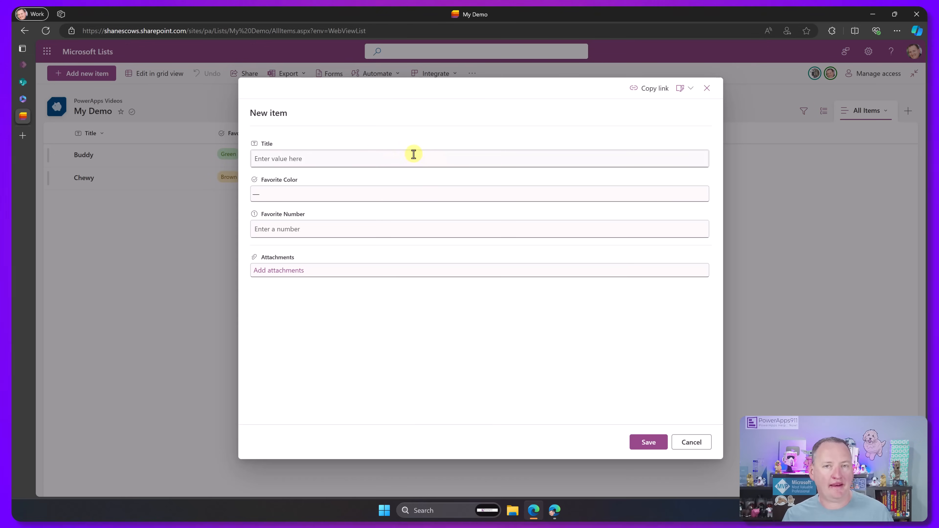
click(691, 89)
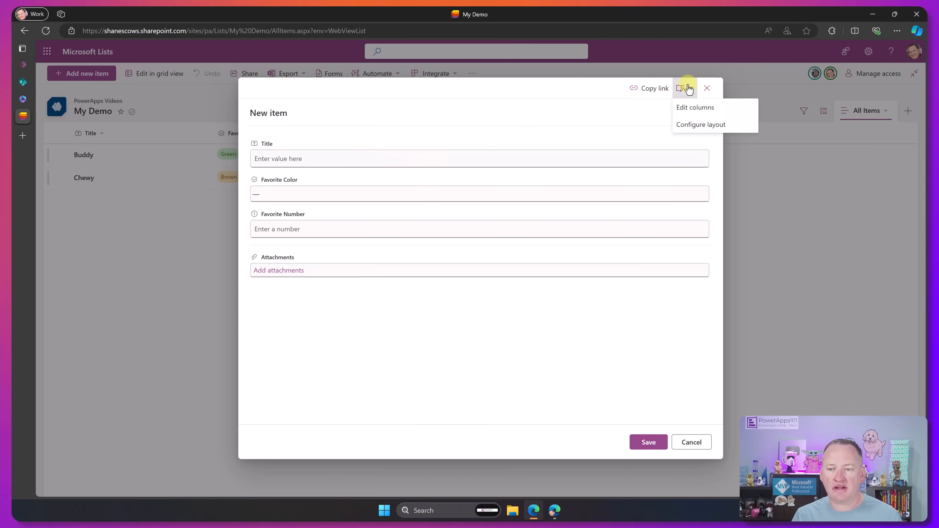
click(696, 126)
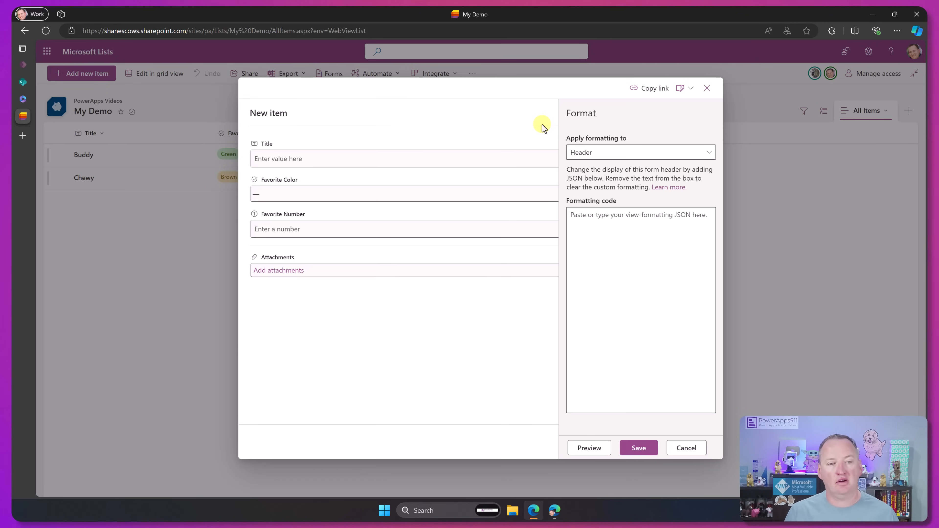
Open the form formatting documentation, examine the custom header example and its JSON, and return to the My Demo list
click(671, 188)
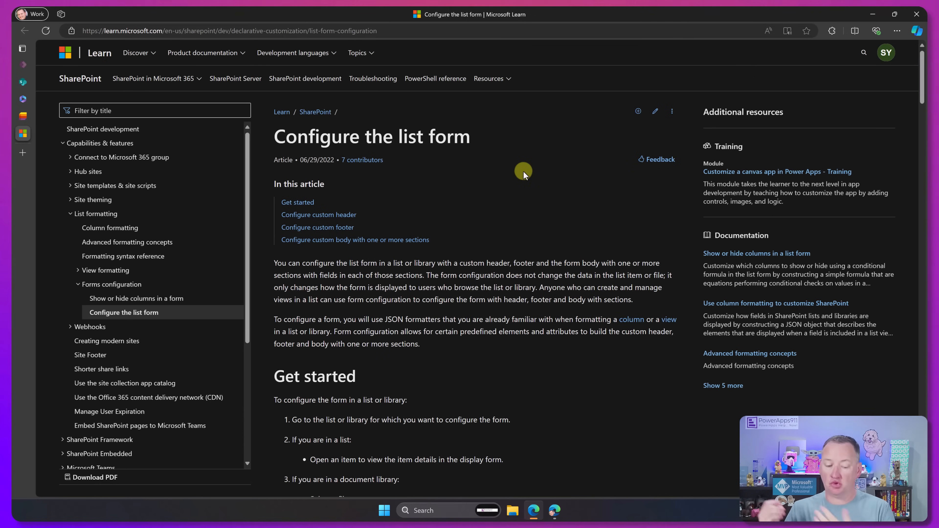
scroll(523, 170, down, 15)
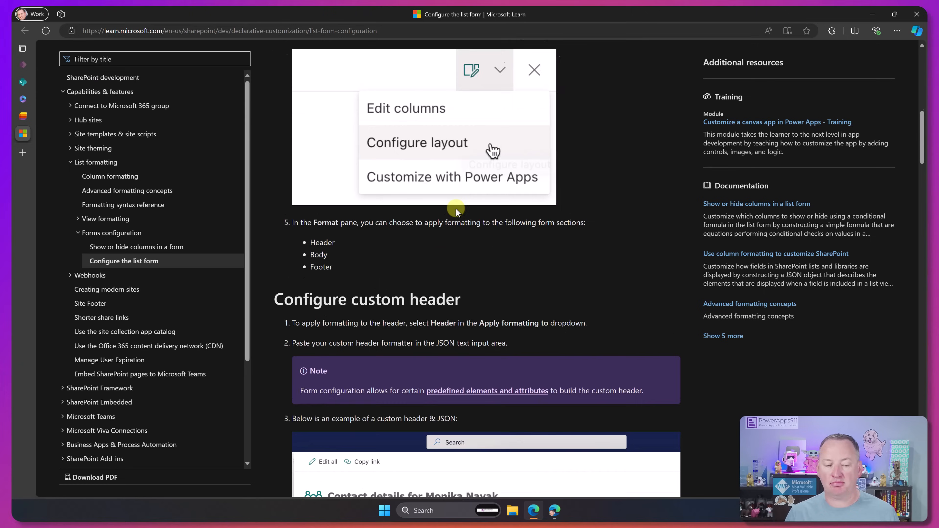
scroll(610, 228, down, 8)
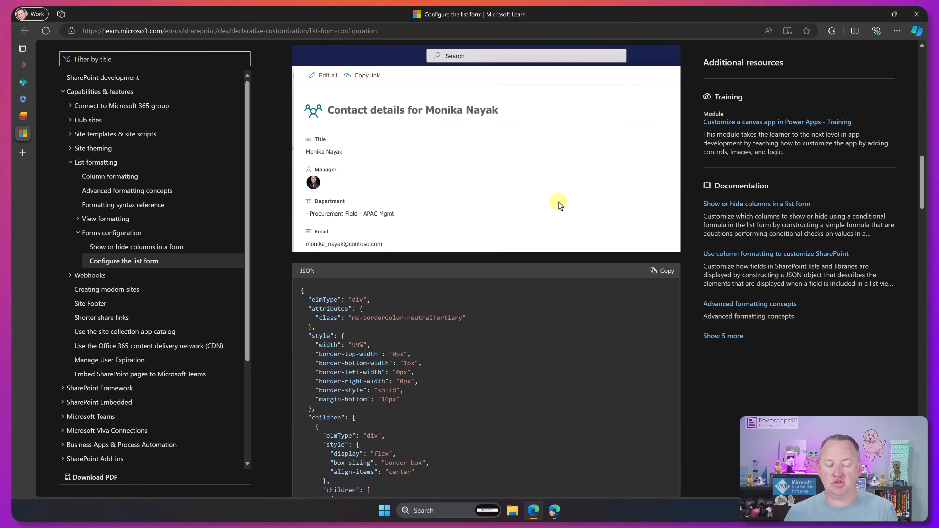
scroll(553, 198, down, 3)
scroll(530, 193, up, 5)
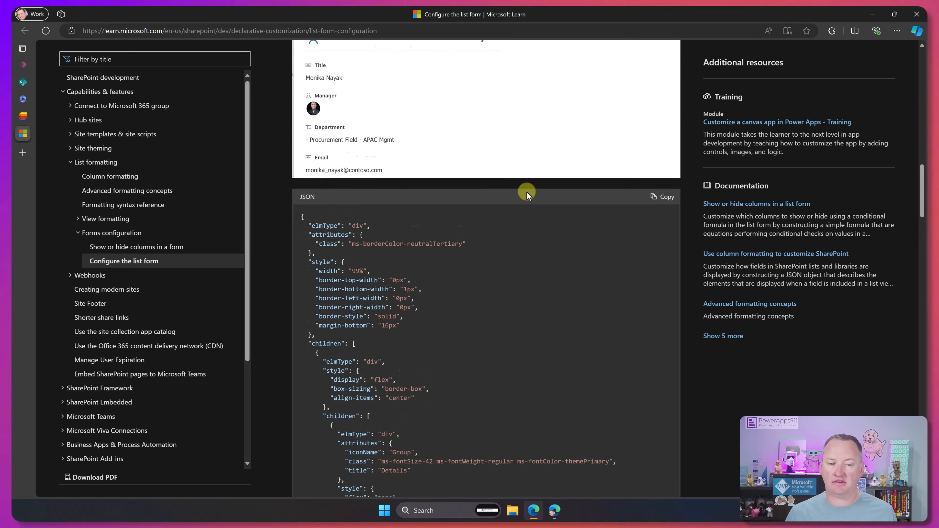
scroll(417, 198, down, 3)
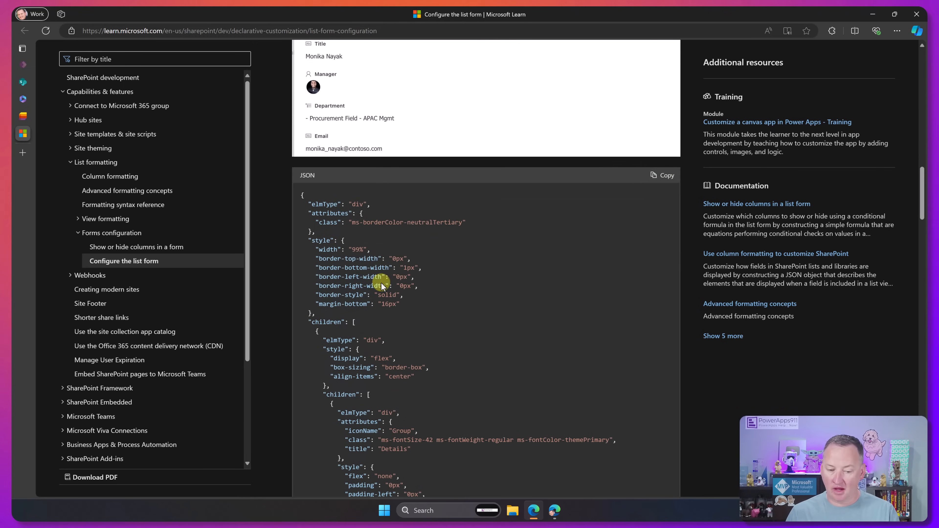
scroll(392, 285, down, 3)
click(23, 116)
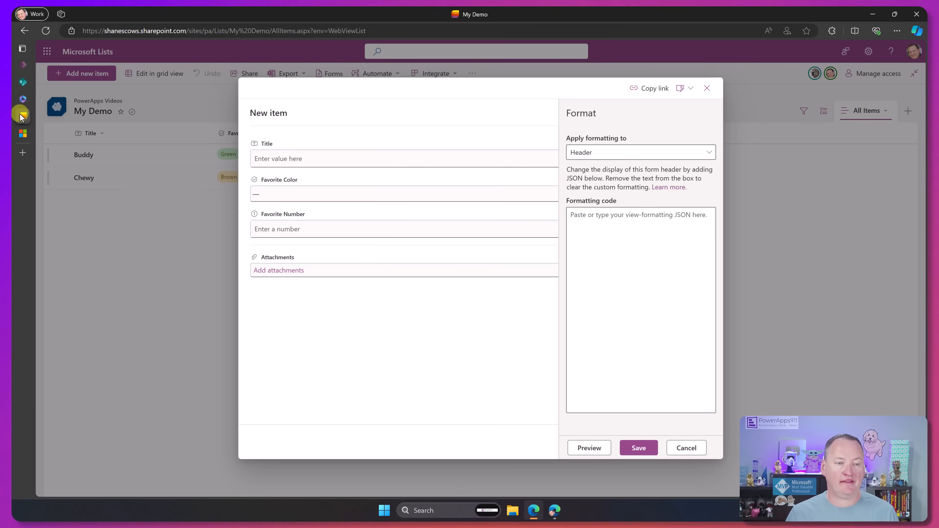
Paste the copied custom header JSON as the item form's header formatting, save it and close the new item form
click(617, 228)
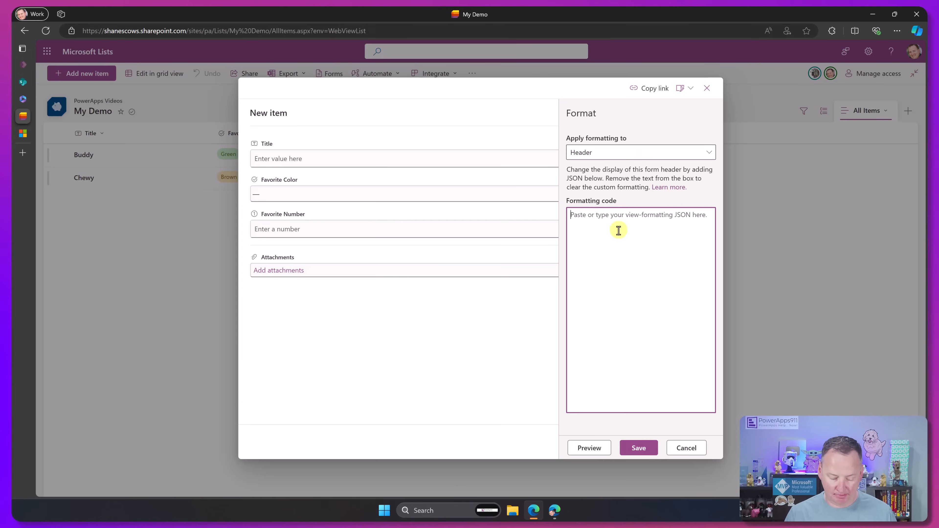
key(ctrl+v)
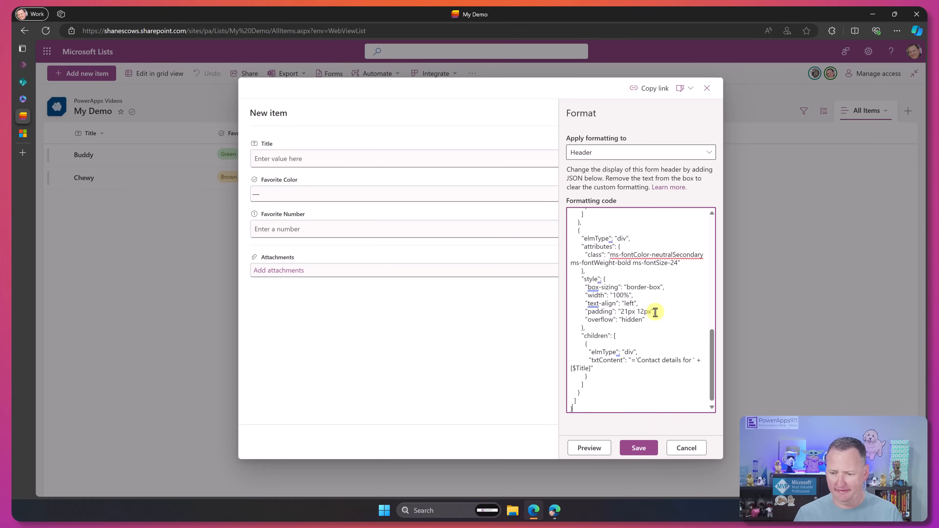
scroll(663, 307, up, 10)
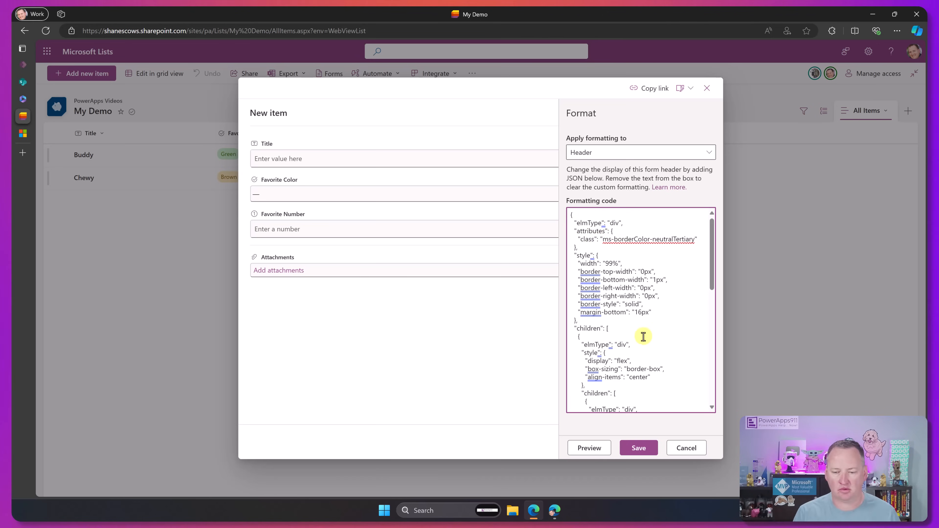
scroll(662, 292, down, 4)
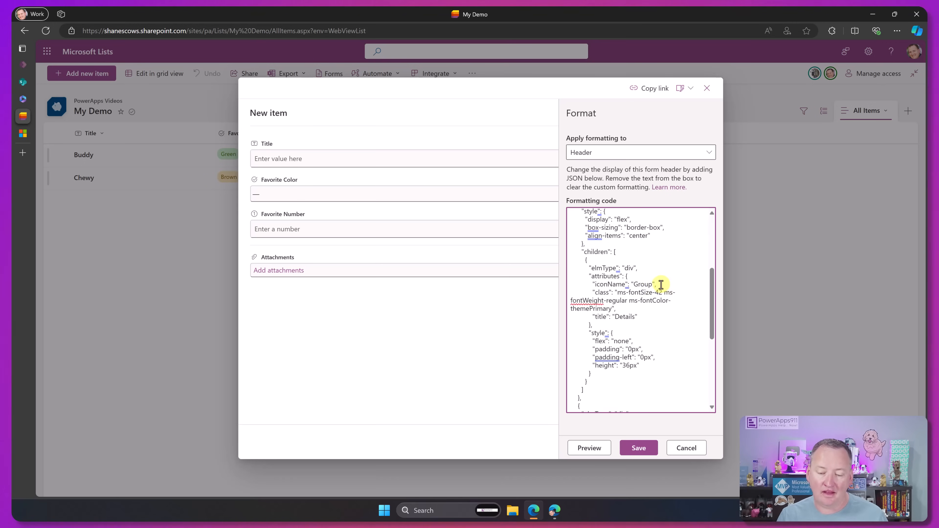
scroll(658, 283, down, 5)
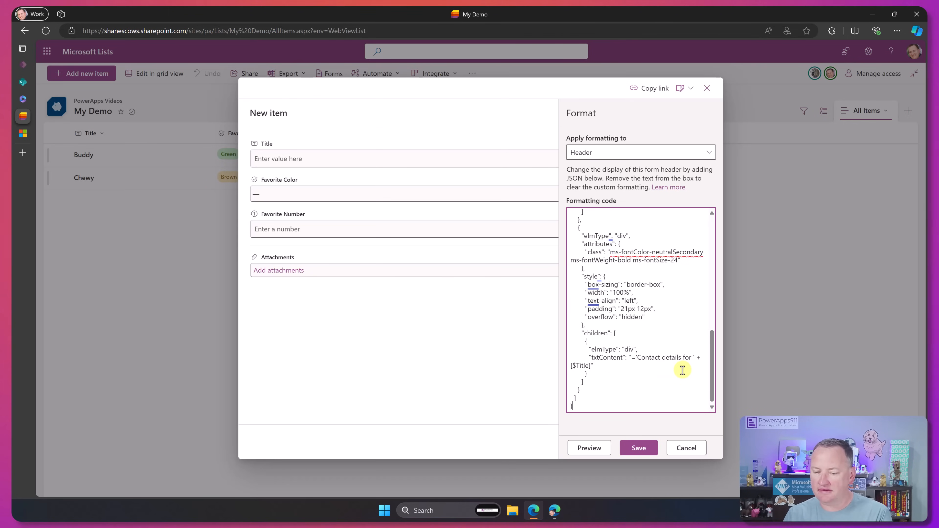
click(639, 449)
click(707, 88)
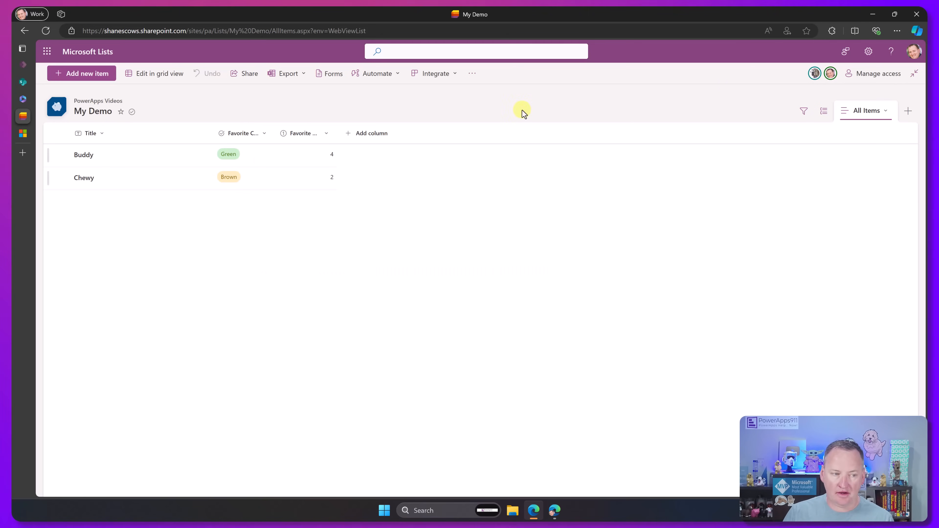
Open the Buddy item and change the header text in its form's JSON to "Contact details for my dog " before the title
click(83, 155)
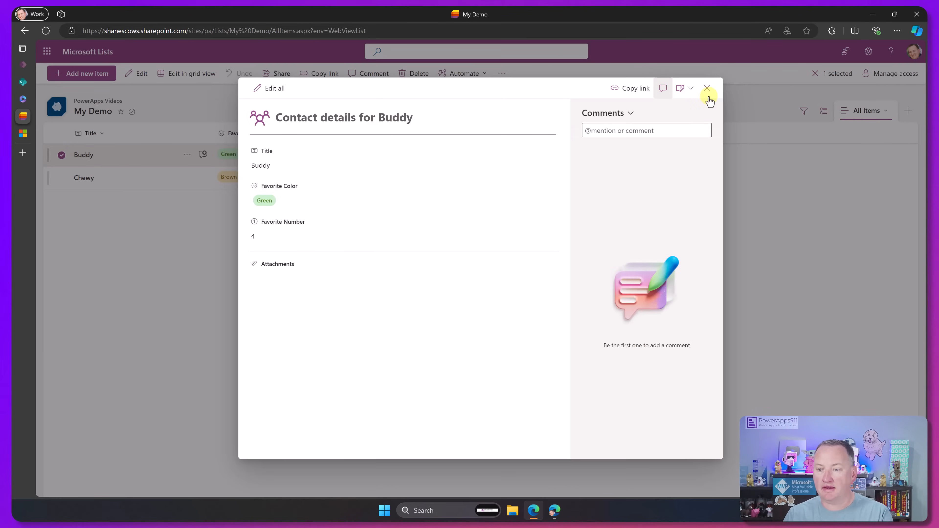
click(663, 90)
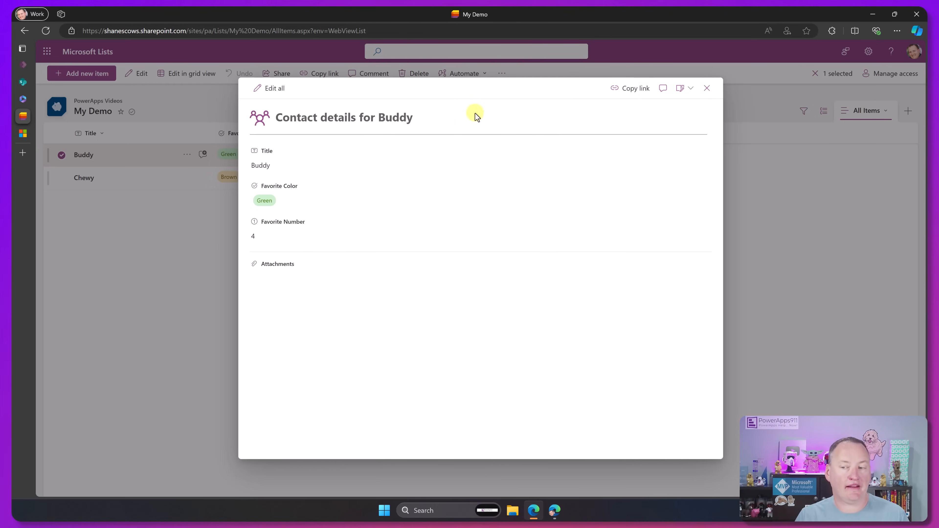
click(690, 89)
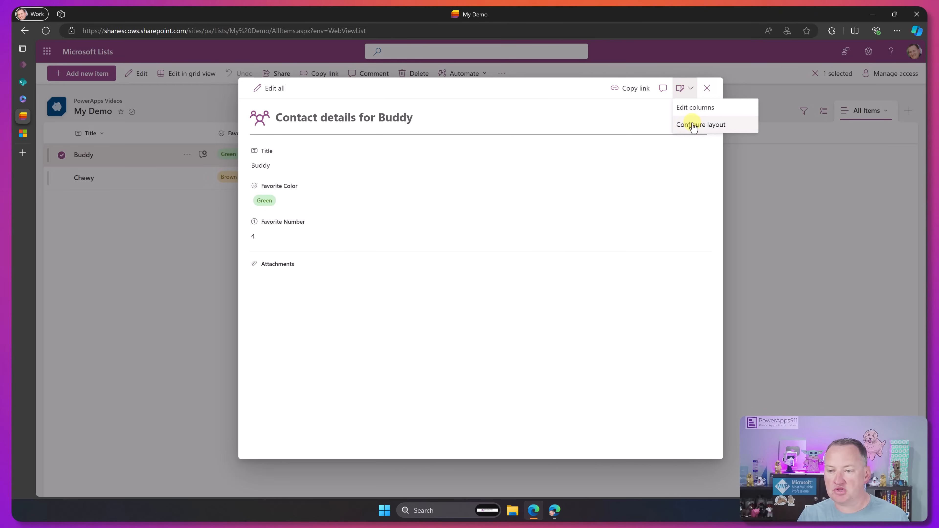
click(692, 125)
scroll(650, 320, down, 10)
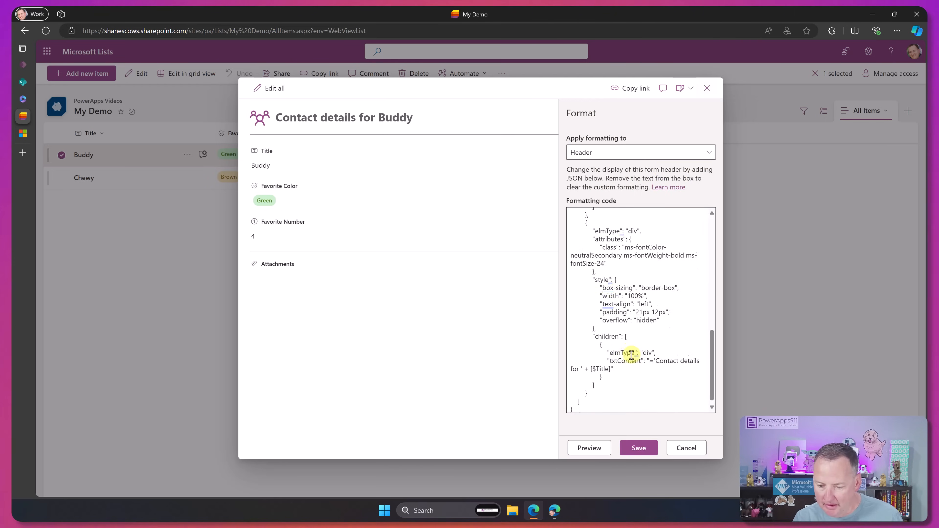
click(580, 366)
text(my dog)
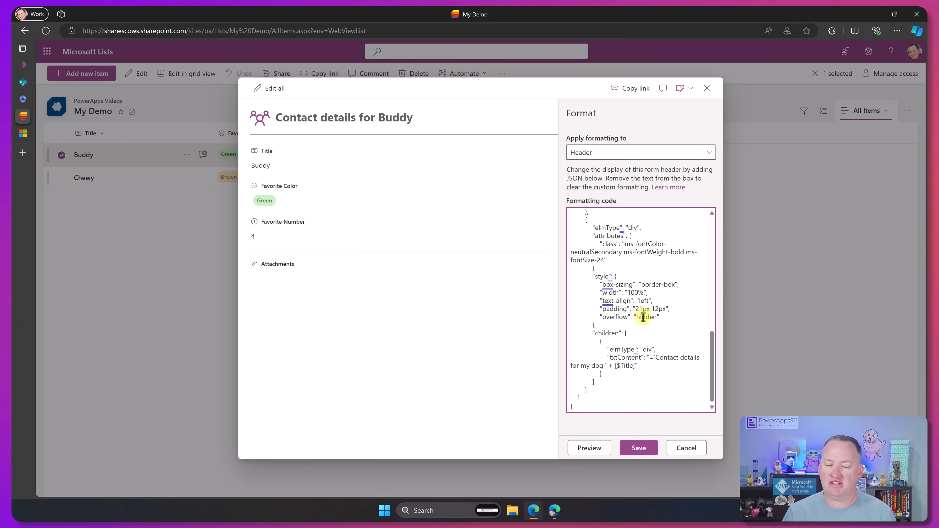
scroll(644, 321, up, 10)
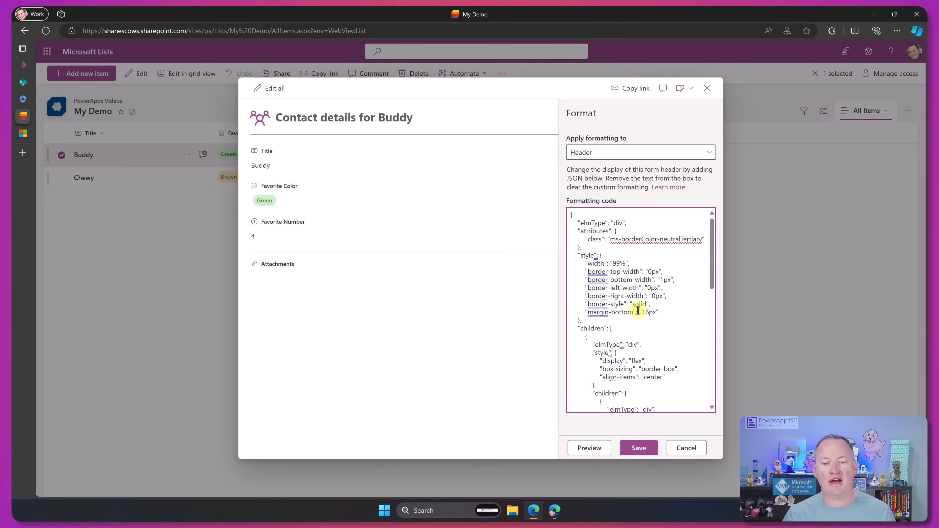
Check the form's footer formatting, then switch the formatting target to Body
click(631, 155)
click(603, 202)
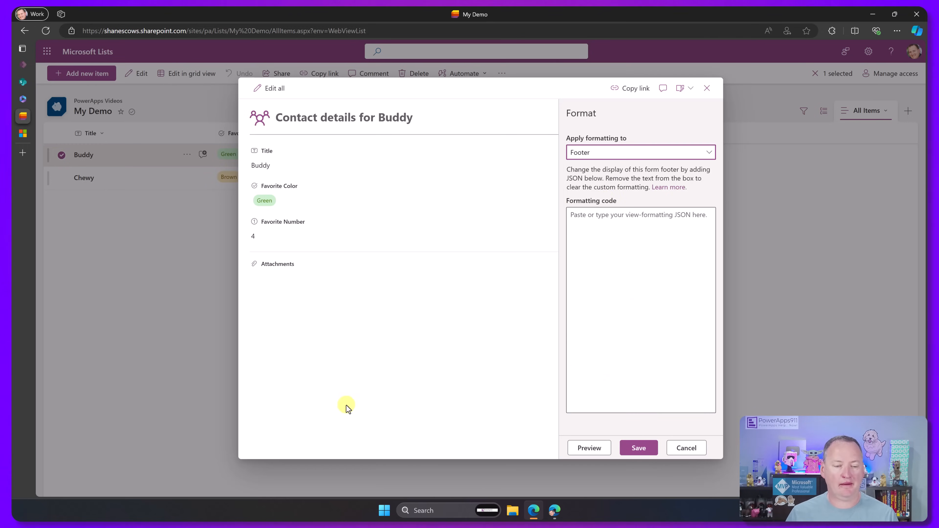
click(607, 153)
click(605, 189)
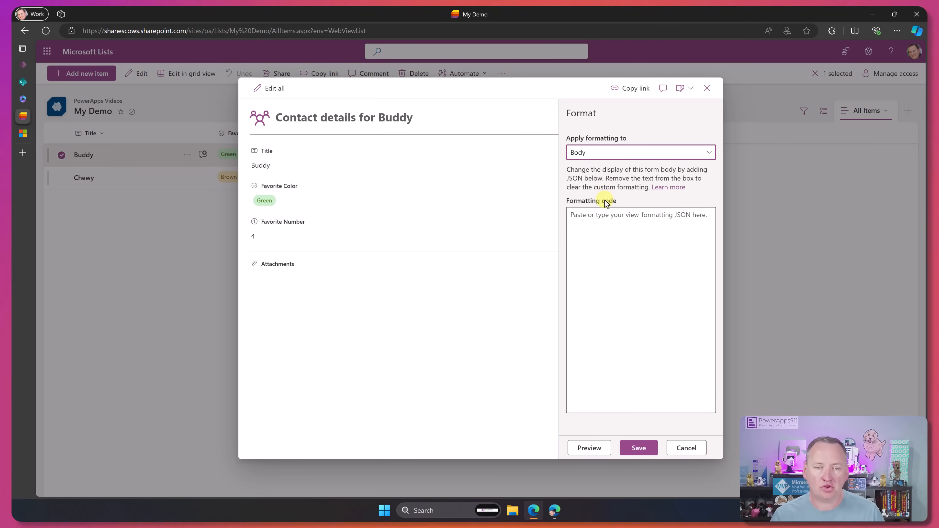
Review the custom footer and body documentation, copy the starter JSON structure for body sections, and return to the My Demo list
click(24, 133)
scroll(454, 312, down, 15)
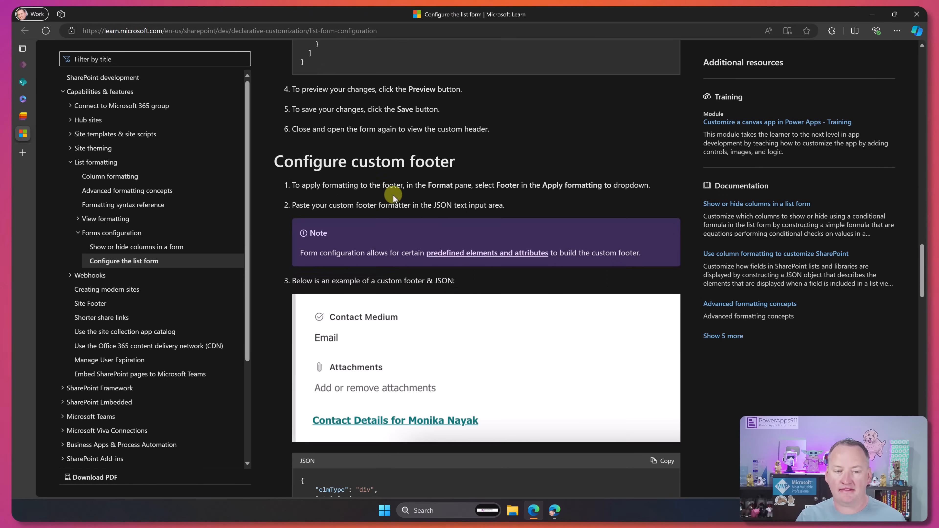
scroll(385, 222, down, 10)
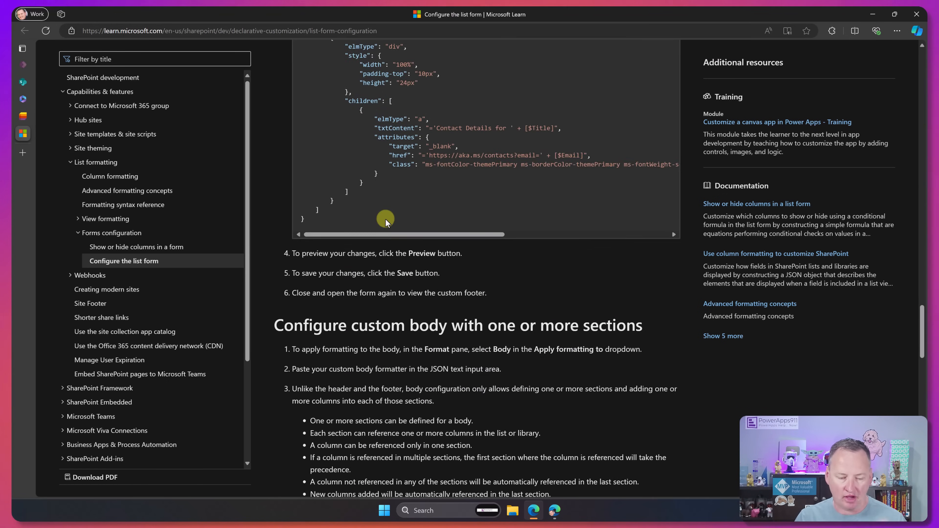
scroll(427, 138, down, 1)
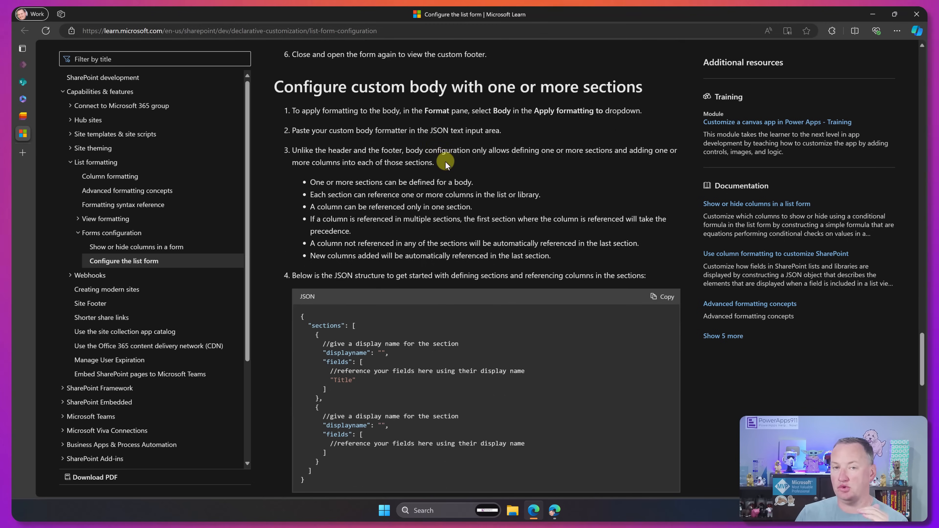
scroll(445, 166, down, 4)
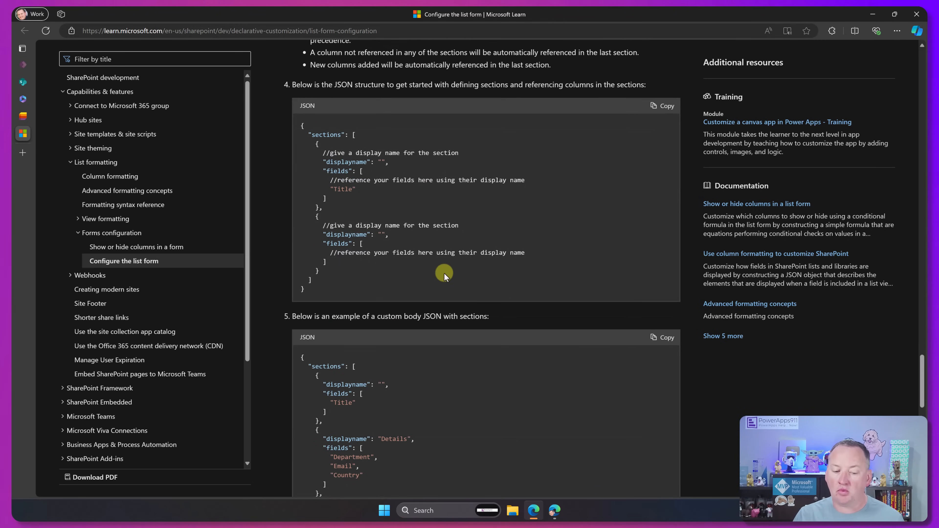
scroll(392, 252, down, 1)
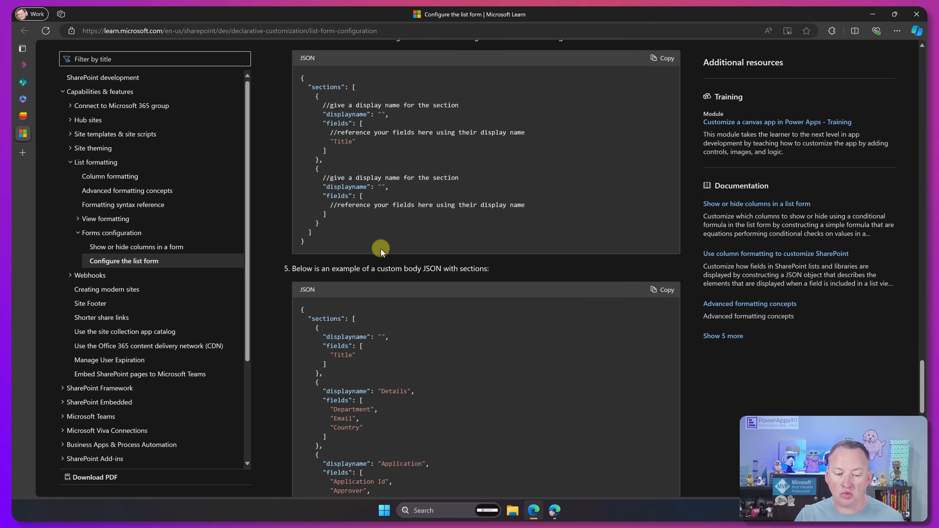
scroll(435, 227, up, 1)
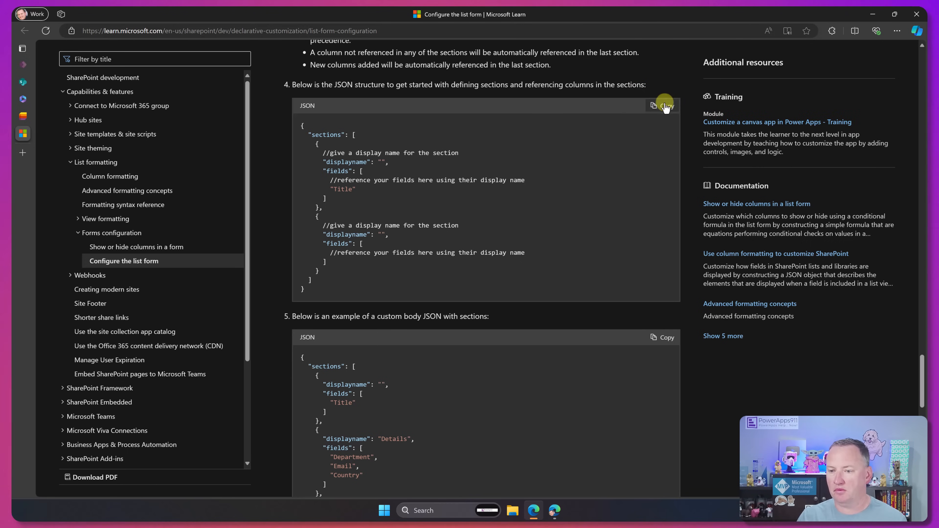
click(22, 117)
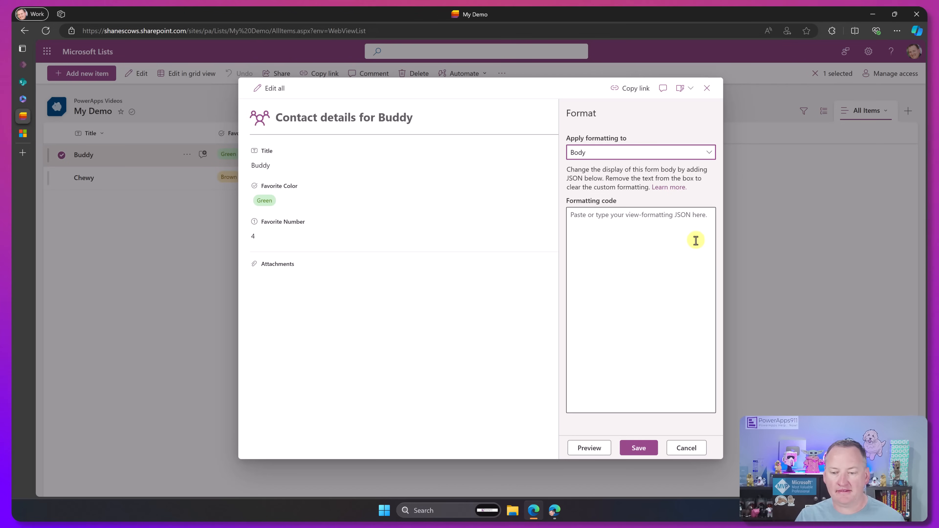
Paste the sections JSON structure as the form's body formatting and try to save it
click(606, 227)
text({   "sections": [     {       //give a display name for the section       "displayname": "",       "fields": [         //reference your fields here using their display name         "Title"       ]     },     {       //give a display name for the section       "displayname": "",       "fields": [         //reference your fields here using their display name       ]     }   ] })
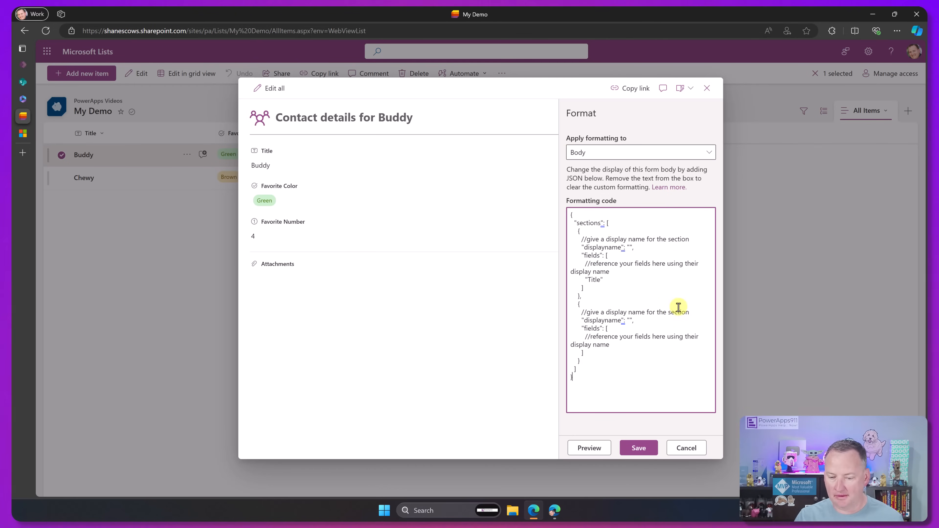
click(638, 449)
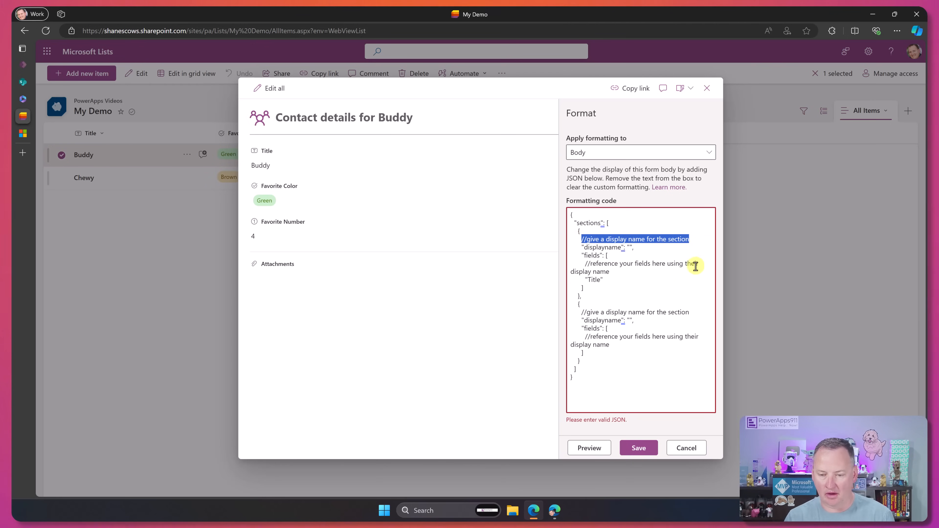
Remove all "//" comment lines from both sections of the body JSON and save the formatting
key(BackSpace)
drag(584, 264, 623, 273)
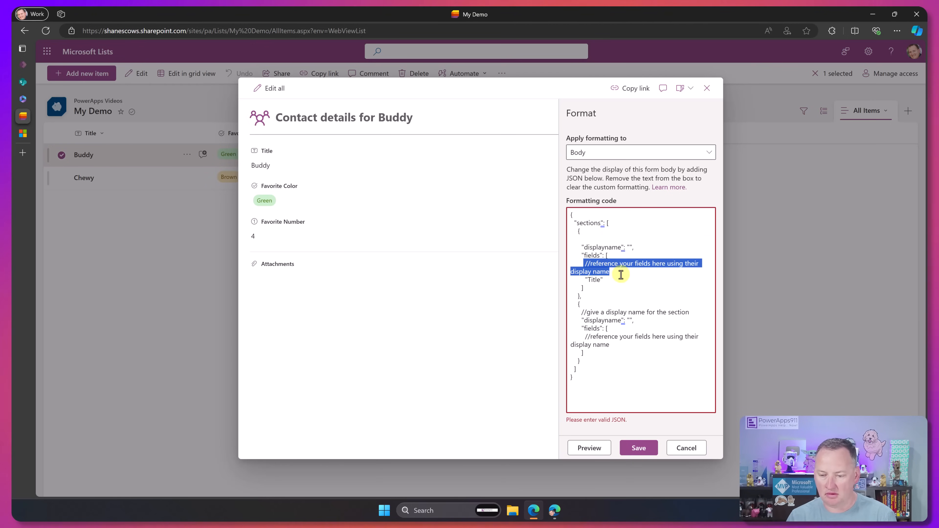
key(BackSpace)
drag(580, 305, 694, 304)
key(BackSpace)
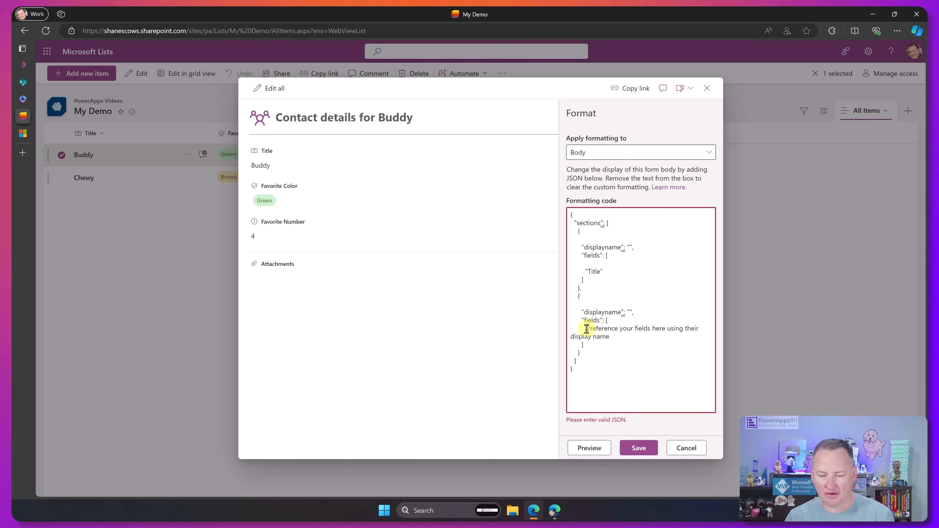
drag(606, 333, 619, 337)
key(BackSpace)
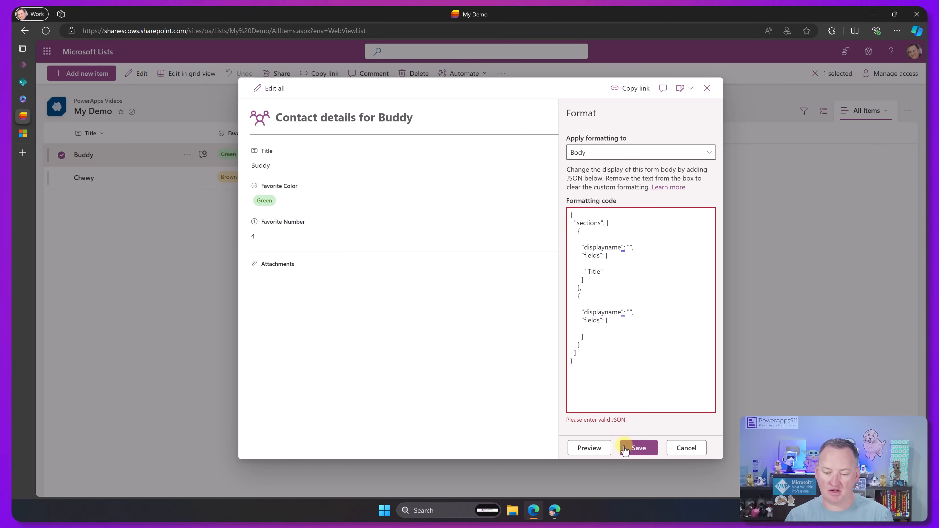
click(637, 449)
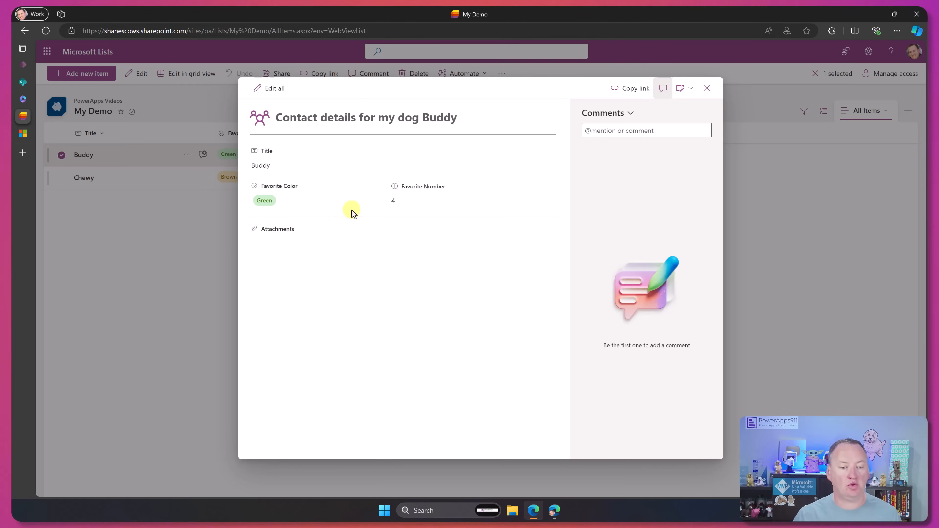
Hide the Buddy item's comments, reopen the form's layout configuration and bring up the body formatting code
click(662, 91)
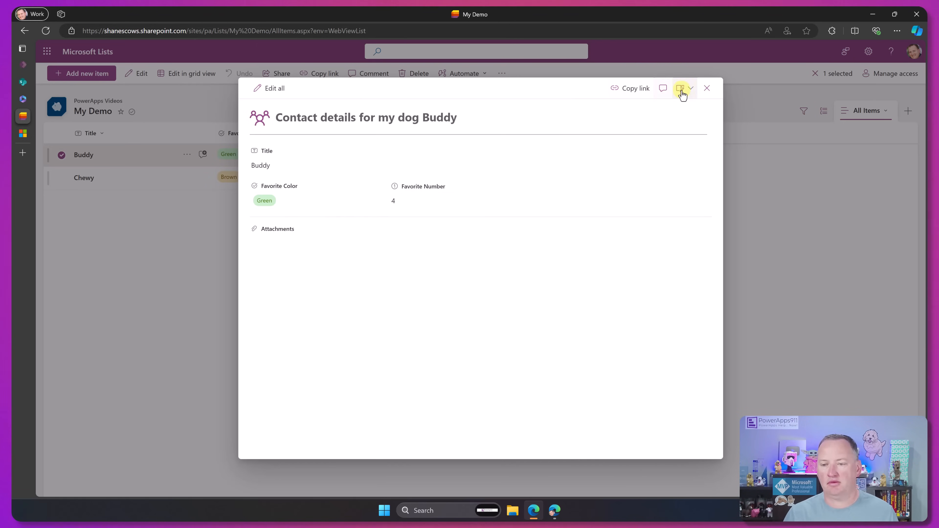
click(691, 94)
click(691, 129)
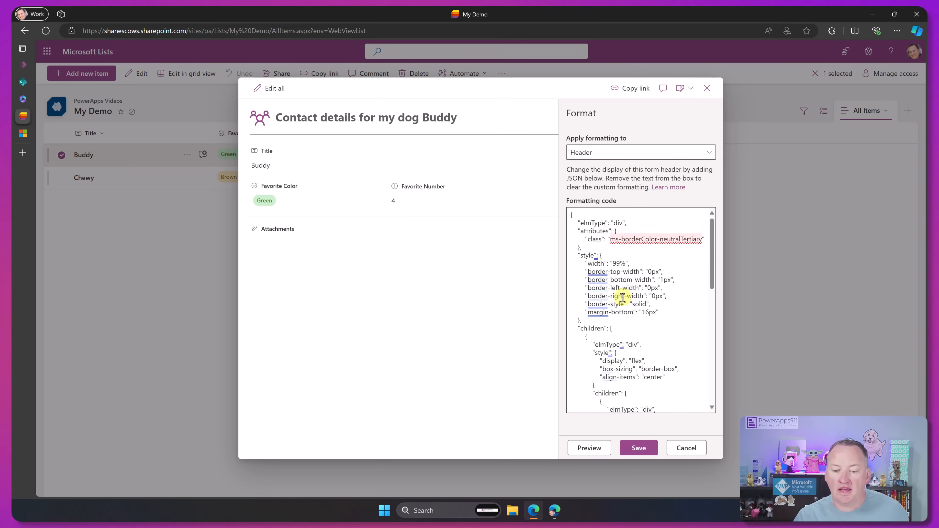
scroll(638, 311, down, 5)
scroll(638, 303, down, 10)
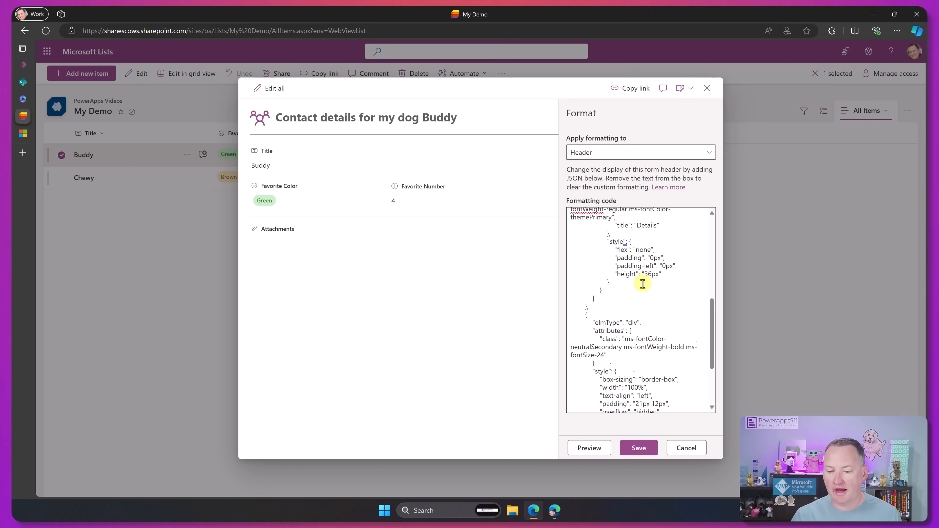
click(679, 153)
click(610, 186)
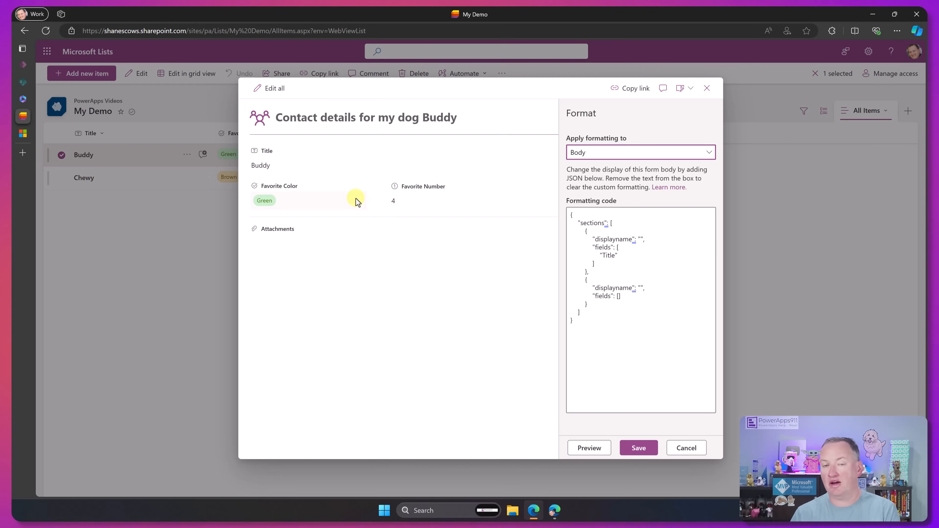
Delete the second section, with the empty fields list, from the body JSON, save the formatting and hide the item's comments
drag(588, 273, 601, 294)
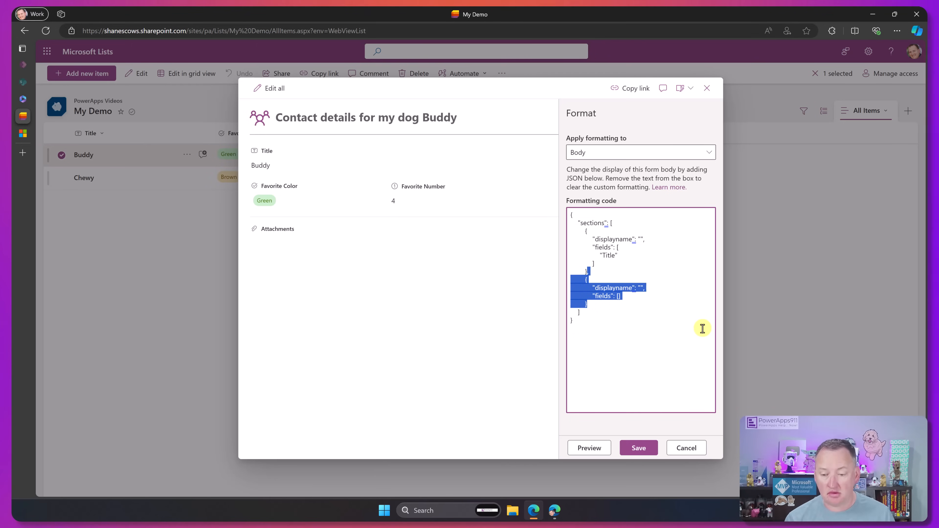
key(BackSpace)
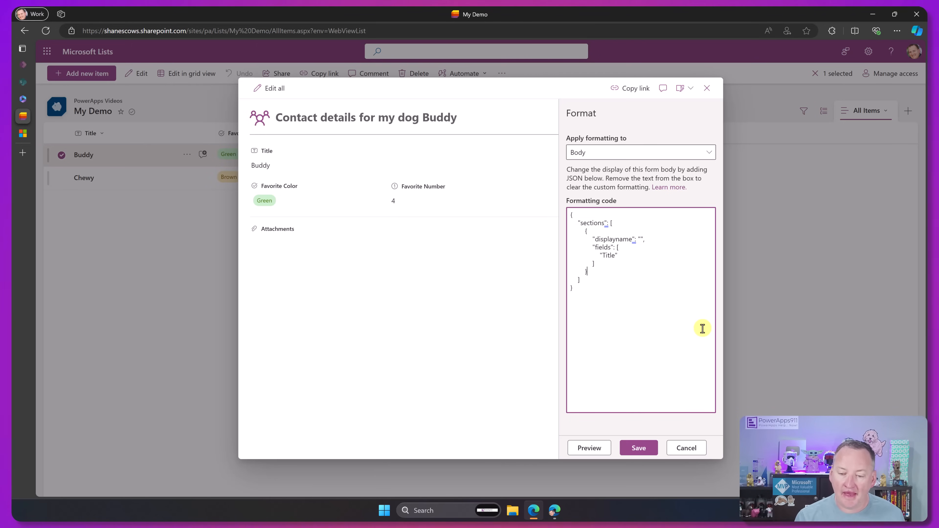
click(639, 448)
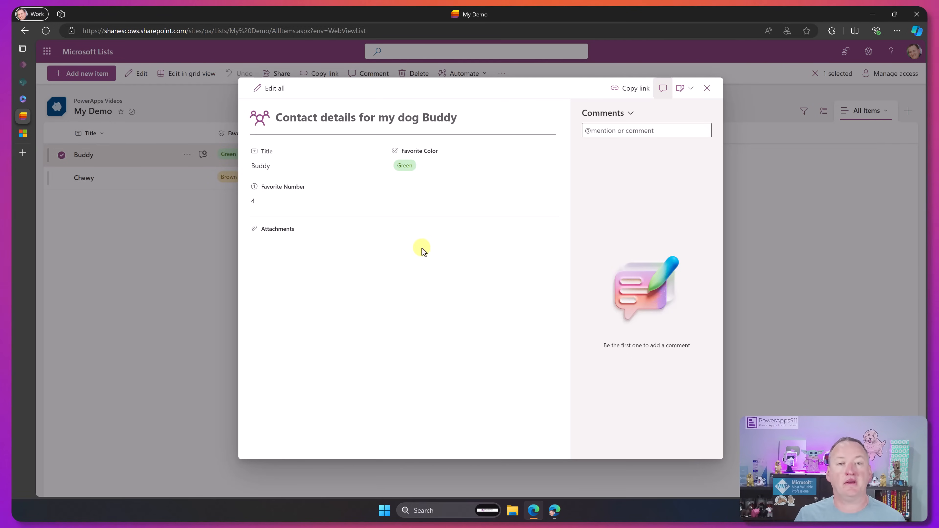
click(663, 91)
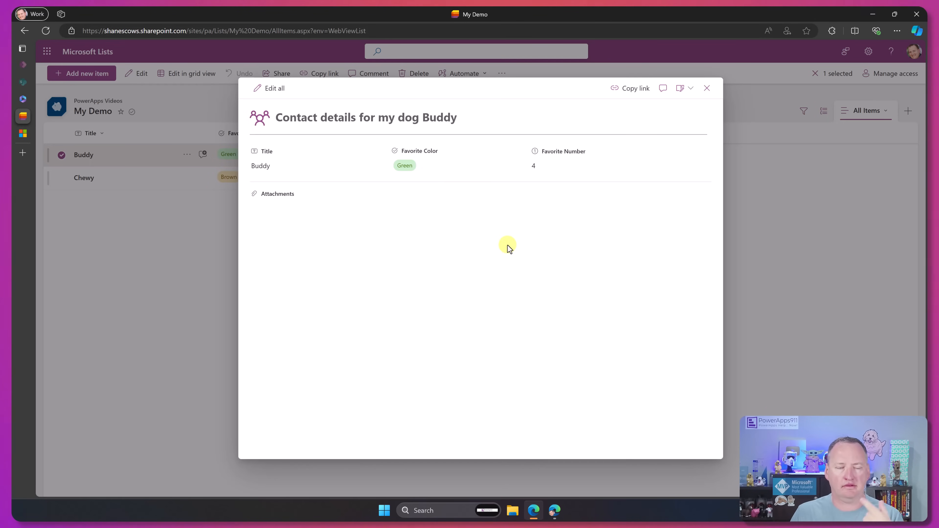
Close the Buddy item, copy the My Demo list's URL and open the list in a new browser tab
key(Escape)
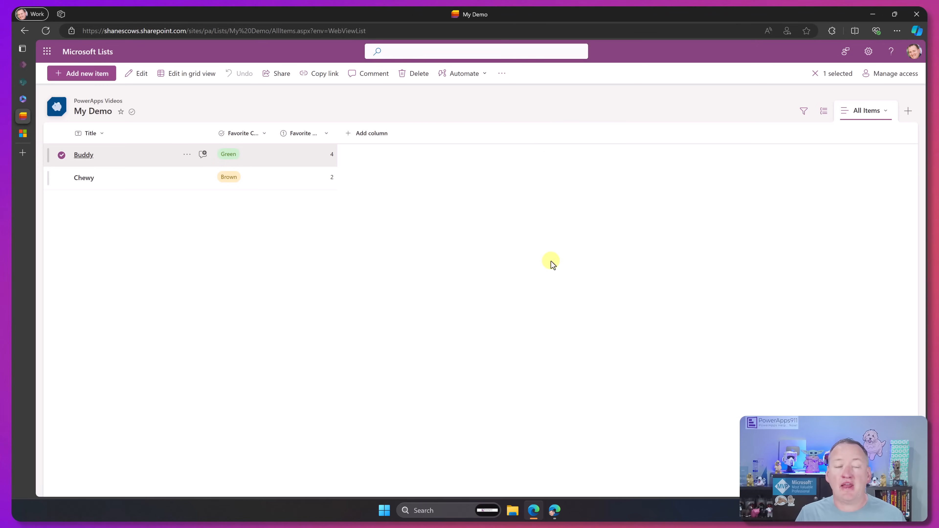
click(375, 29)
key(ctrl+c)
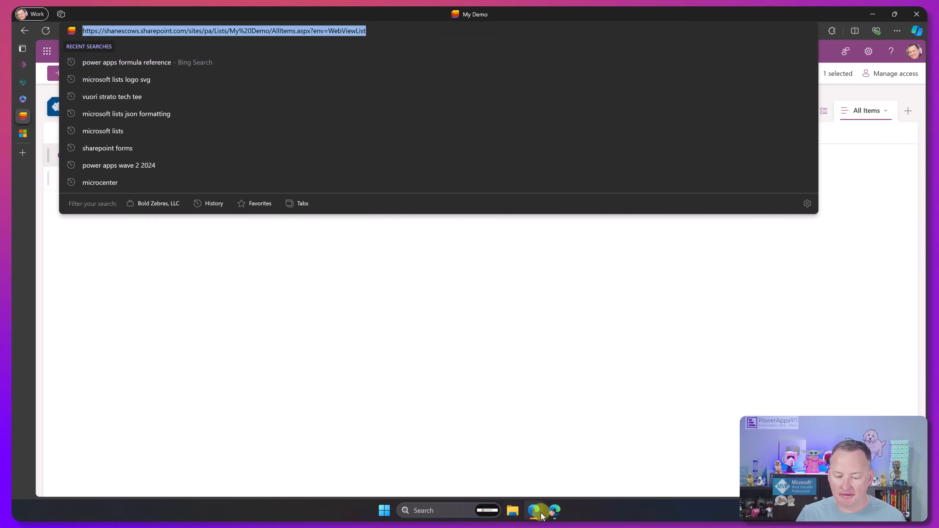
click(407, 47)
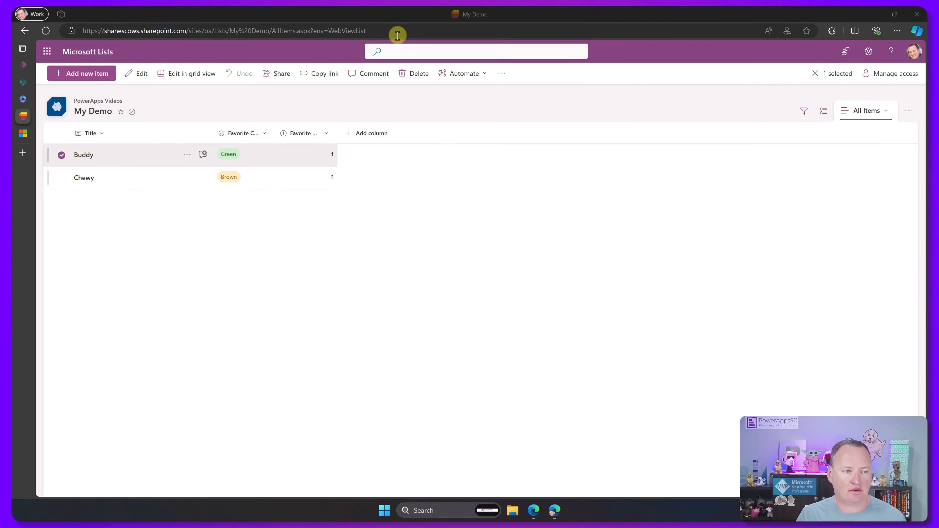
click(24, 152)
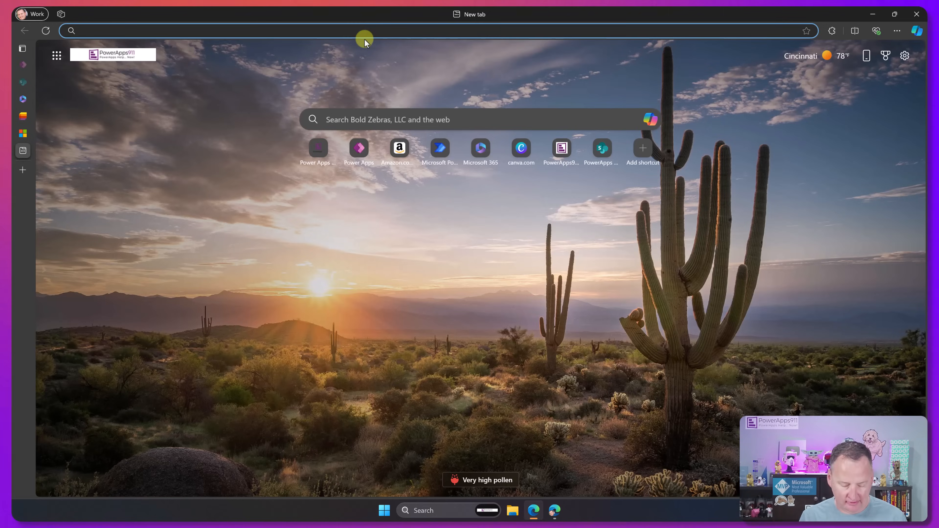
key(ctrl+v)
key(Return)
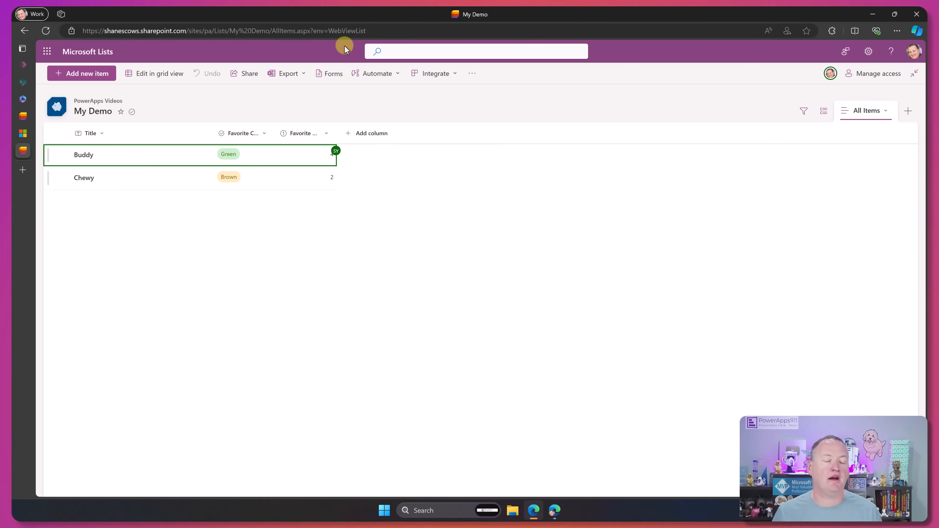
Switch to the Personal profile's Edge window and open the copied My Demo list URL there in place of the closed form
click(553, 513)
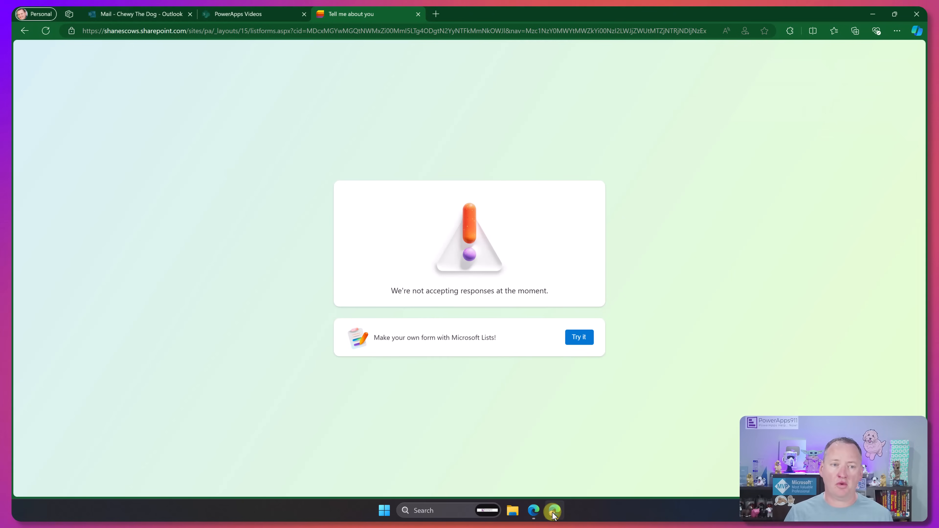
click(436, 30)
key(ctrl+v)
key(Return)
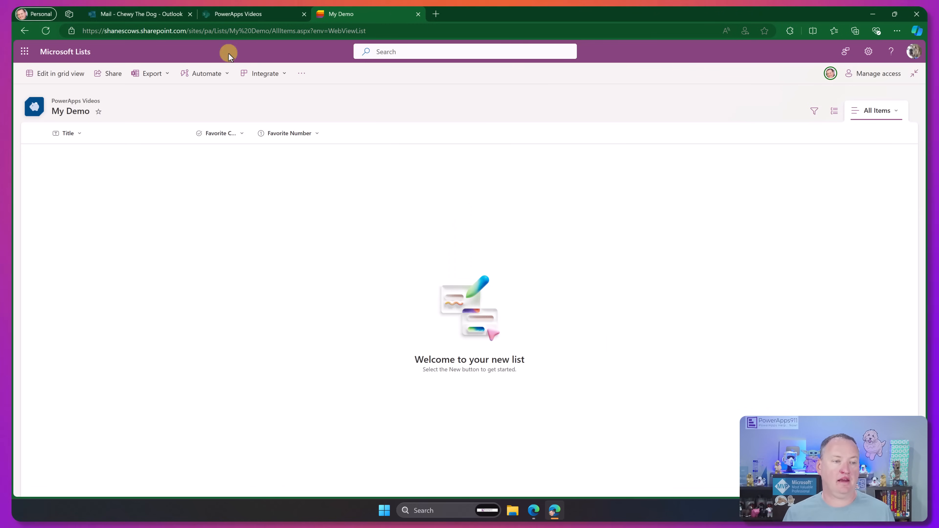
Back in the Work profile's window, add a My Demo item with a person's first name as title, favorite color Blue and favorite number 32
click(534, 515)
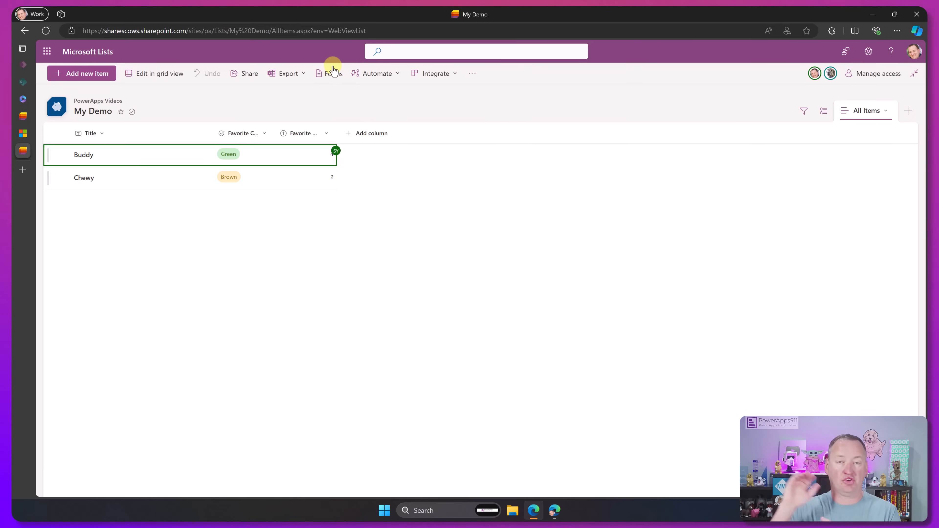
click(97, 79)
text(Shane)
click(437, 175)
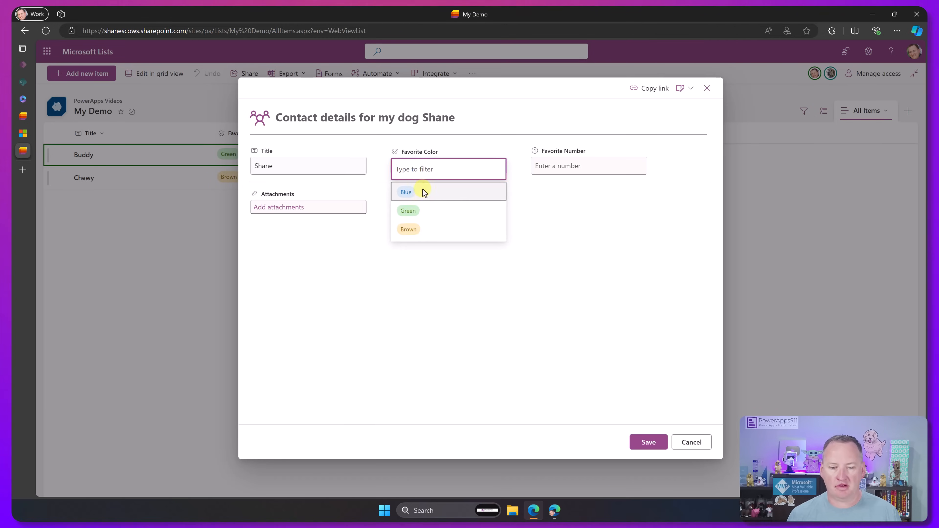
click(422, 192)
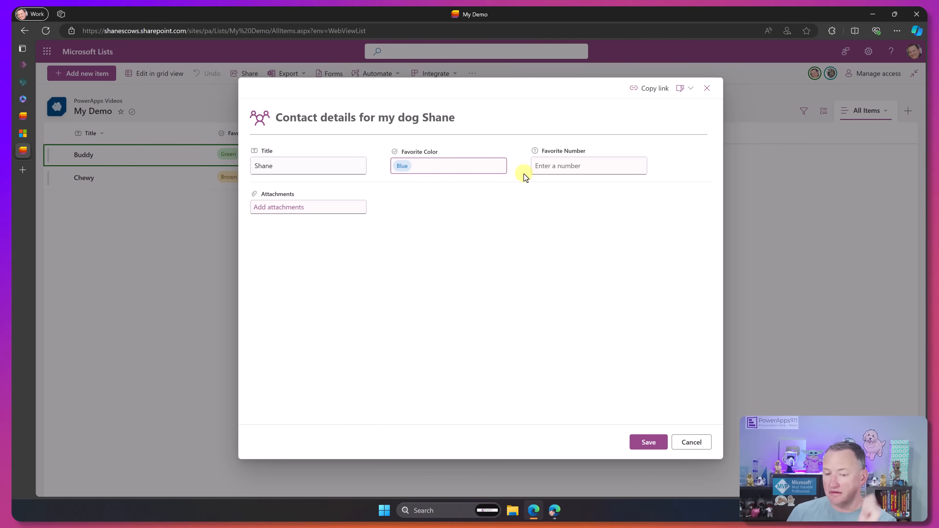
text(32)
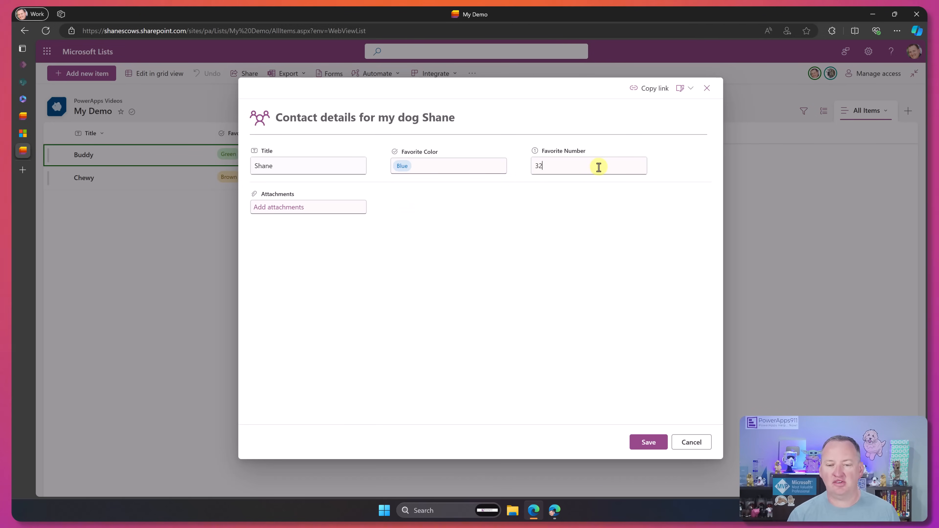
click(651, 442)
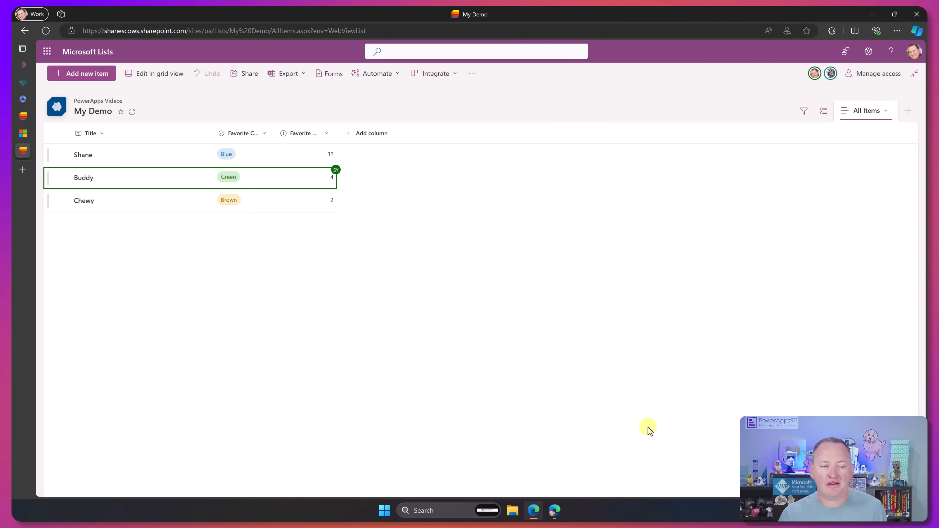
Open forms.microsoft.com in a new browser tab and start a new form
click(22, 170)
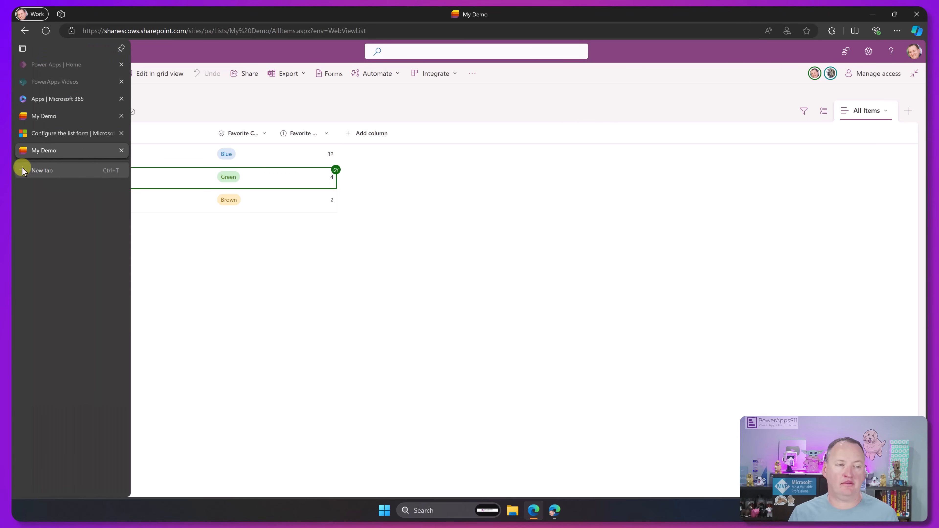
text(form)
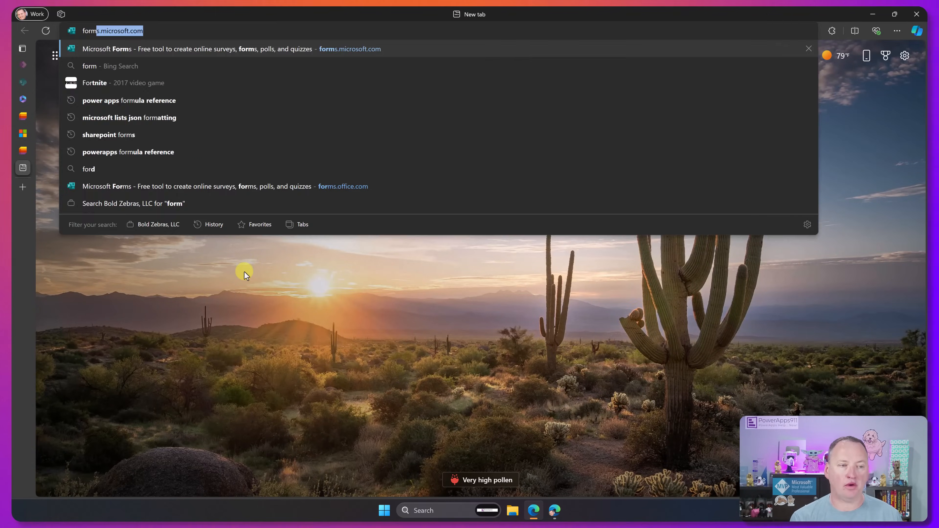
key(Return)
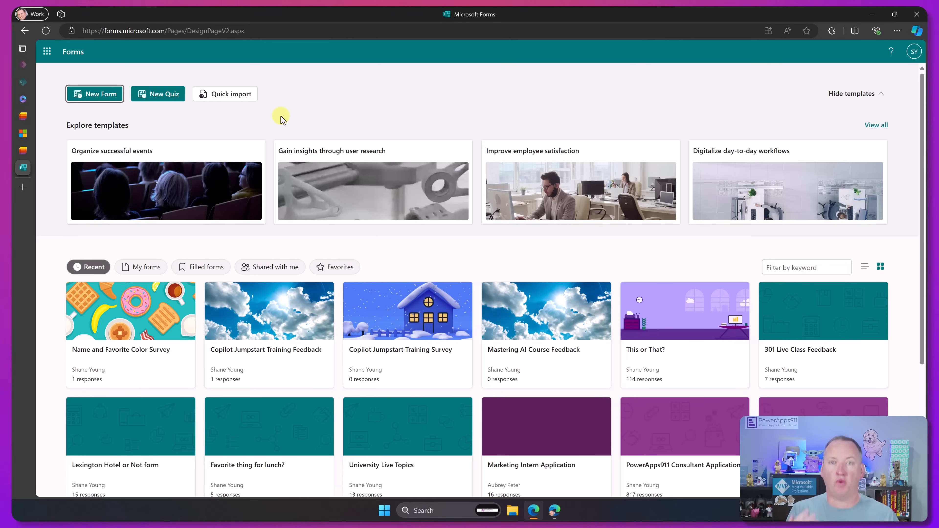
click(113, 98)
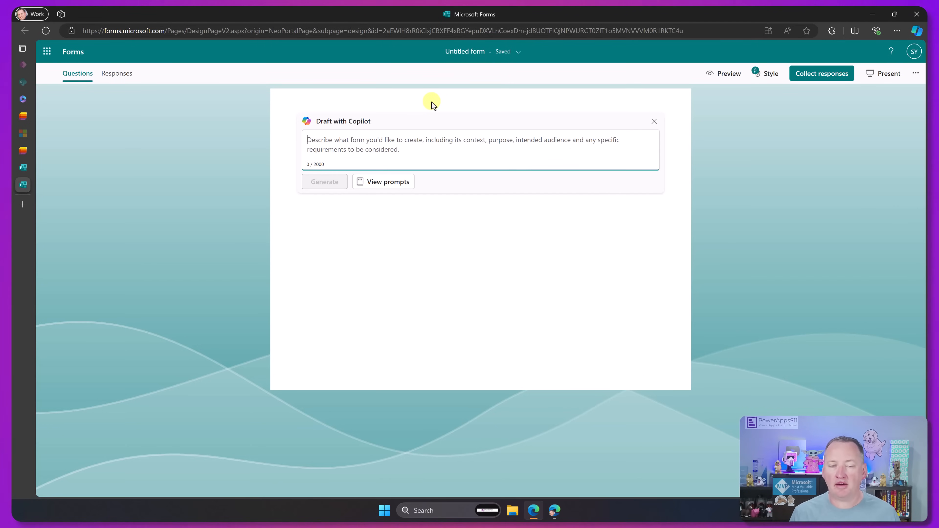
Have Copilot draft a form asking for name, favorite color (blue, green, brown) and favorite number, keep it and dismiss the theme suggestions
text(Please create me a form to capture someone's name, favorite color, and favorite number. For favorite color offer them the choice of blue, green, brown. Thanks)
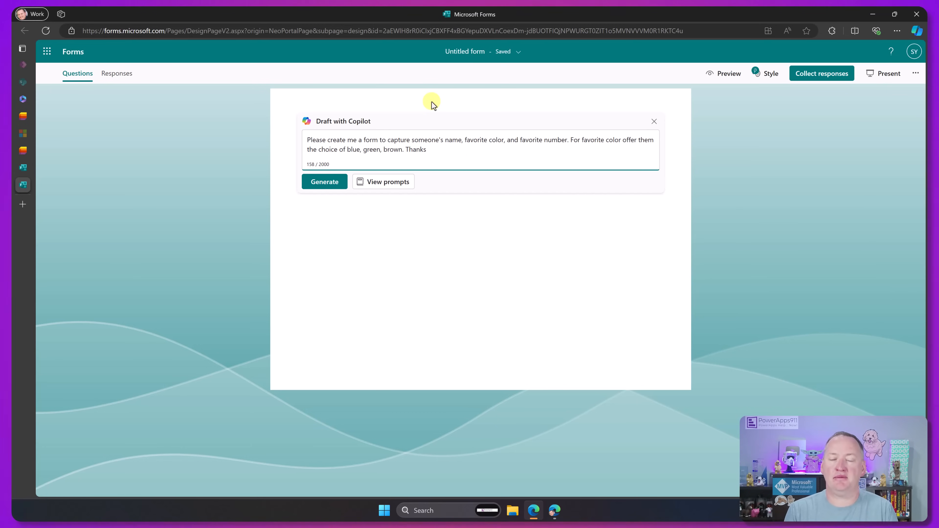
click(325, 185)
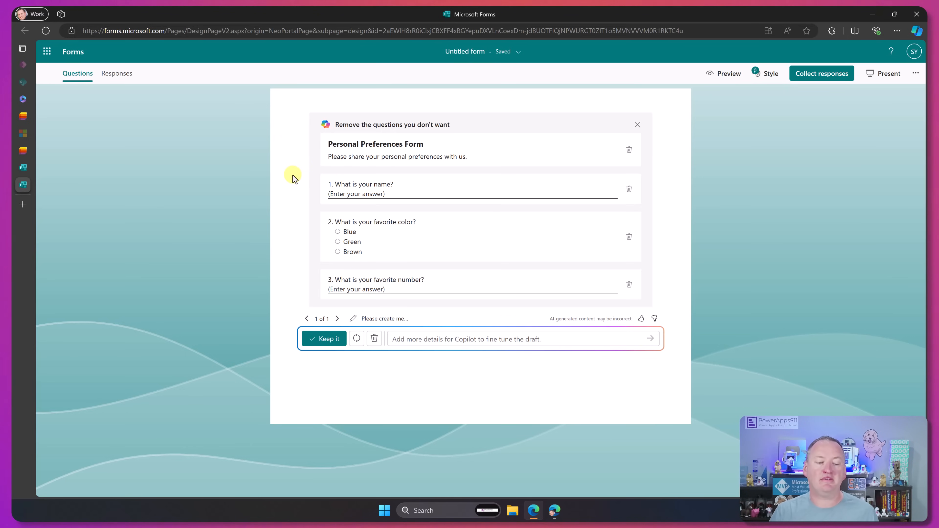
click(328, 339)
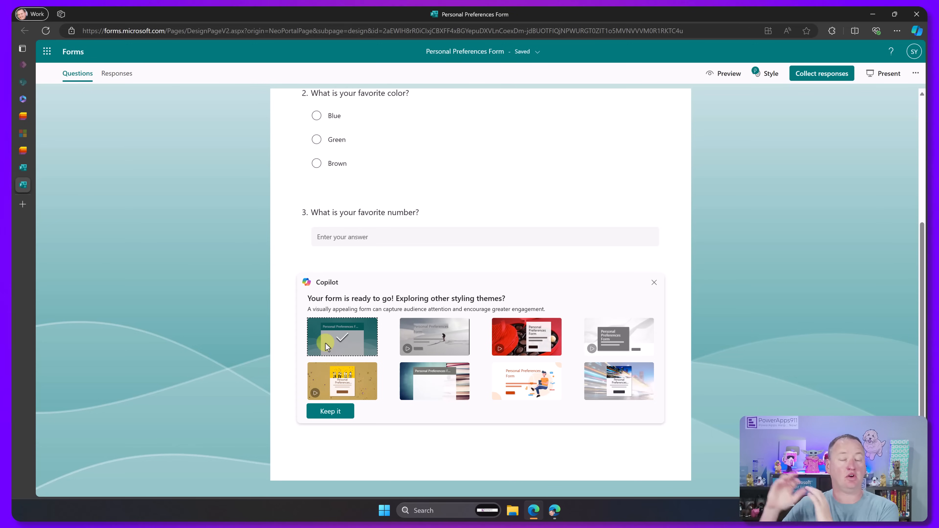
click(654, 283)
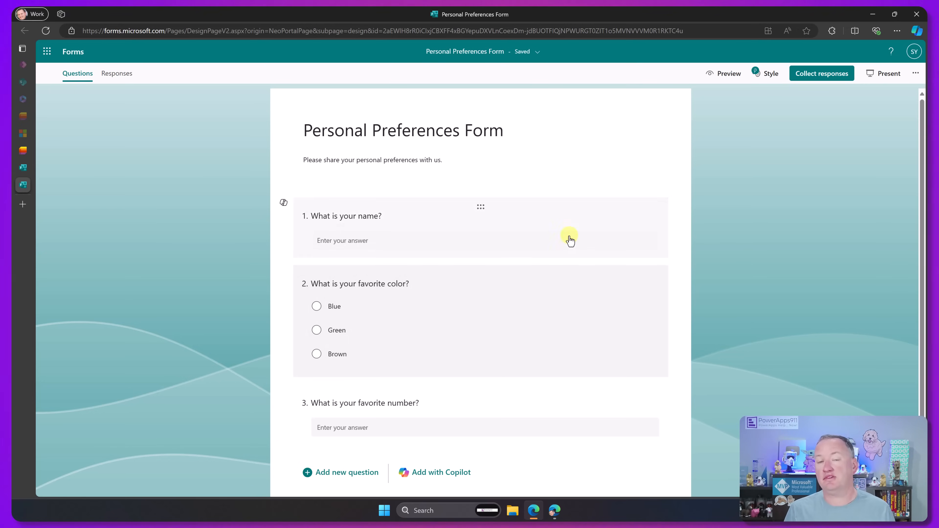
Look through the drafted Personal Preferences Form and the question types available for a new question
scroll(564, 237, down, 1)
scroll(557, 236, down, 1)
scroll(540, 259, down, 1)
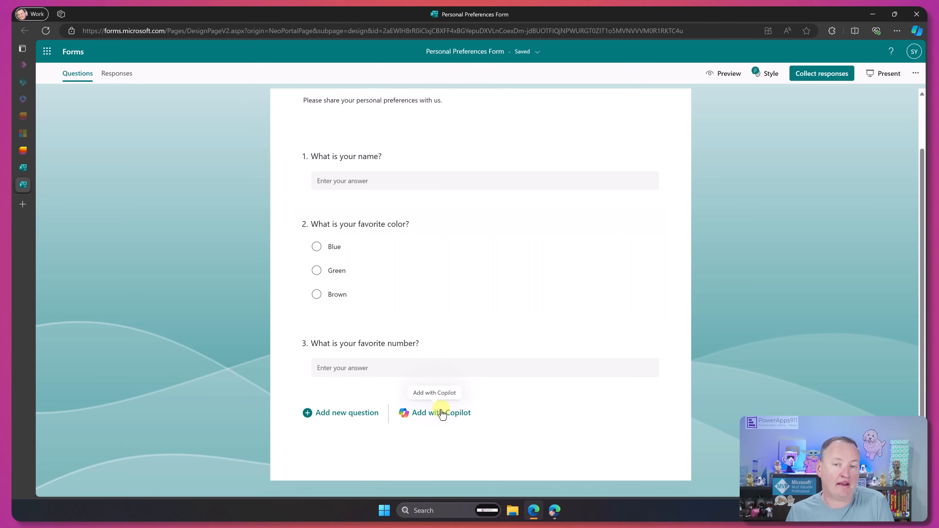
click(343, 418)
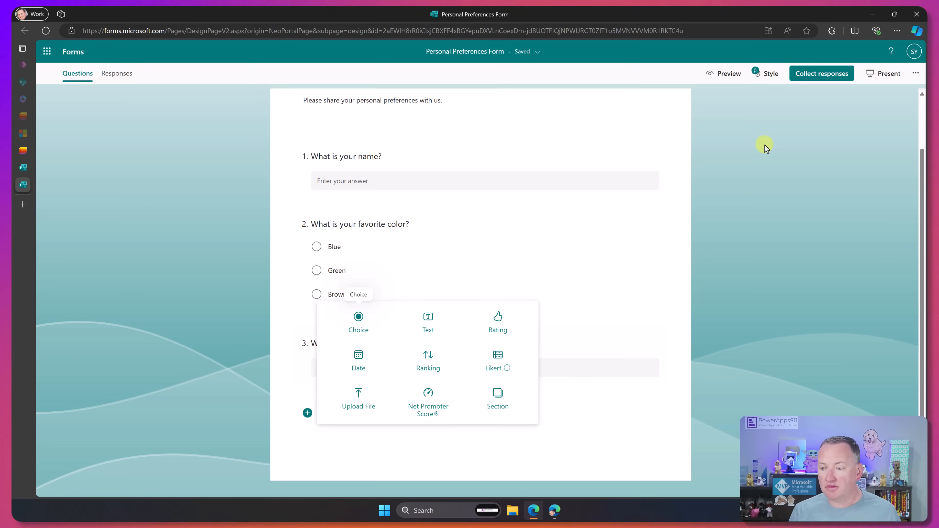
Review the form's settings for who can fill it out and the options for responses
click(915, 73)
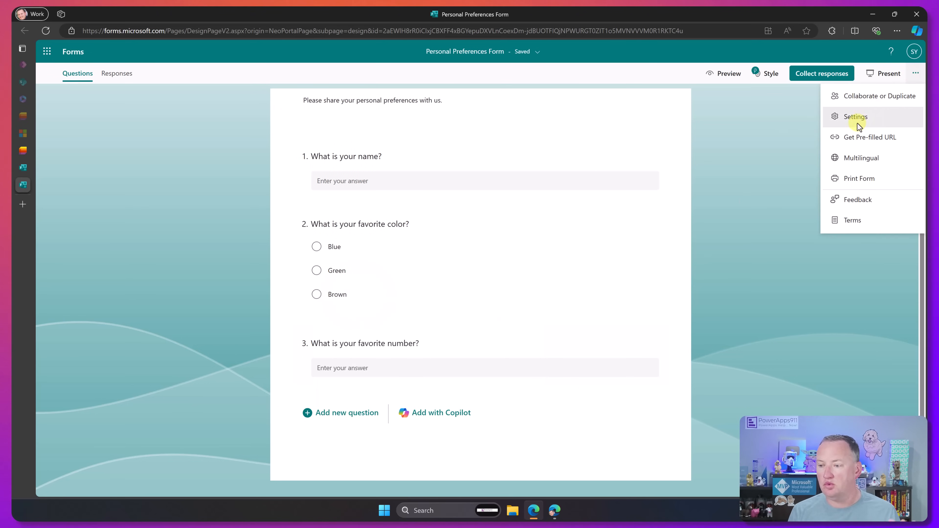
click(858, 116)
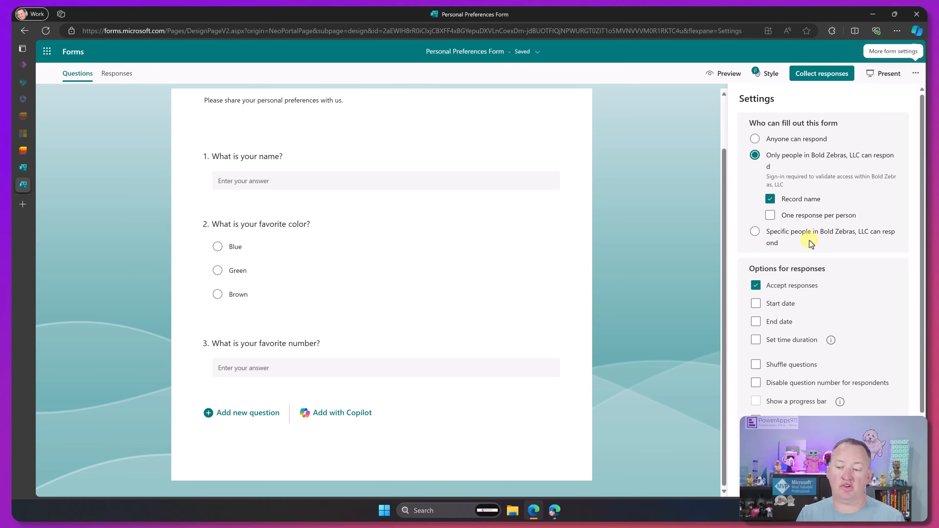
scroll(813, 325, down, 3)
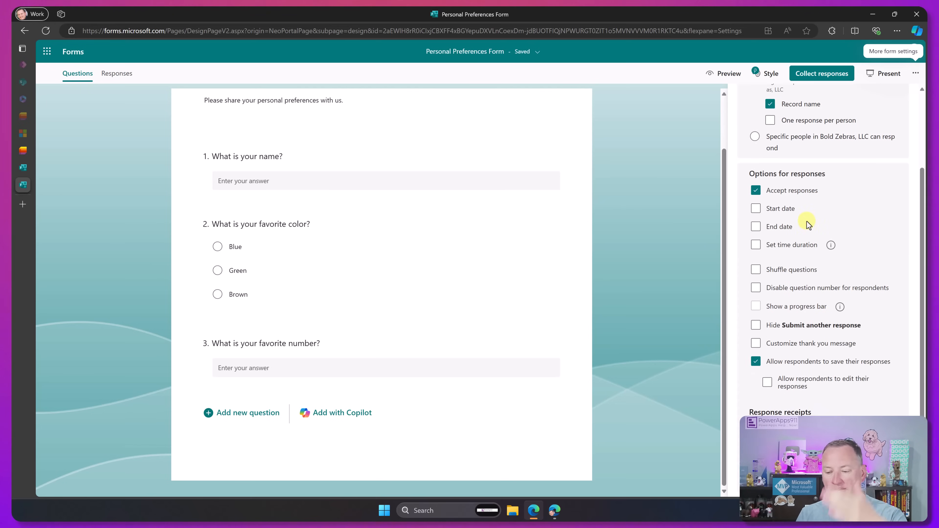
scroll(777, 259, up, 3)
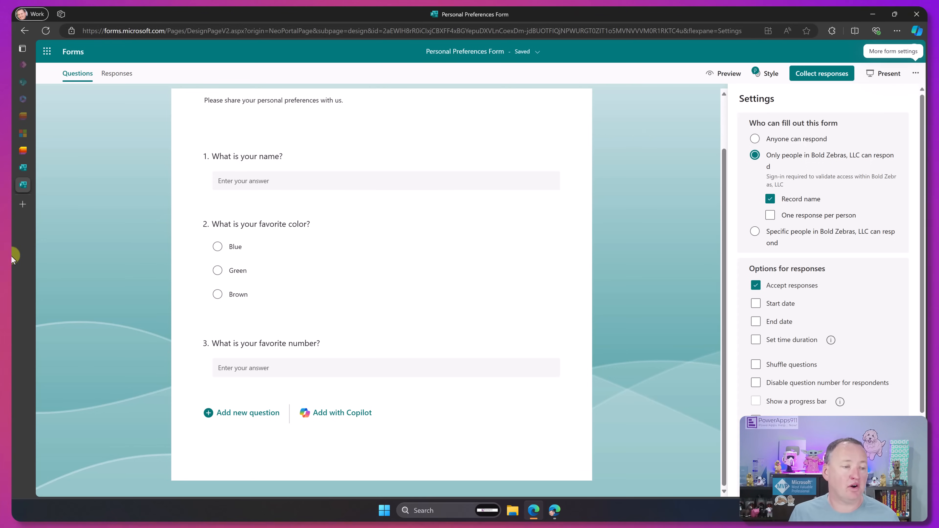
Open Power Automate in a new browser tab and view the "Form processing to email and SharePoint" template
mouse_move(36, 222)
click(42, 203)
click(440, 148)
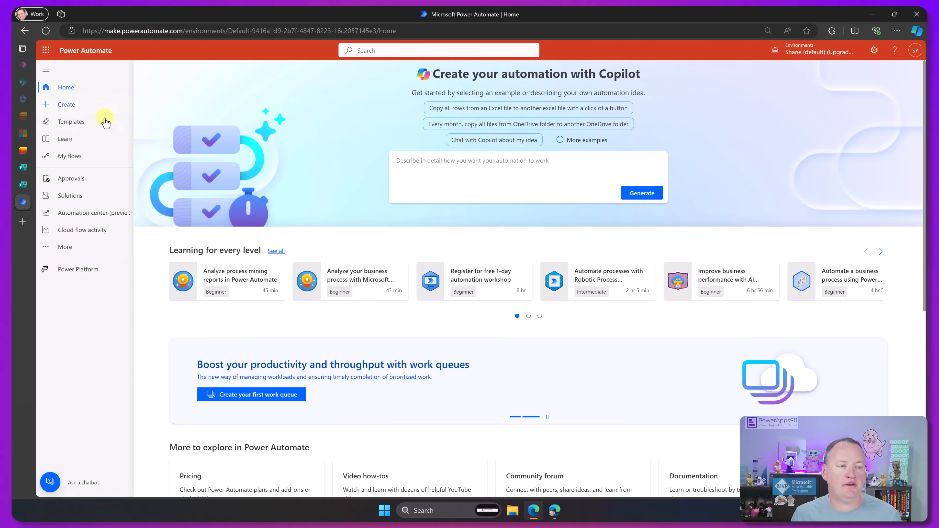
click(85, 124)
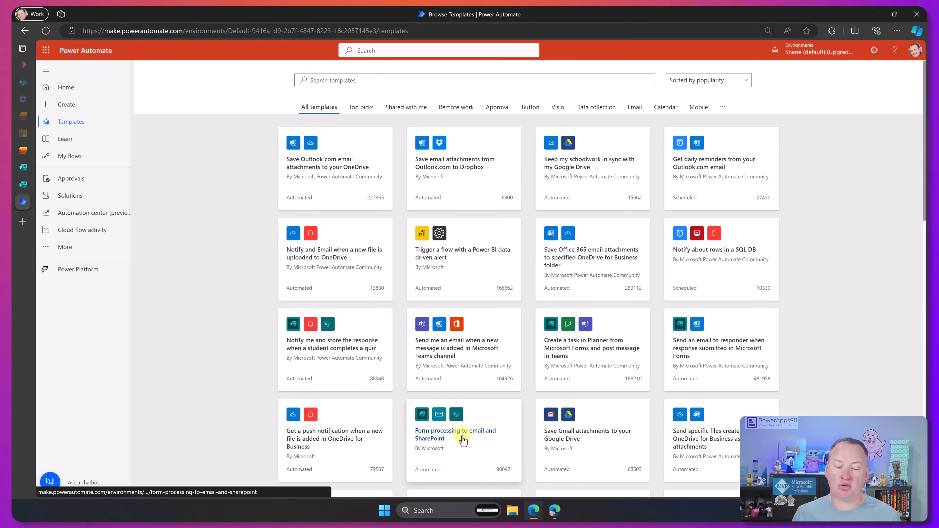
click(476, 436)
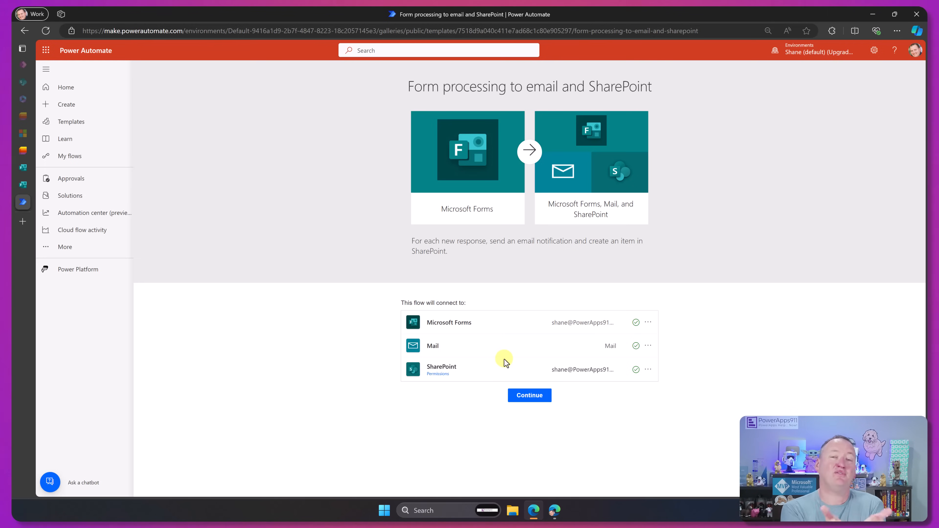
Return to the SharePoint My Demo list, view the new-item form's header formatting code, save it unchanged and cancel the new item
click(29, 184)
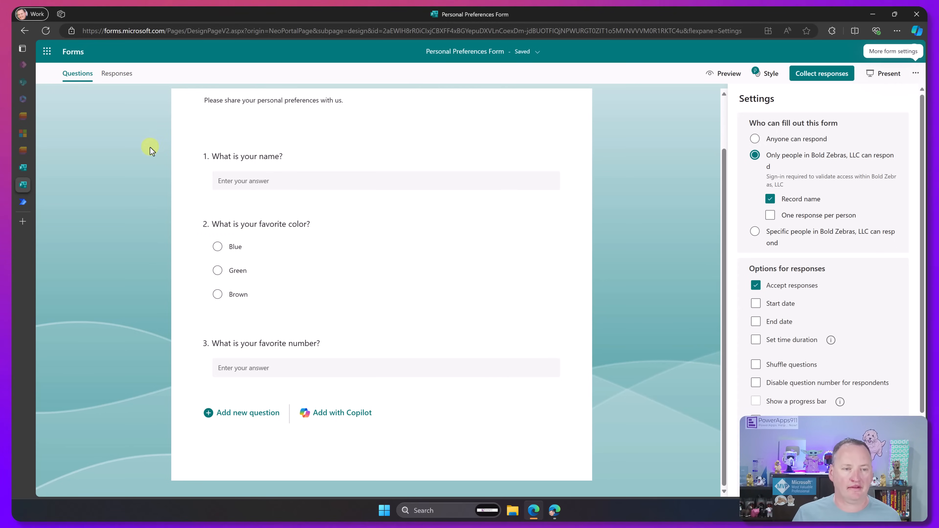
click(26, 90)
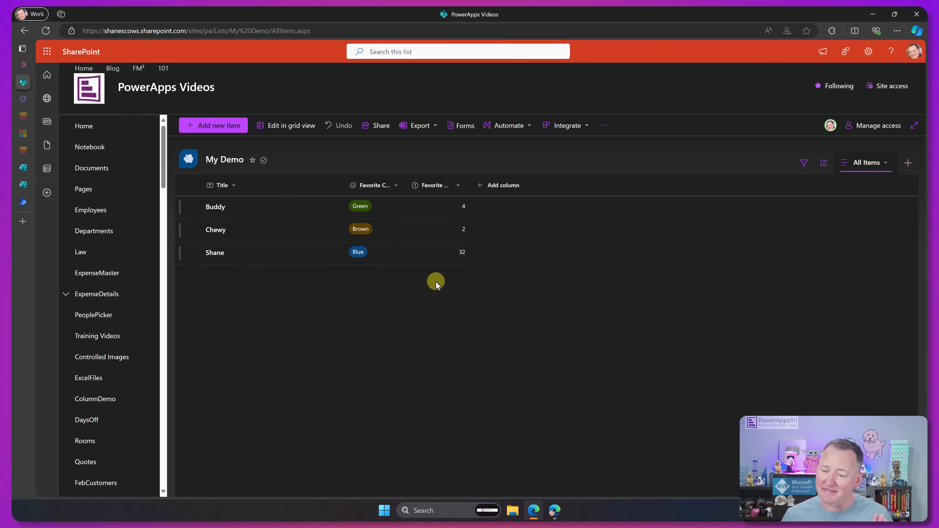
click(223, 128)
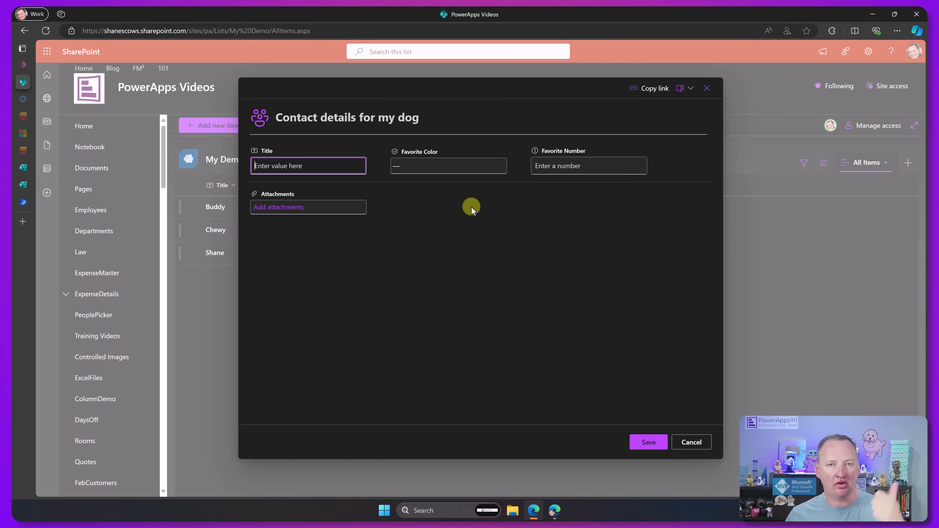
click(691, 89)
click(695, 126)
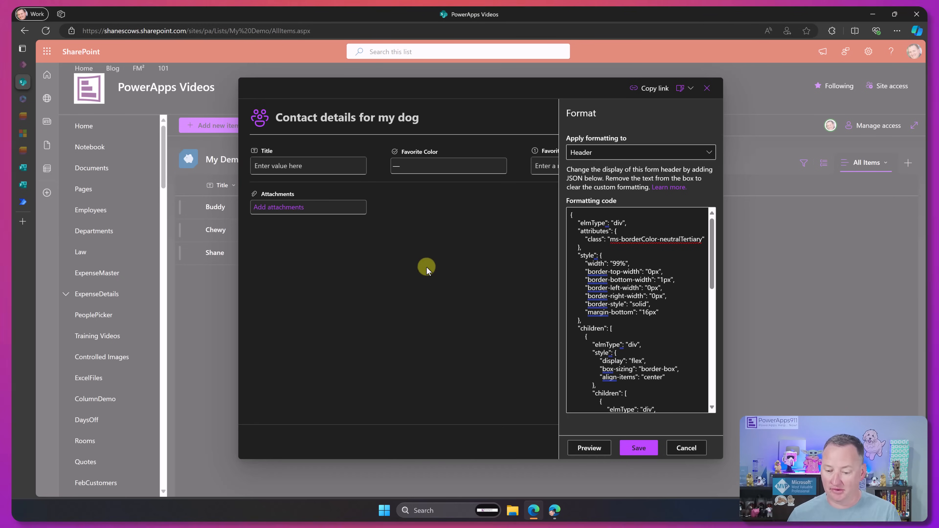
click(639, 448)
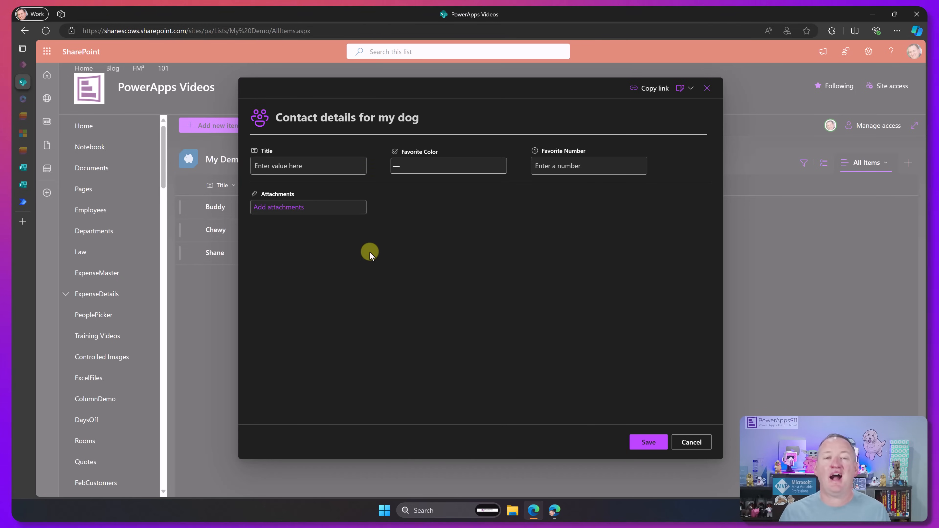
click(692, 442)
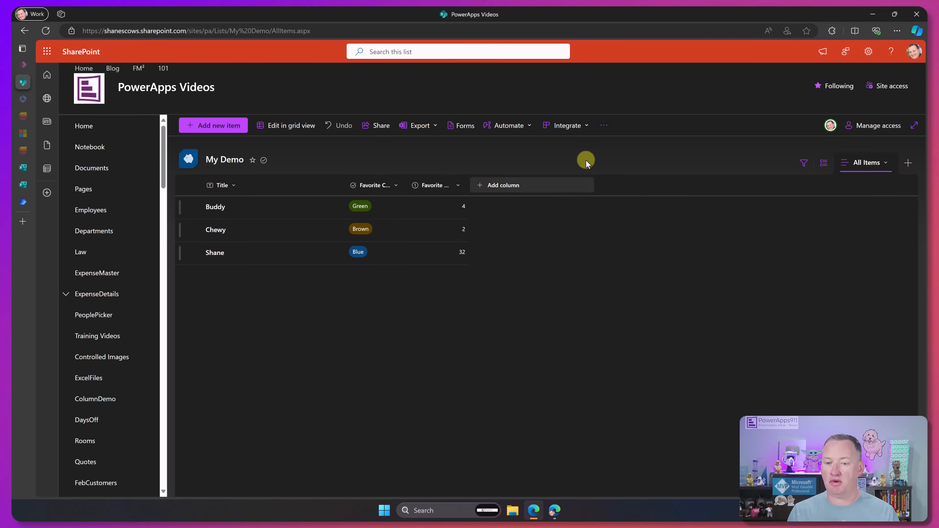
Start customizing the My Demo list's form in Power Apps
click(585, 127)
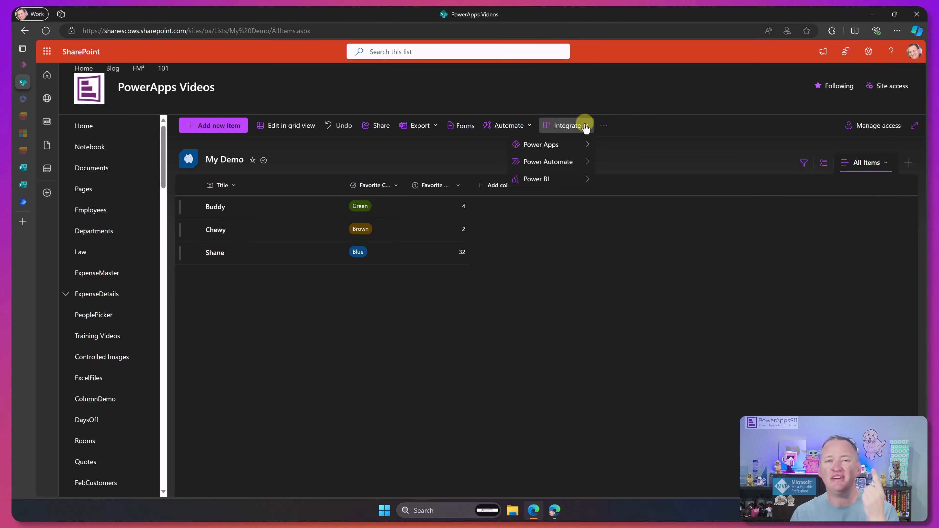
mouse_move(583, 150)
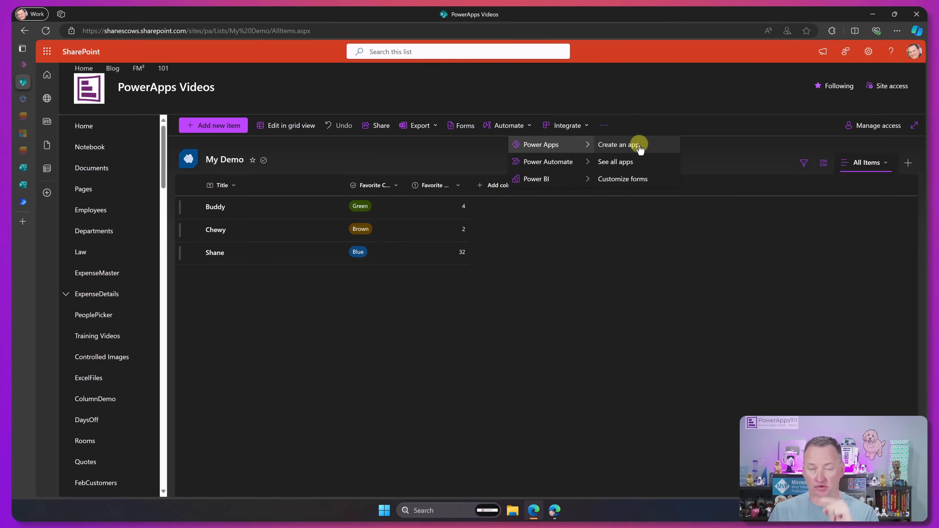
click(659, 181)
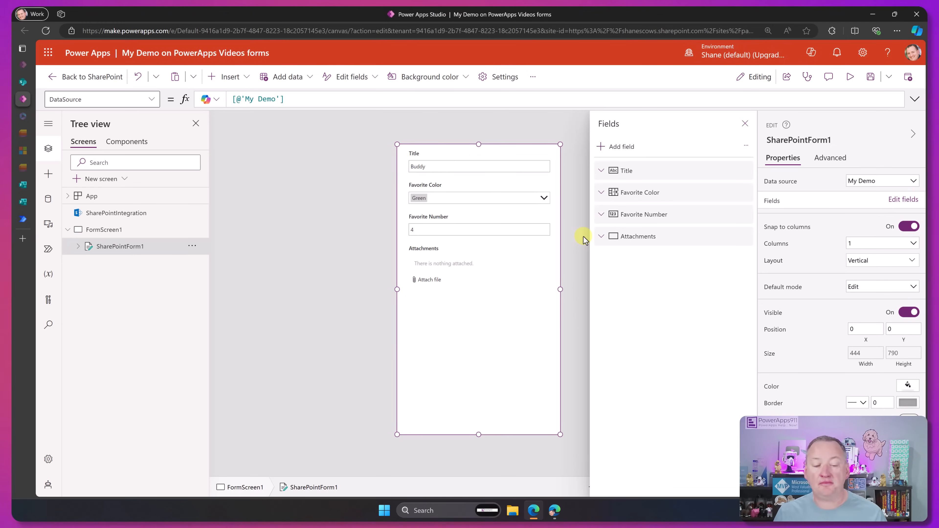
Set the fill of FormScreen1 to light blue, RGBA(153, 207, 236, 1)
click(469, 378)
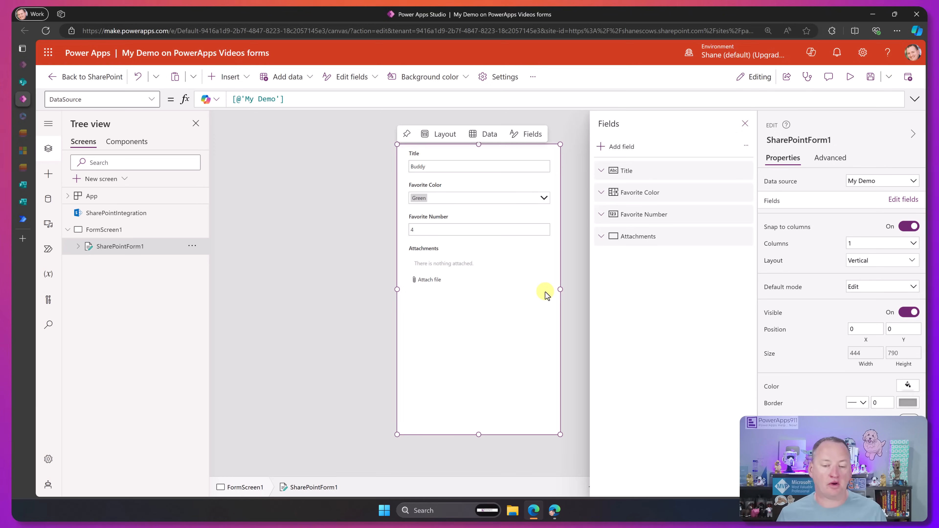
click(111, 230)
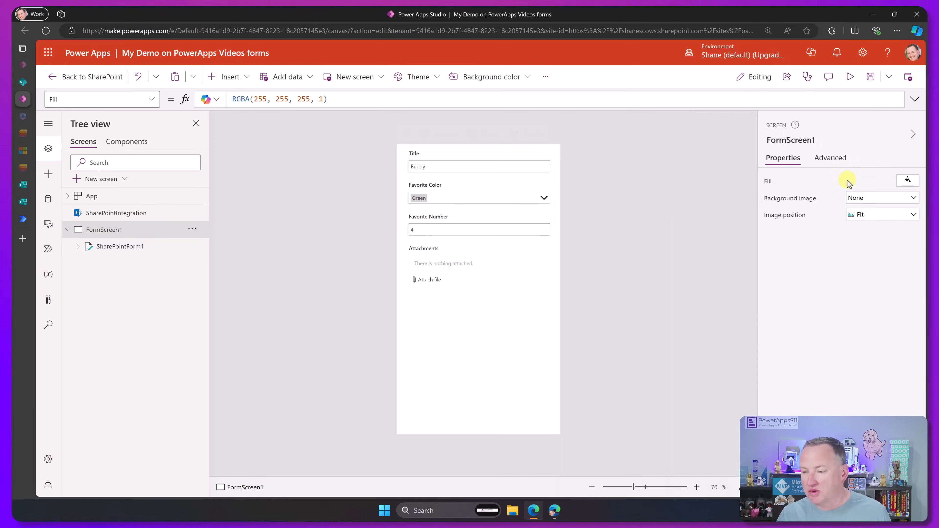
click(906, 182)
click(820, 157)
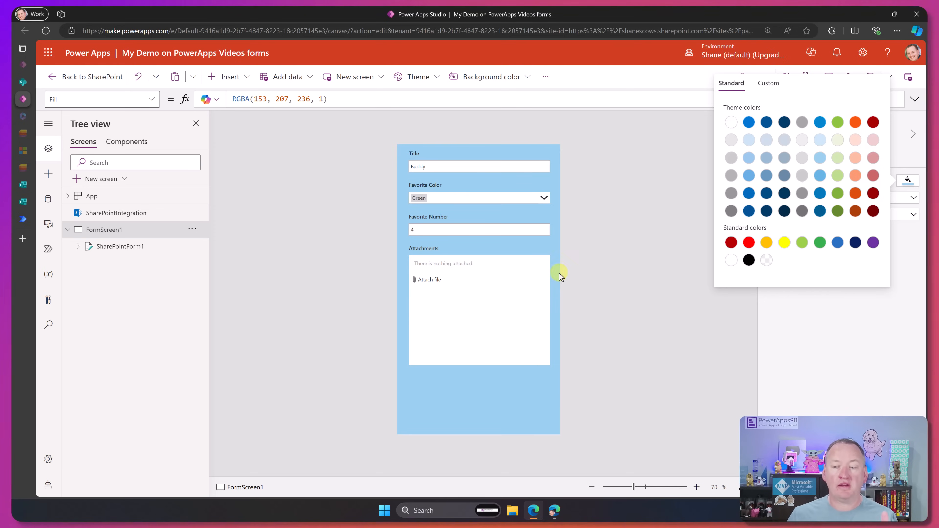
click(653, 157)
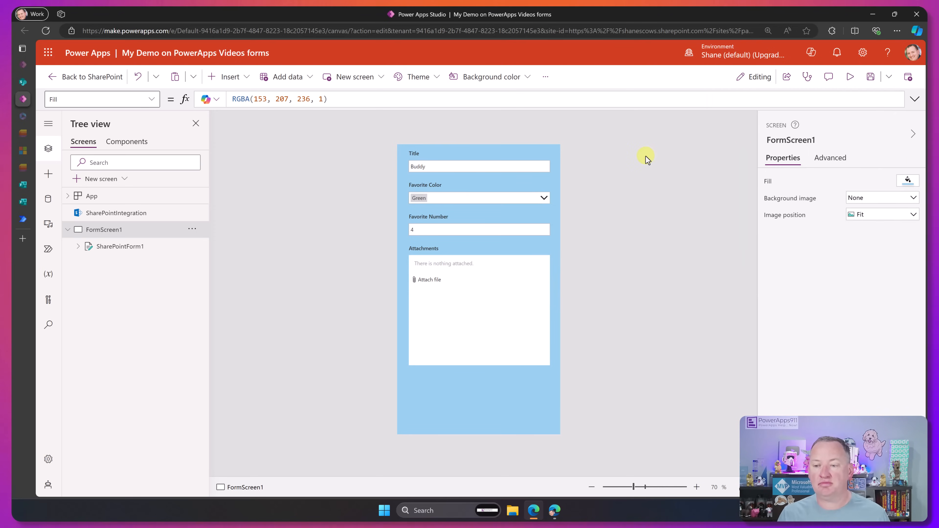
View the OnSave formula of SharePointIntegration, then return to SharePoint, saving and publishing the form changes
click(128, 216)
click(151, 99)
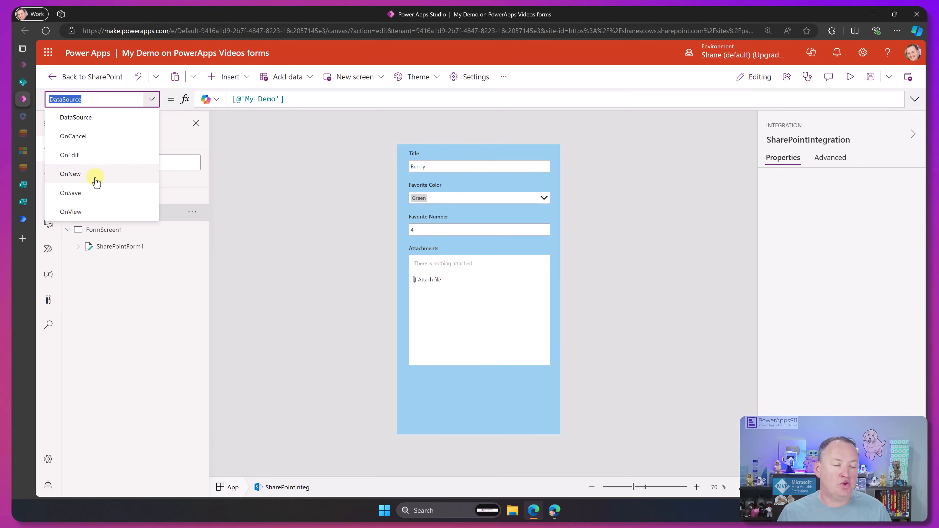
click(93, 192)
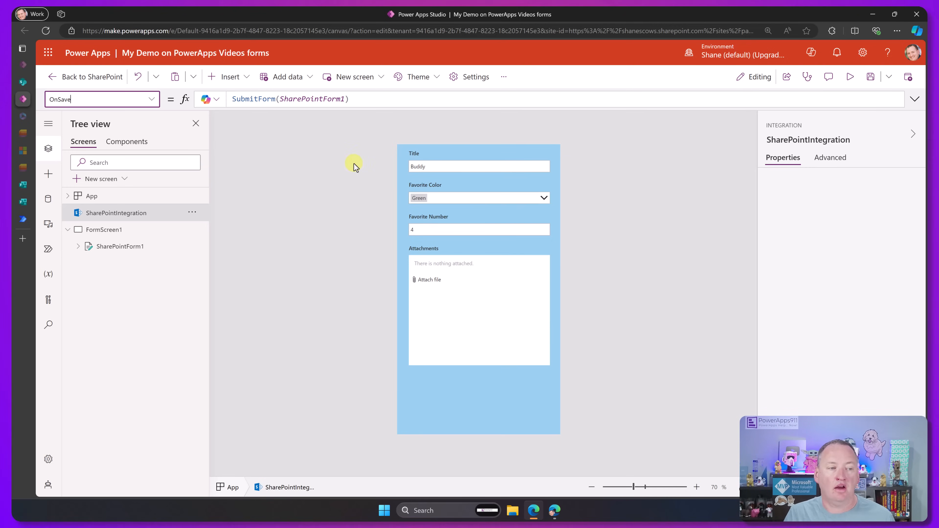
click(99, 78)
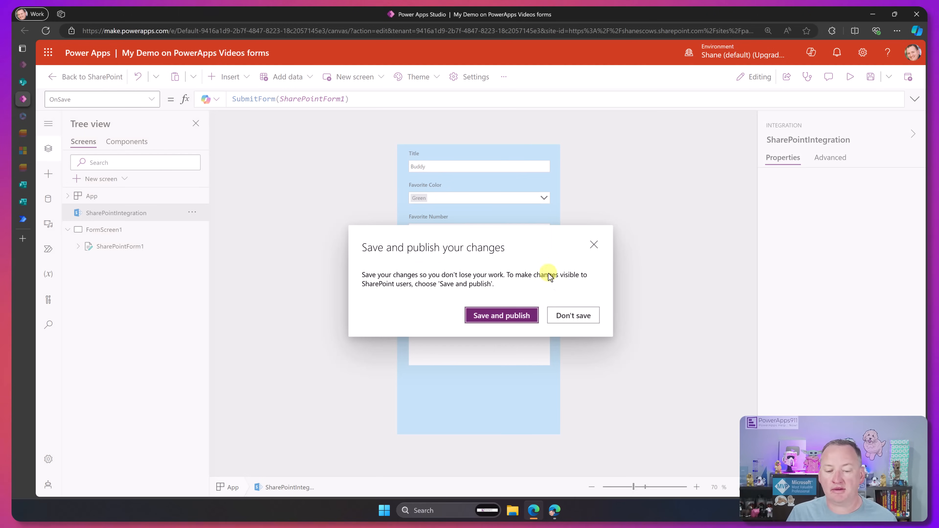
click(509, 320)
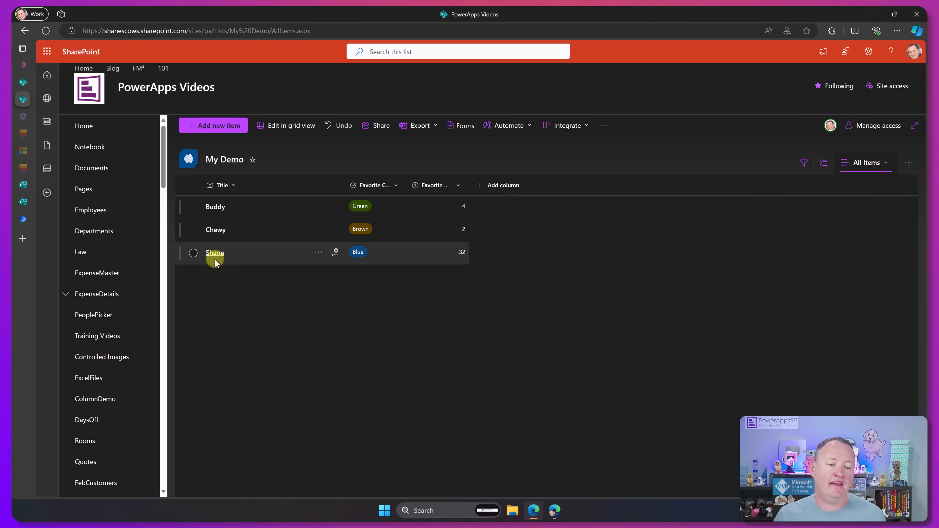
Check the second My Demo item's form, refresh the list page and view the first item in the customized form
click(216, 230)
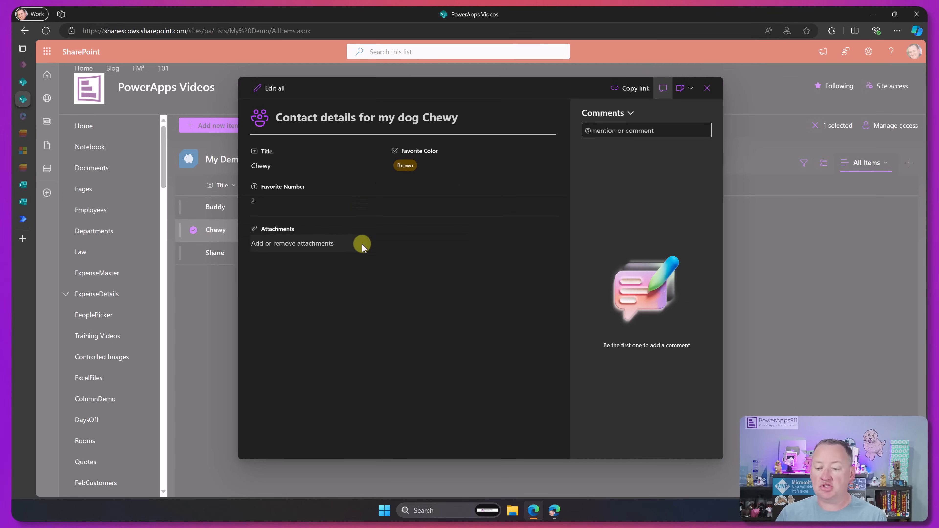
click(707, 89)
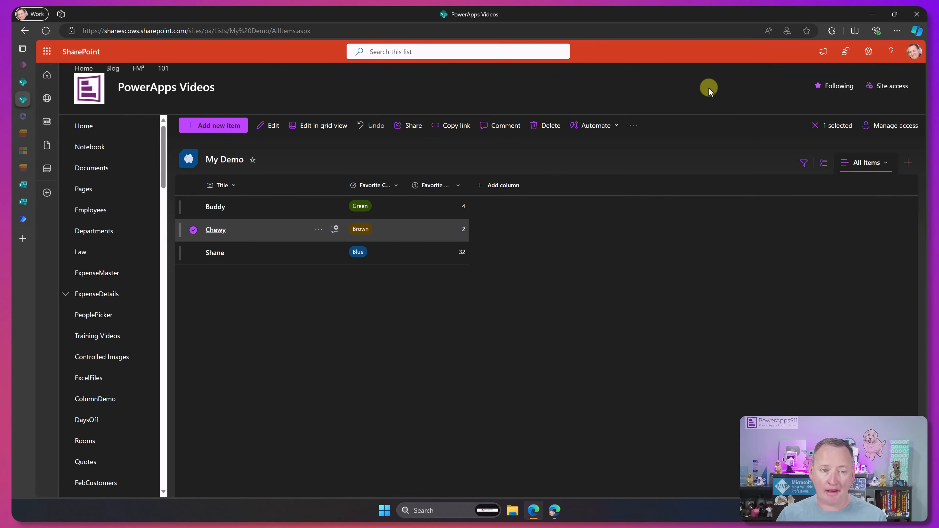
click(45, 31)
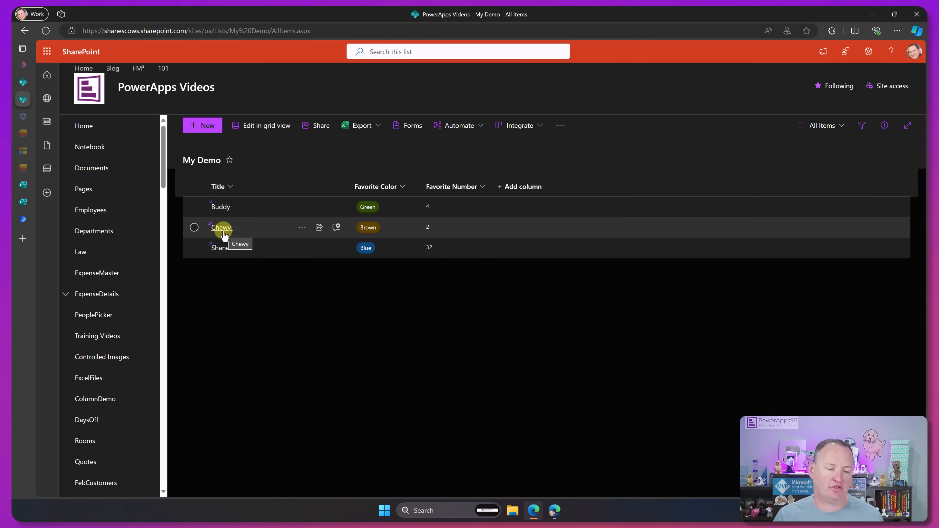
click(223, 207)
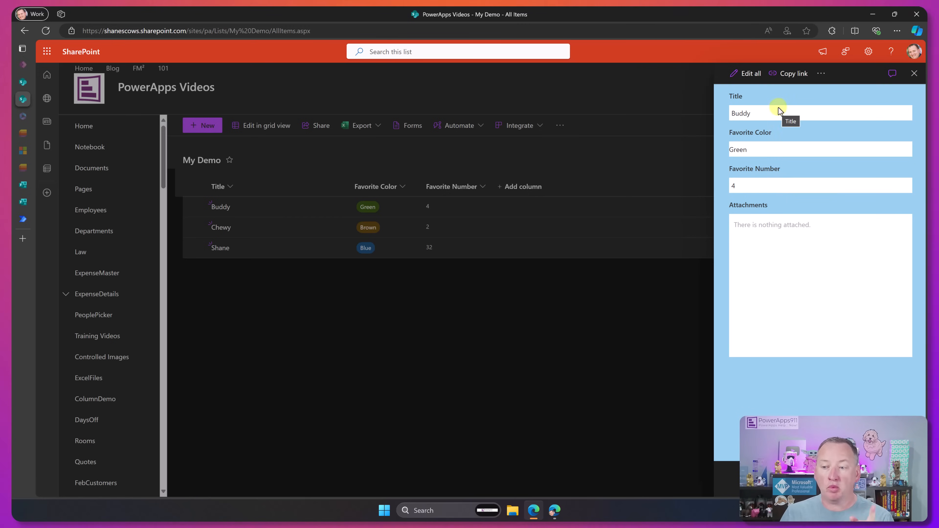
click(913, 74)
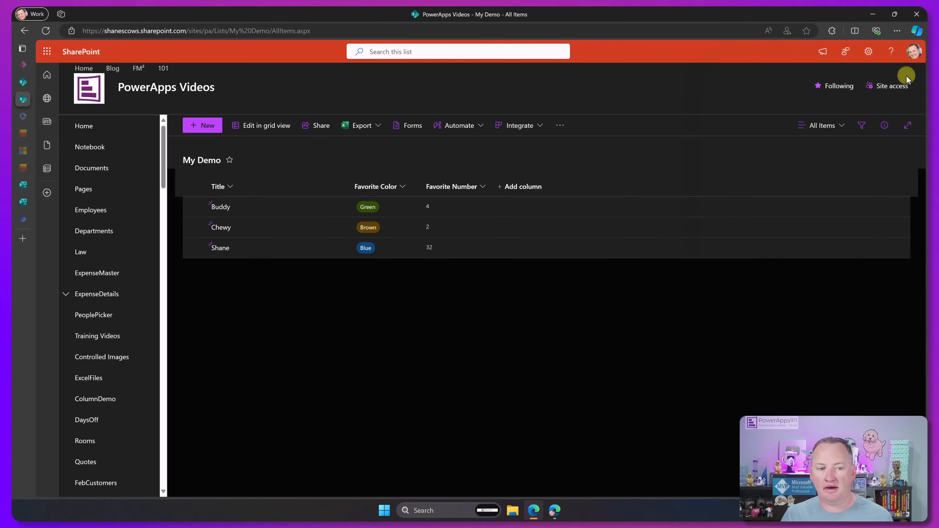
Copy the link to the customized new-item form and open it in a new tab of the Personal browser profile
click(210, 127)
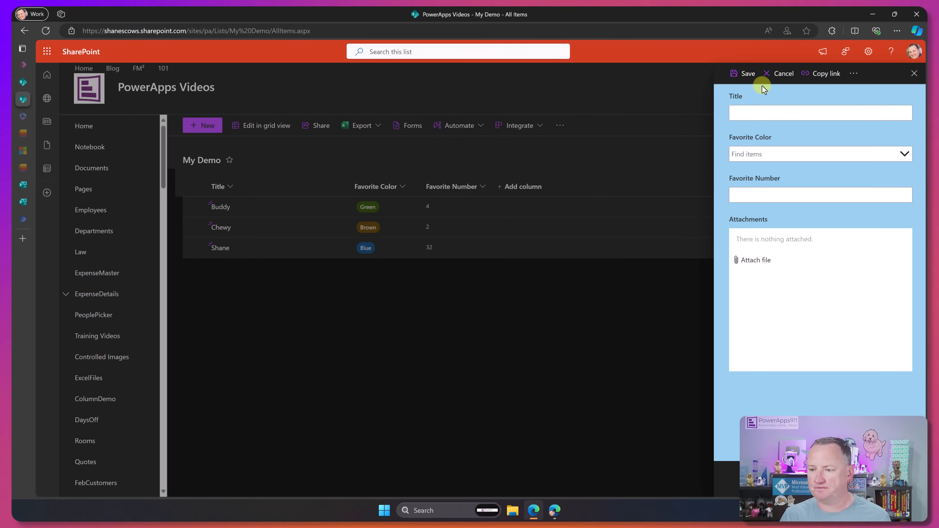
click(822, 74)
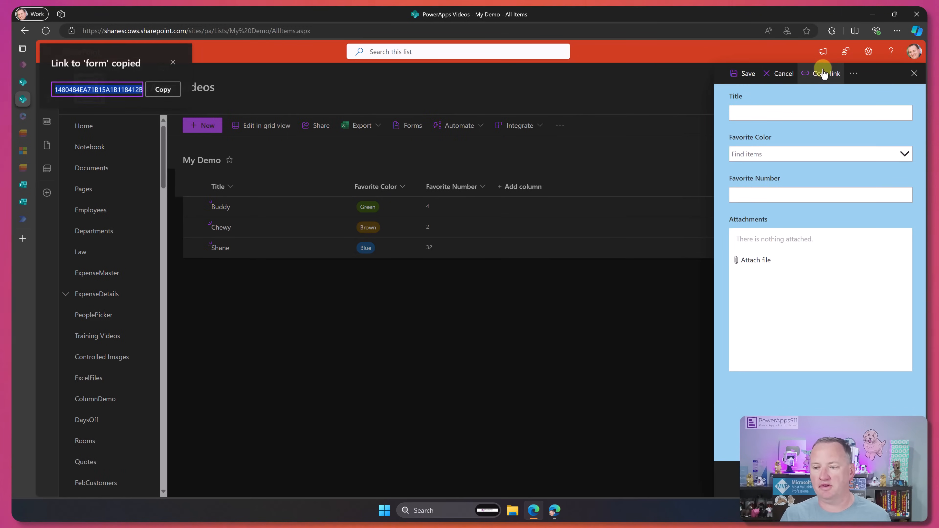
click(171, 67)
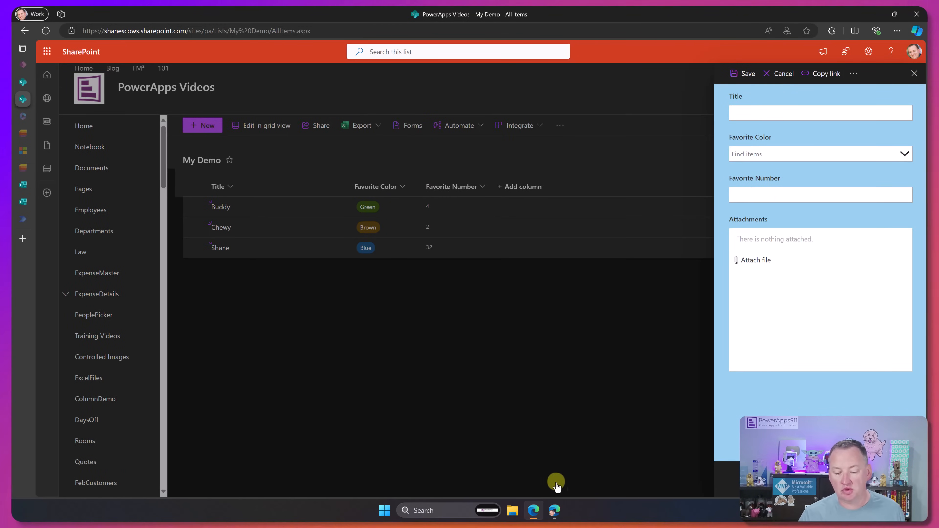
click(555, 510)
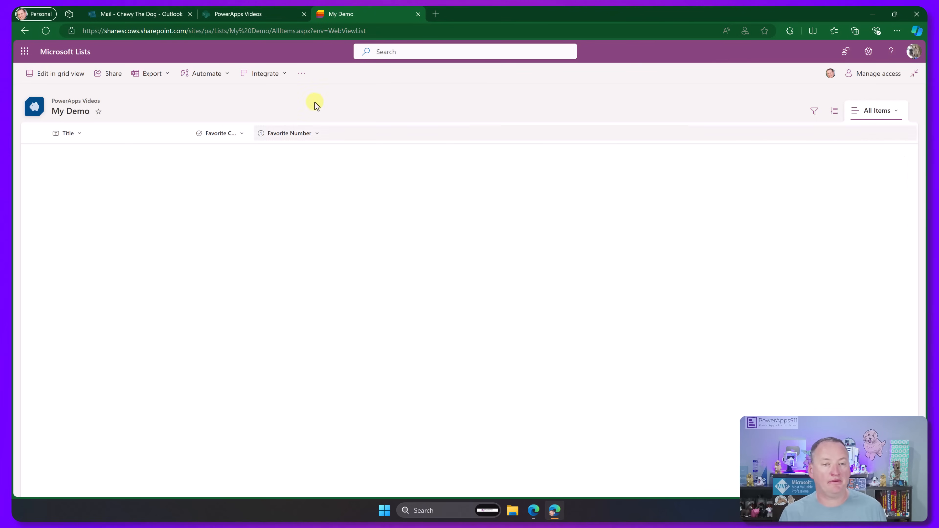
click(436, 14)
key(ctrl+v)
key(Return)
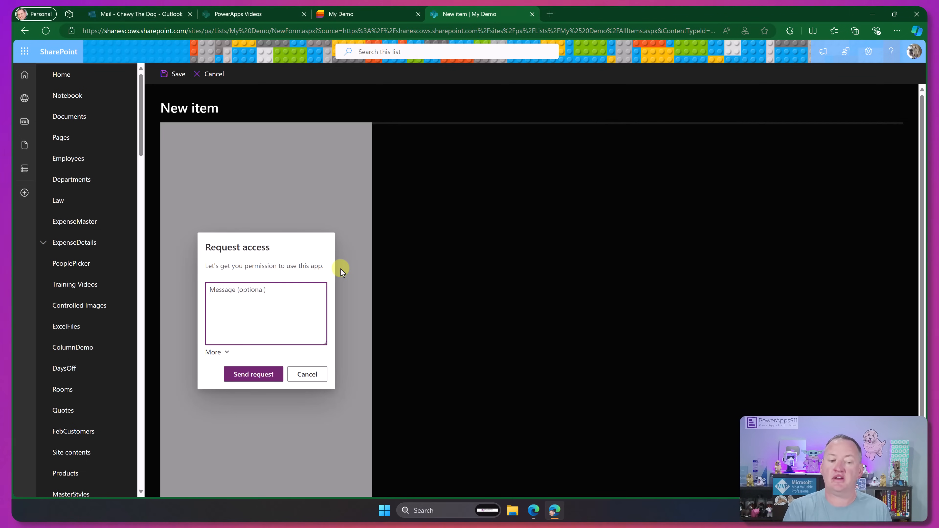
Back in the Work browser, close the new-item form and reopen the list's "Tell me about you" form for responses
click(540, 517)
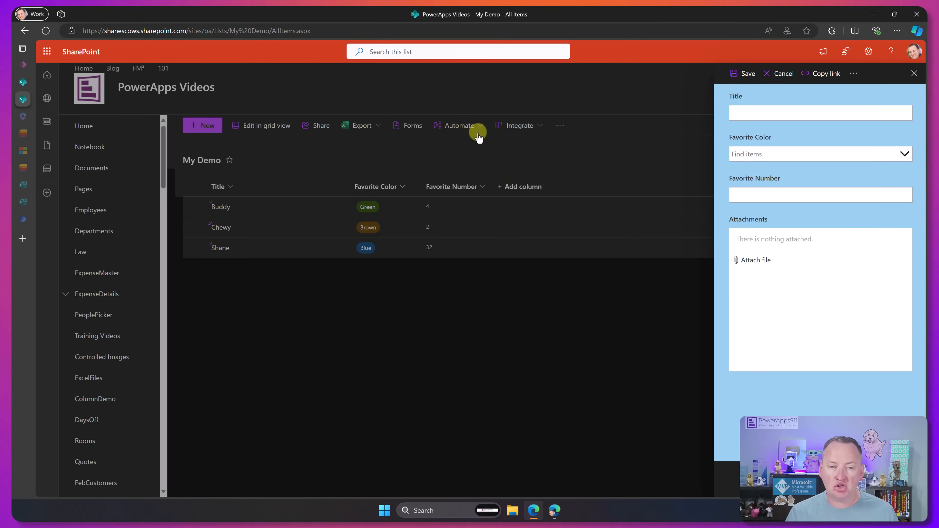
click(913, 74)
click(407, 127)
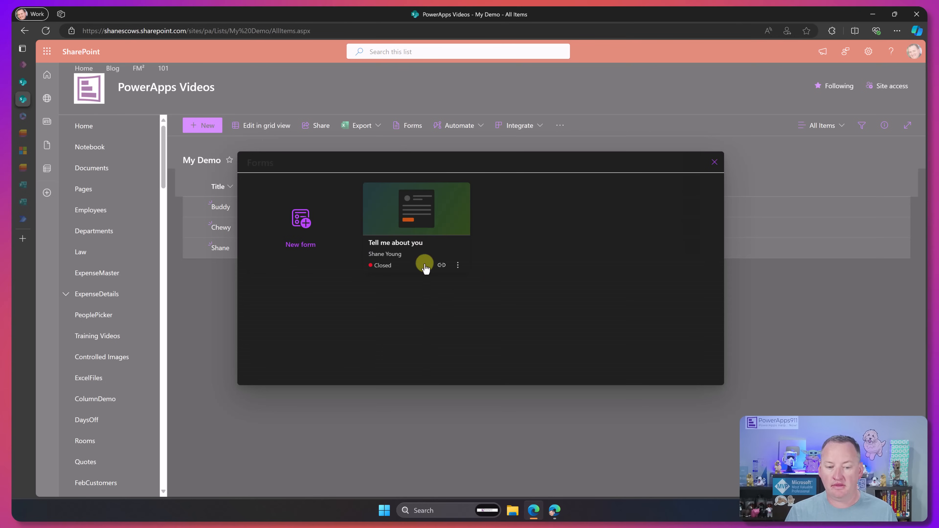
click(458, 265)
click(436, 307)
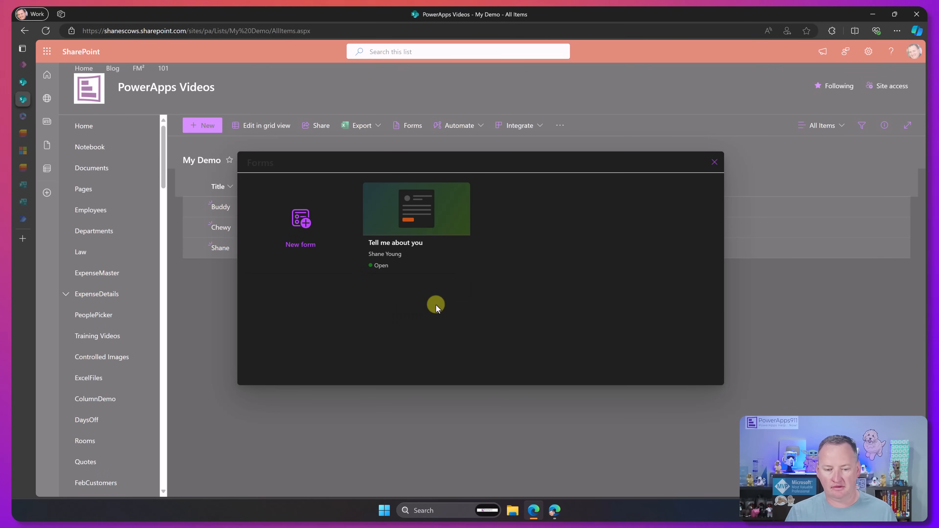
Copy the "Tell me about you" form's link and open it in a new tab of the Personal browser profile
click(442, 265)
click(422, 337)
key(alt+Tab)
key(ctrl+t)
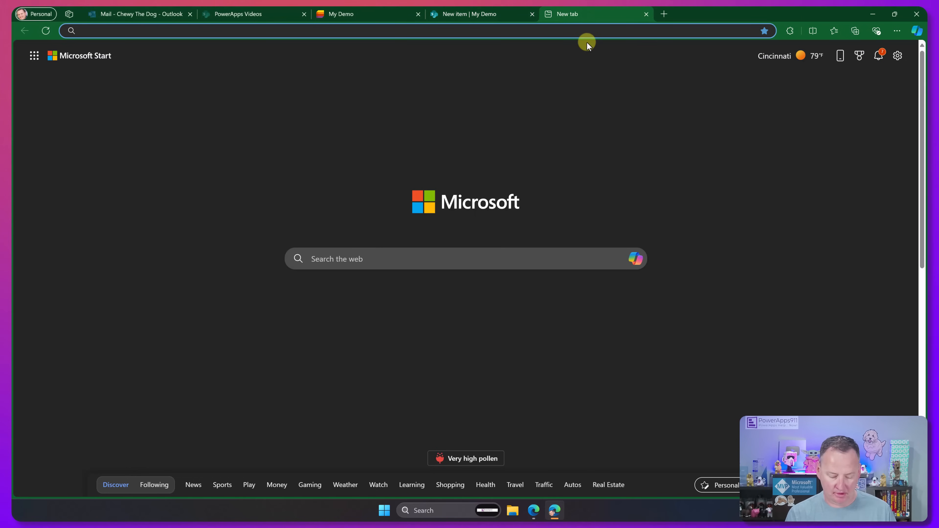
key(ctrl+v)
key(Return)
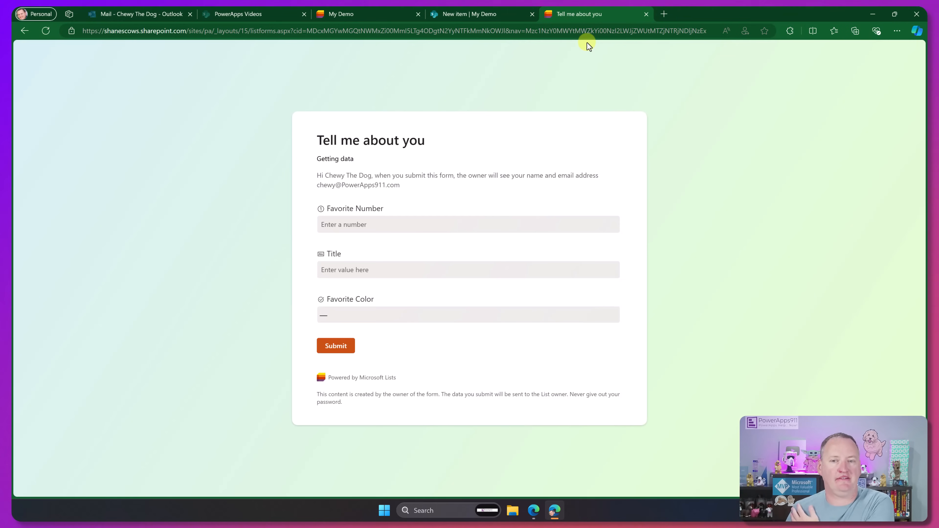
Compare the new-item page with the "Tell me about you" form, then return to the Work browser's My Demo list
click(495, 17)
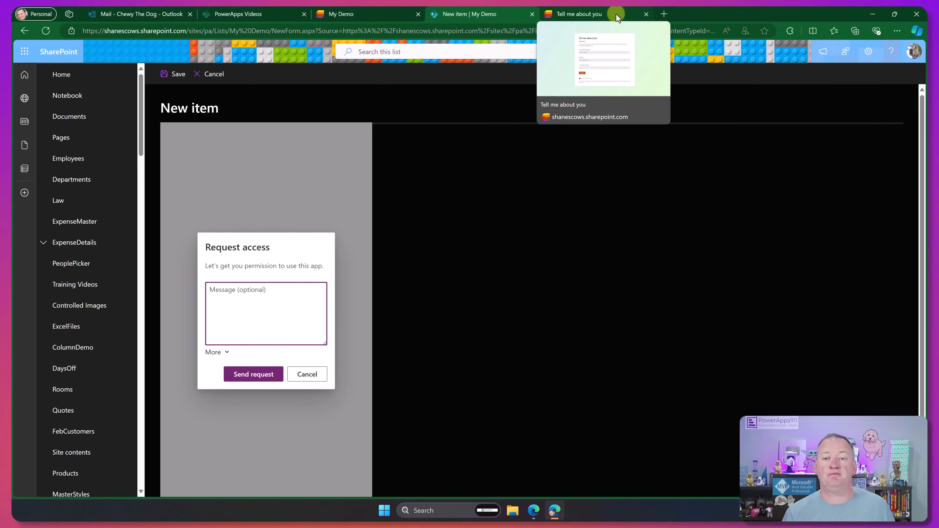
click(617, 13)
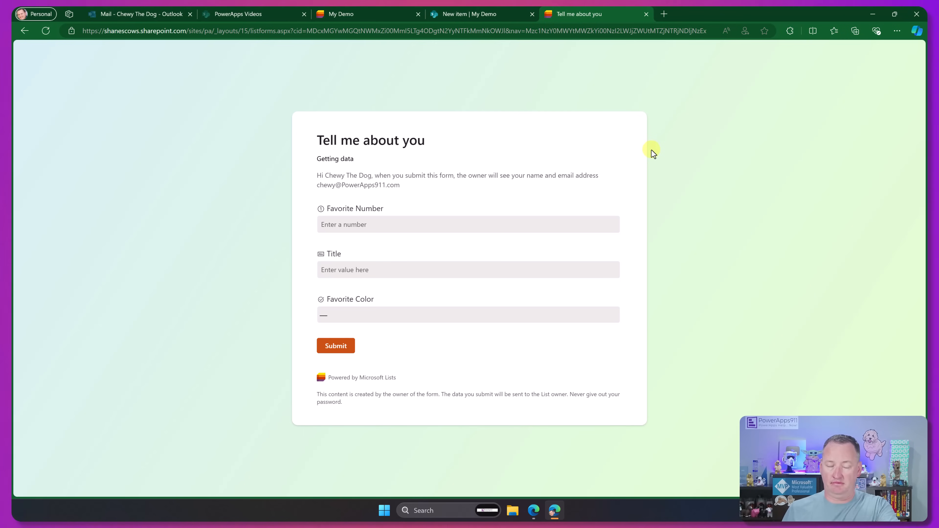
click(471, 11)
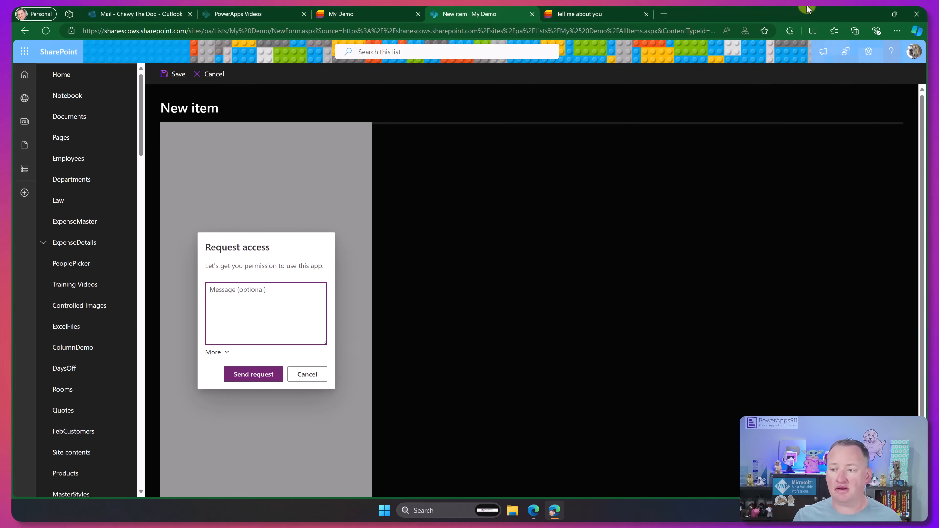
click(872, 14)
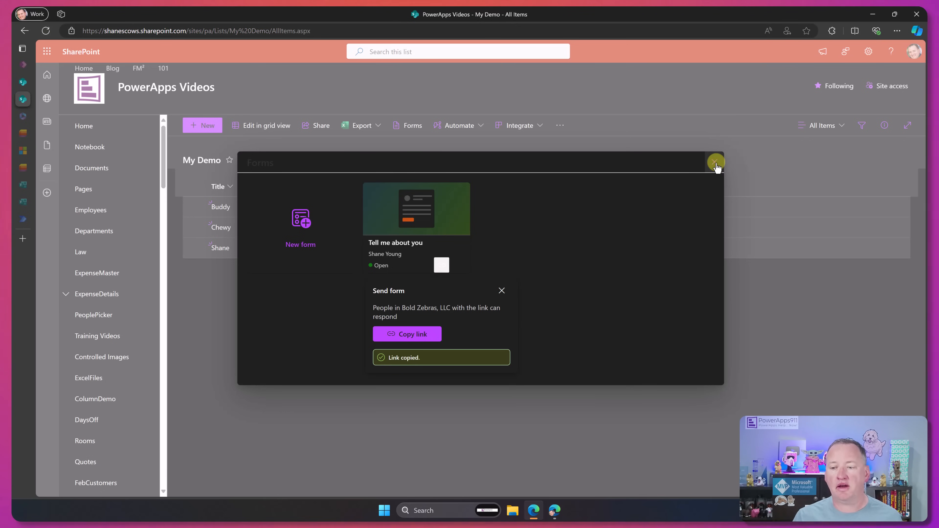
click(715, 163)
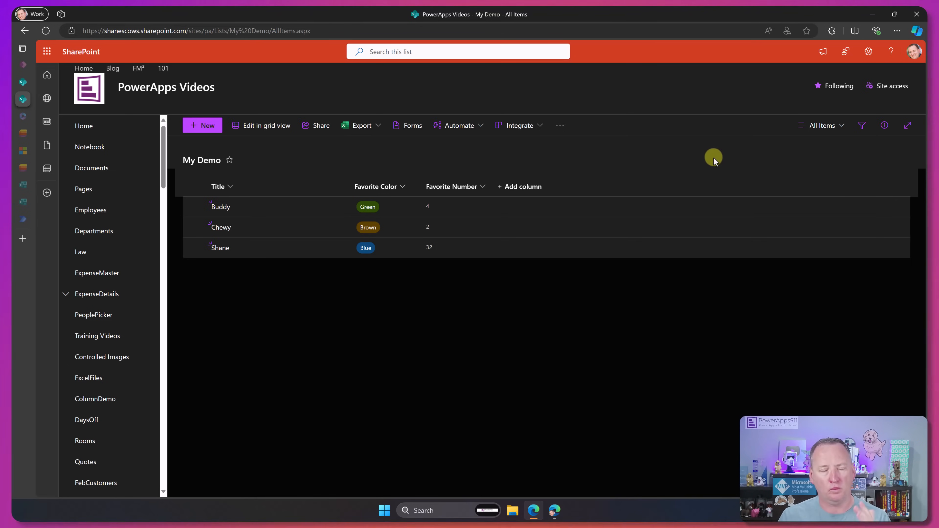
Create a Power Apps app named "My Demo App2" from the My Demo list
click(539, 126)
mouse_move(558, 144)
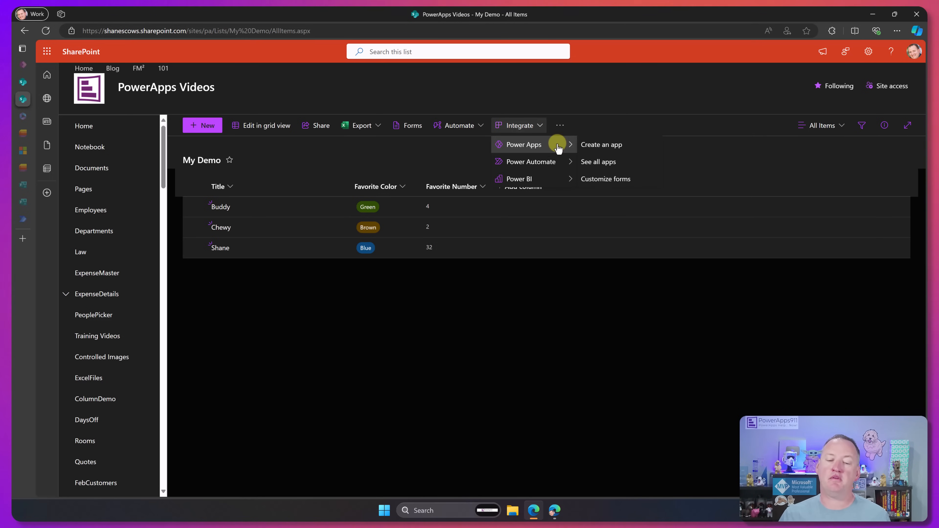
click(607, 150)
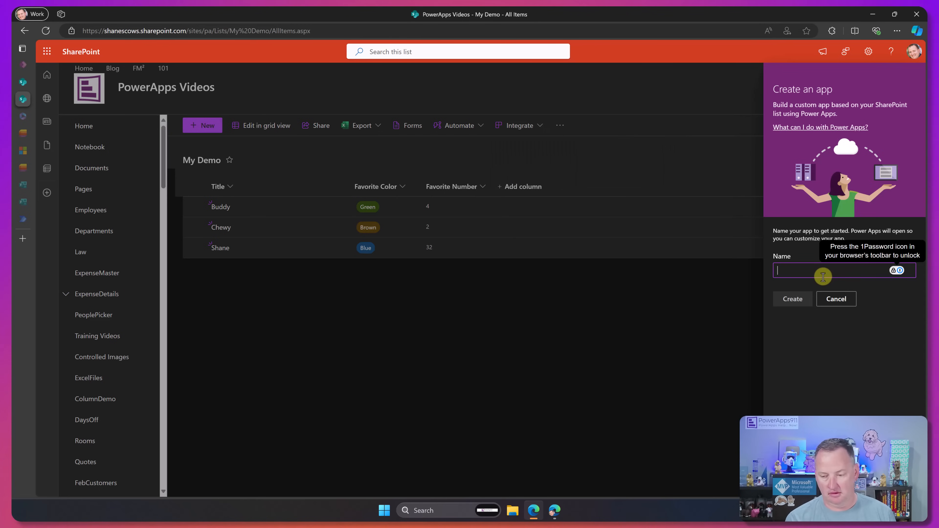
text(My Demo )
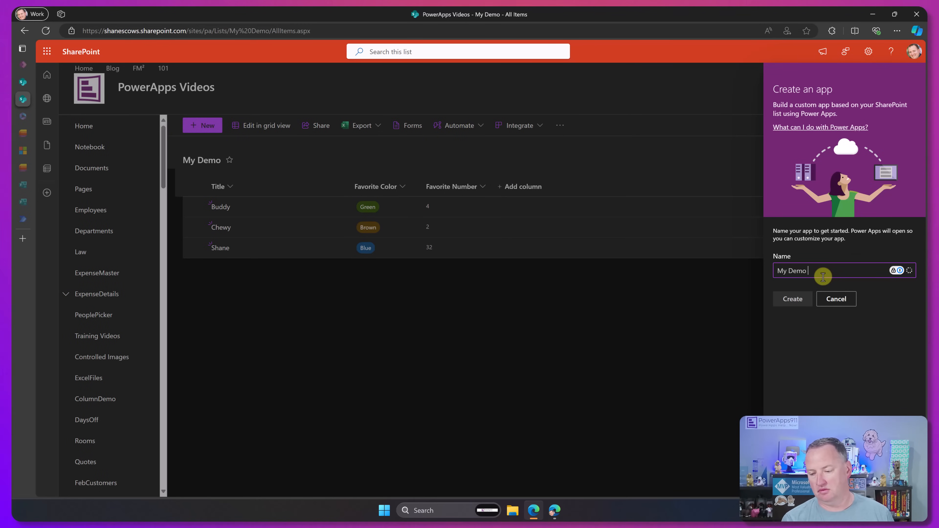
text(App2)
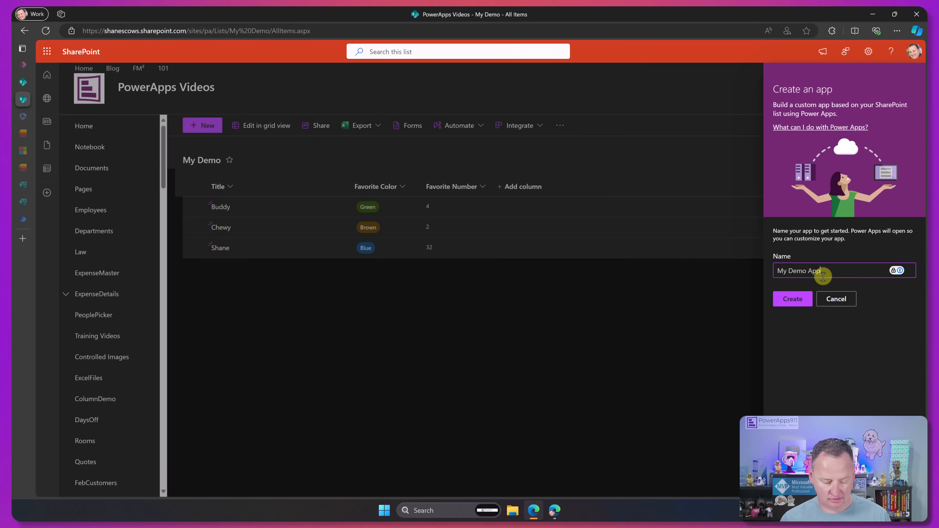
click(797, 300)
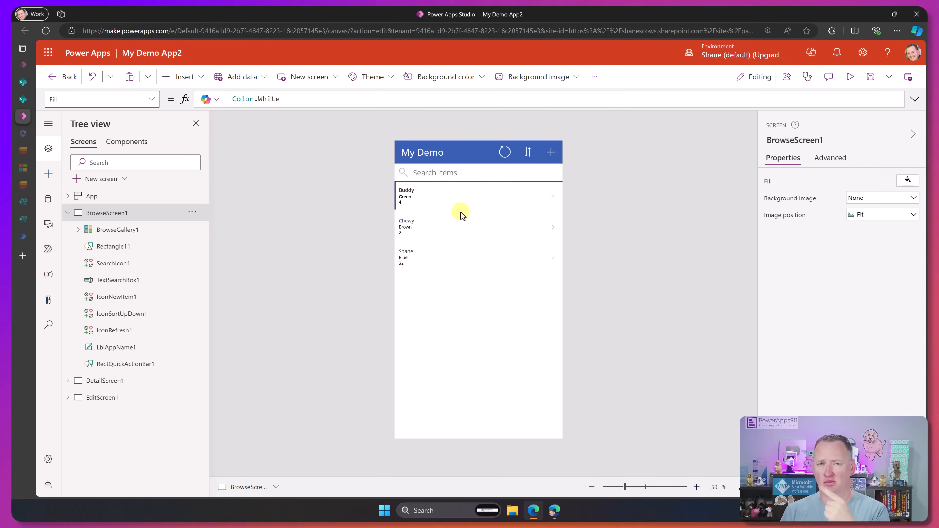
Open Power Apps in a new browser tab and start a new app from external data, using SharePoint as the source
click(22, 253)
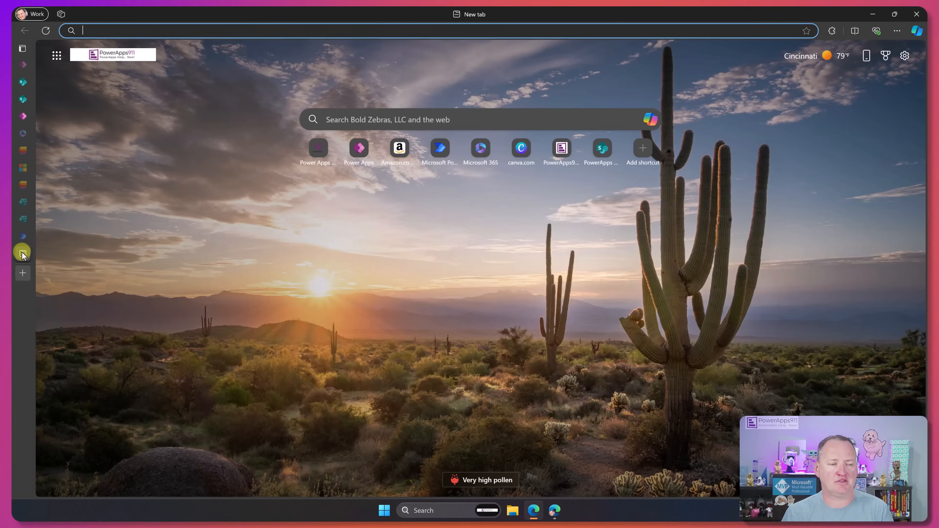
click(359, 148)
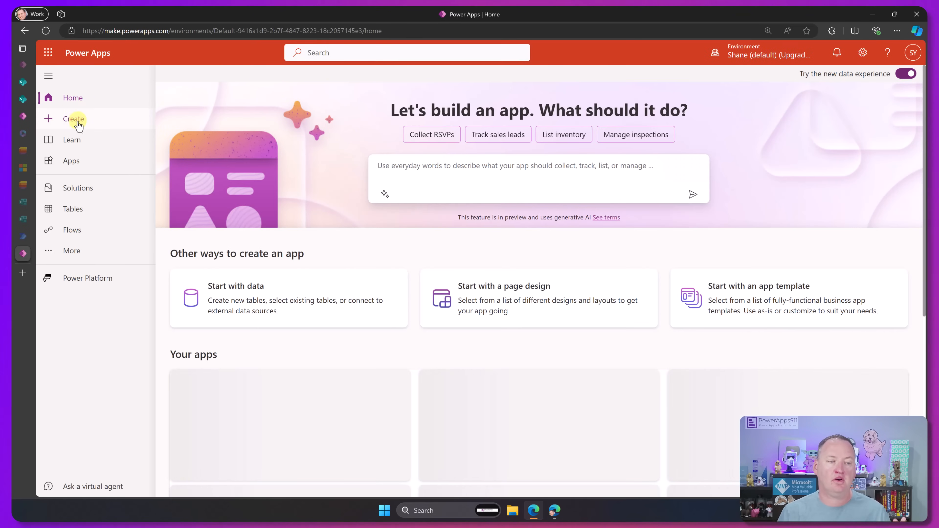
click(76, 119)
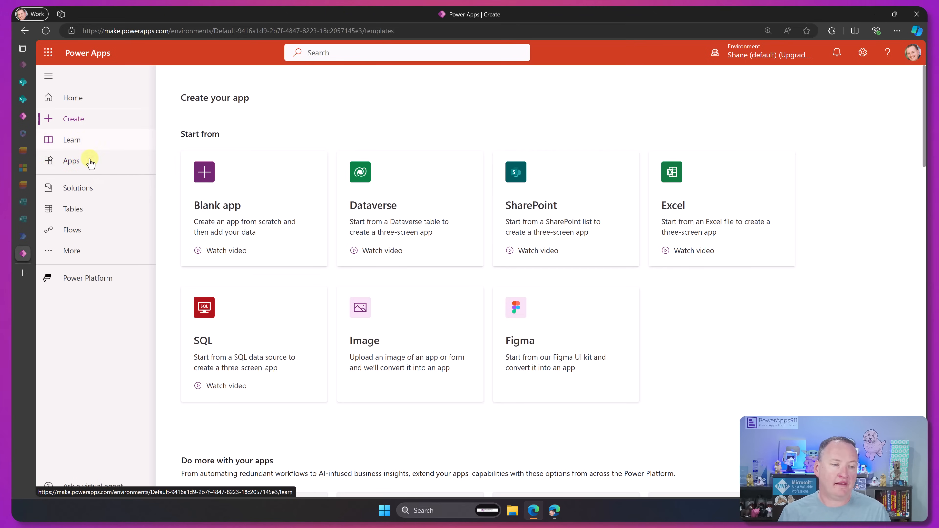
click(94, 103)
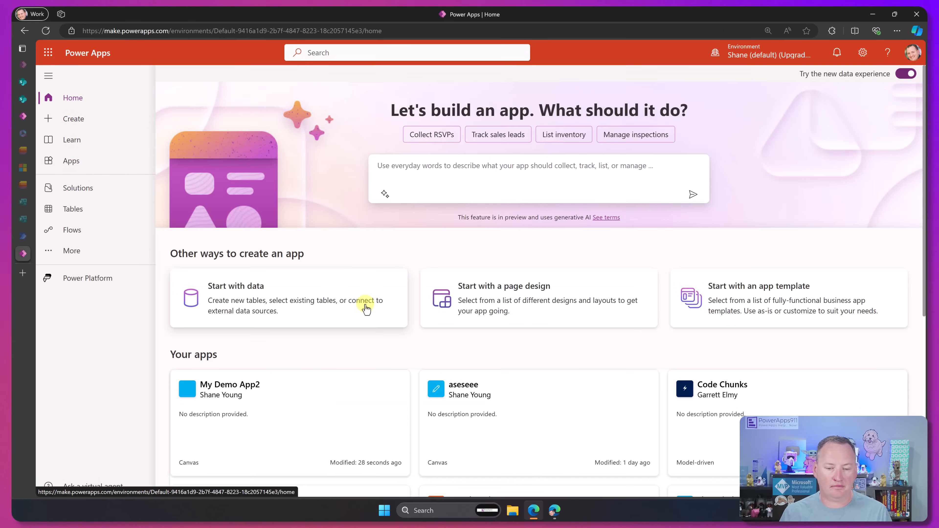
click(335, 301)
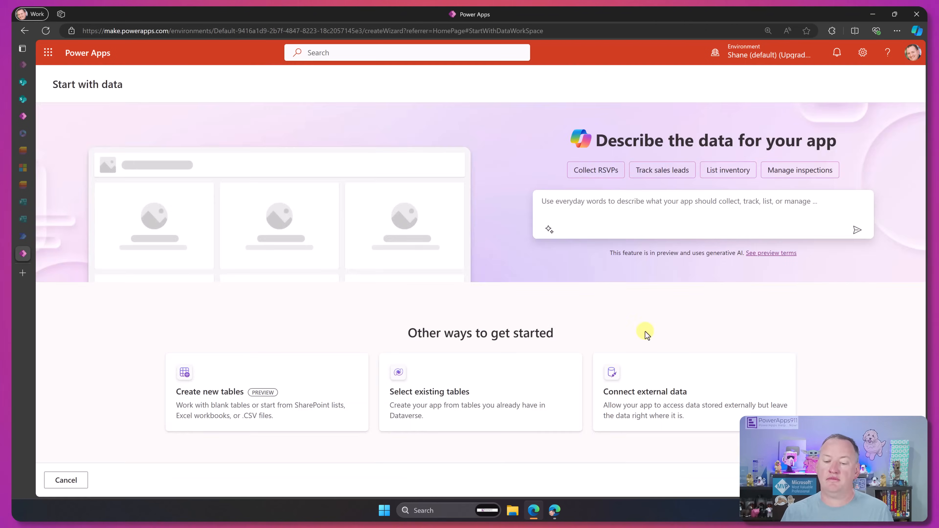
click(668, 392)
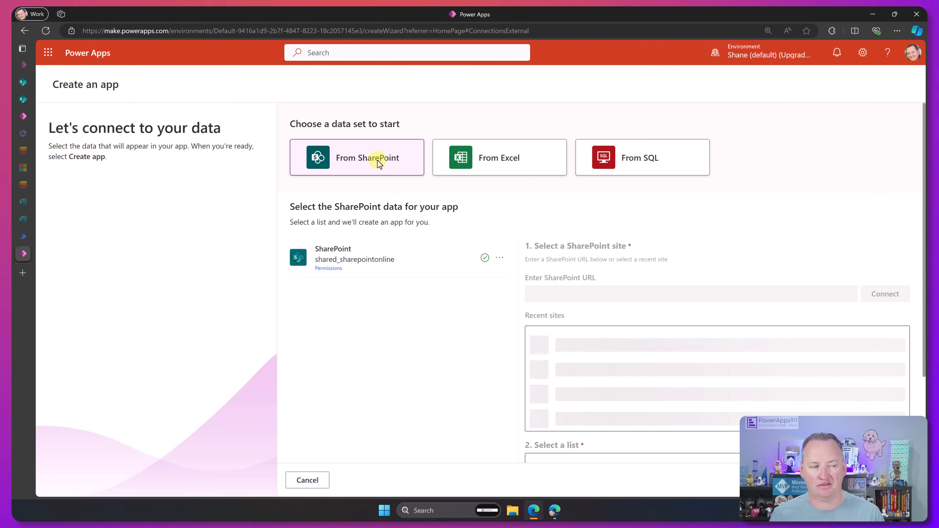
Review the generated My Demo App2 in its own tab, then return to the app creation wizard
mouse_move(27, 129)
click(44, 115)
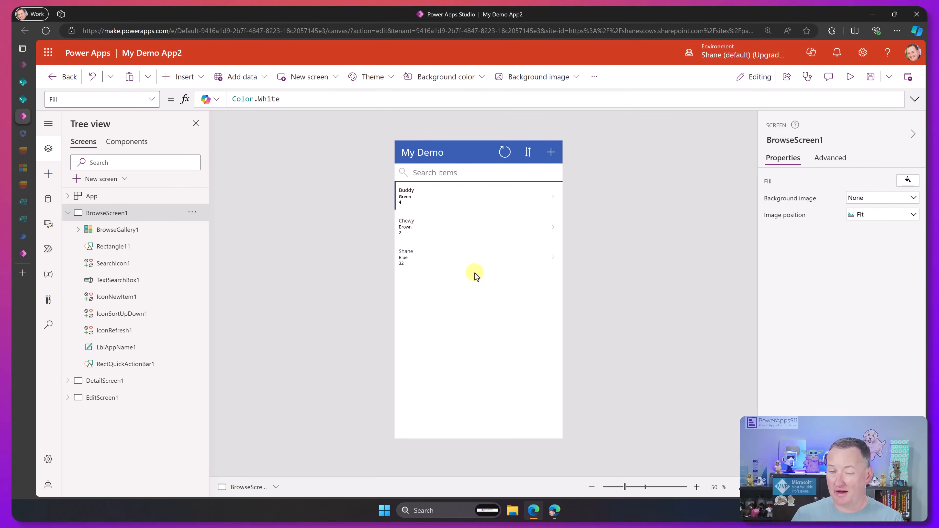
click(23, 253)
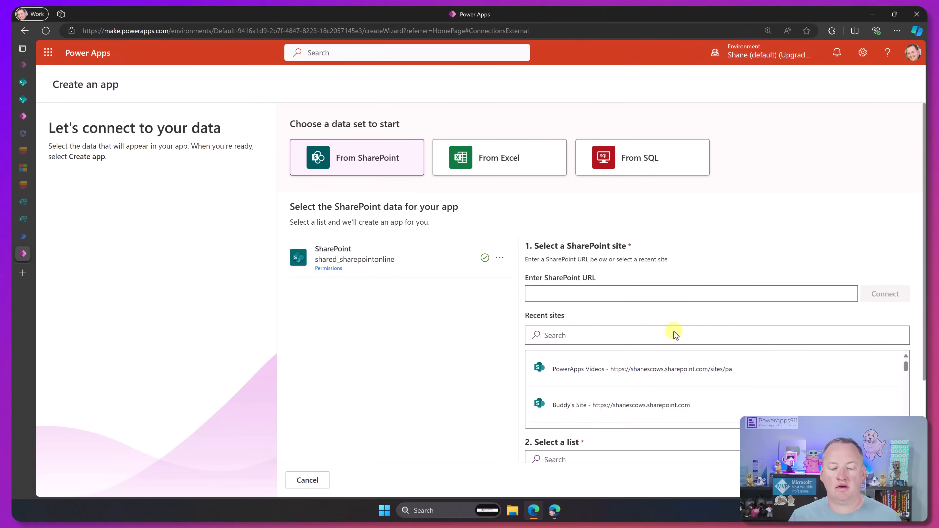
Select the PowerApps Videos site, search its lists for "my", and create the app from the My Demo list
click(657, 376)
scroll(488, 311, down, 1)
scroll(490, 314, down, 2)
click(555, 354)
text(my)
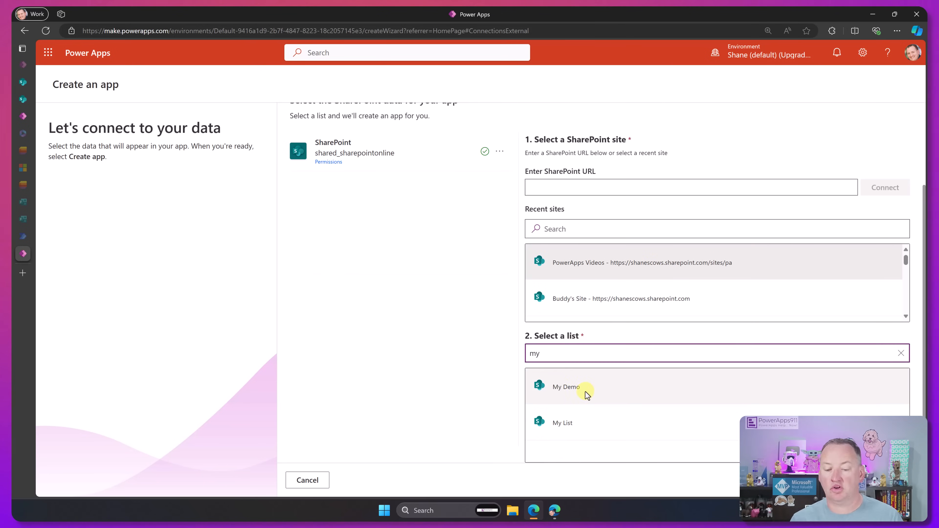
click(586, 392)
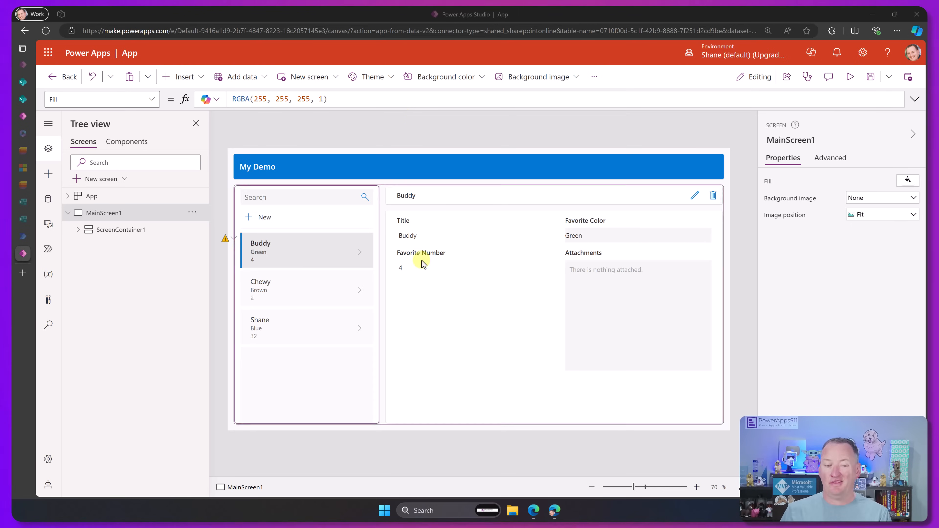
click(161, 246)
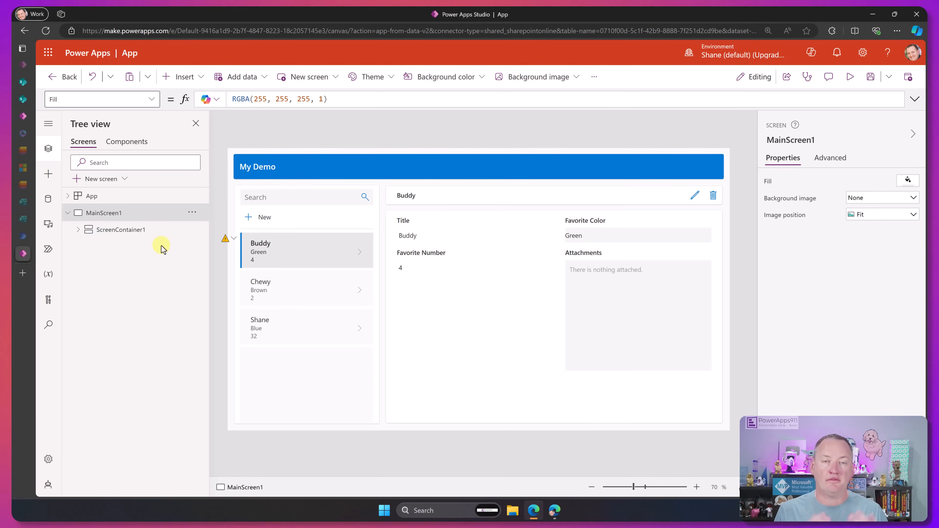